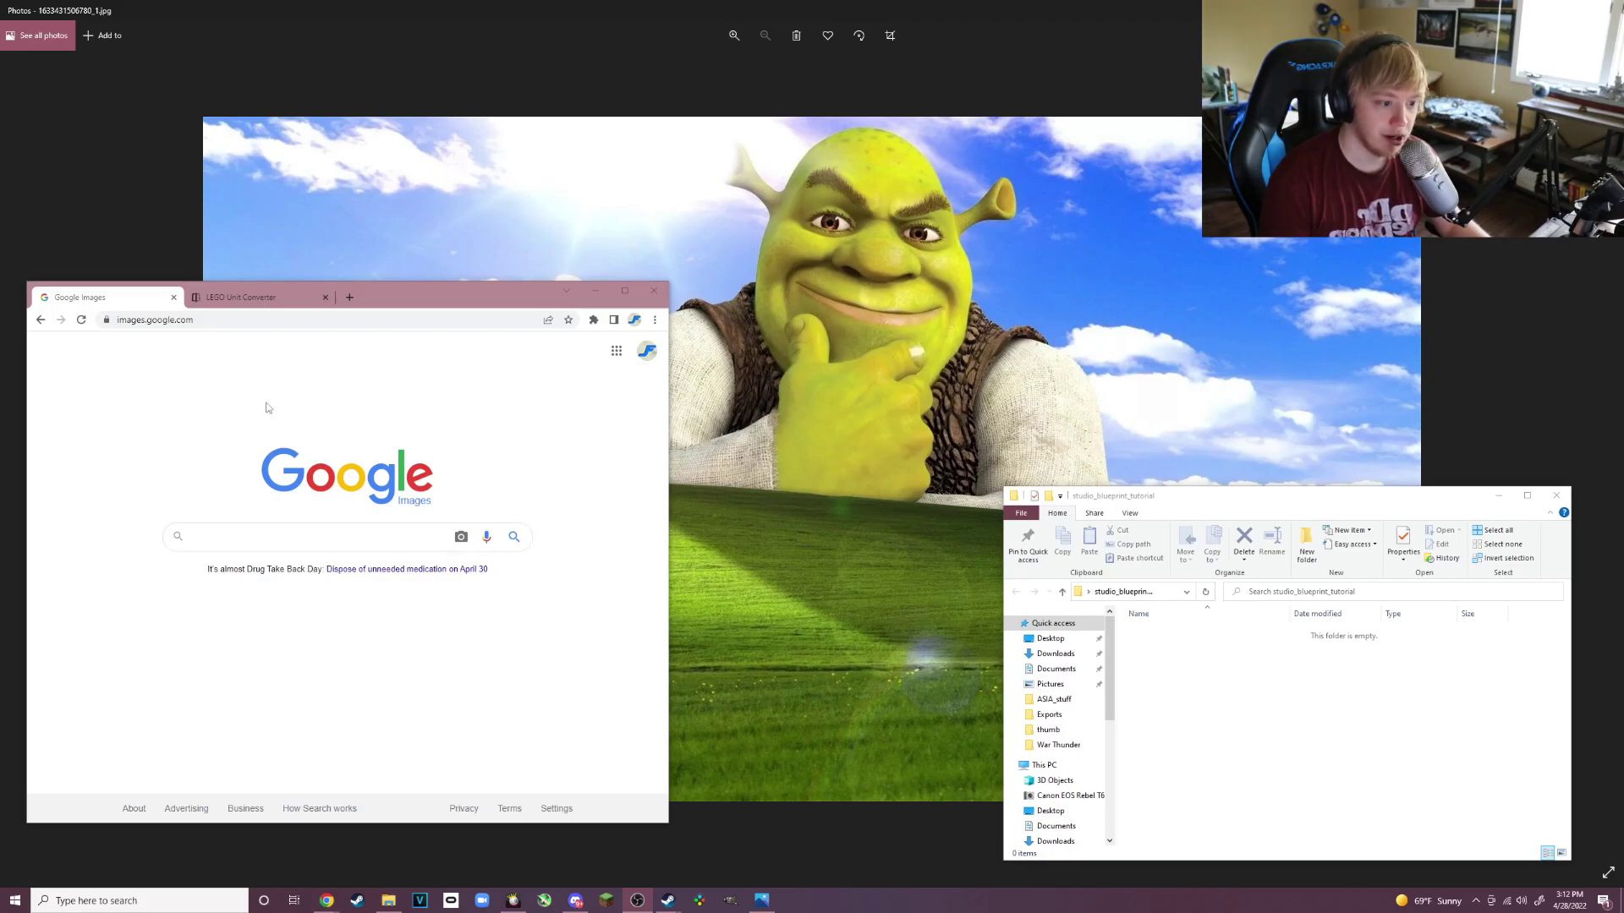
Search Google Images for "m26 pershing blueprint".
click(238, 536)
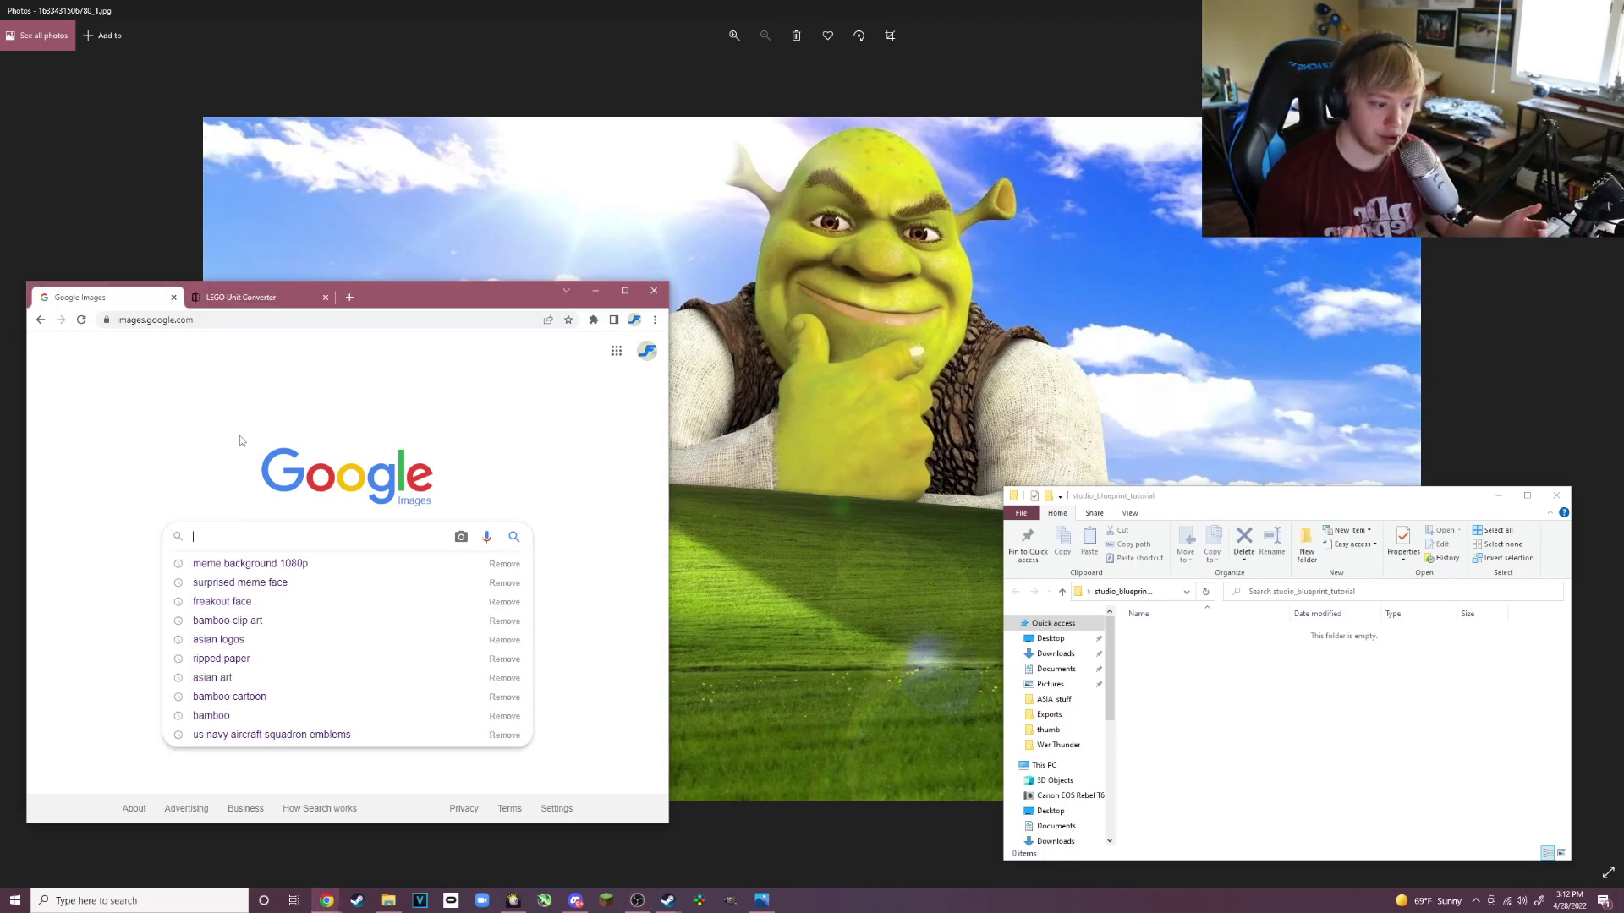
click(154, 441)
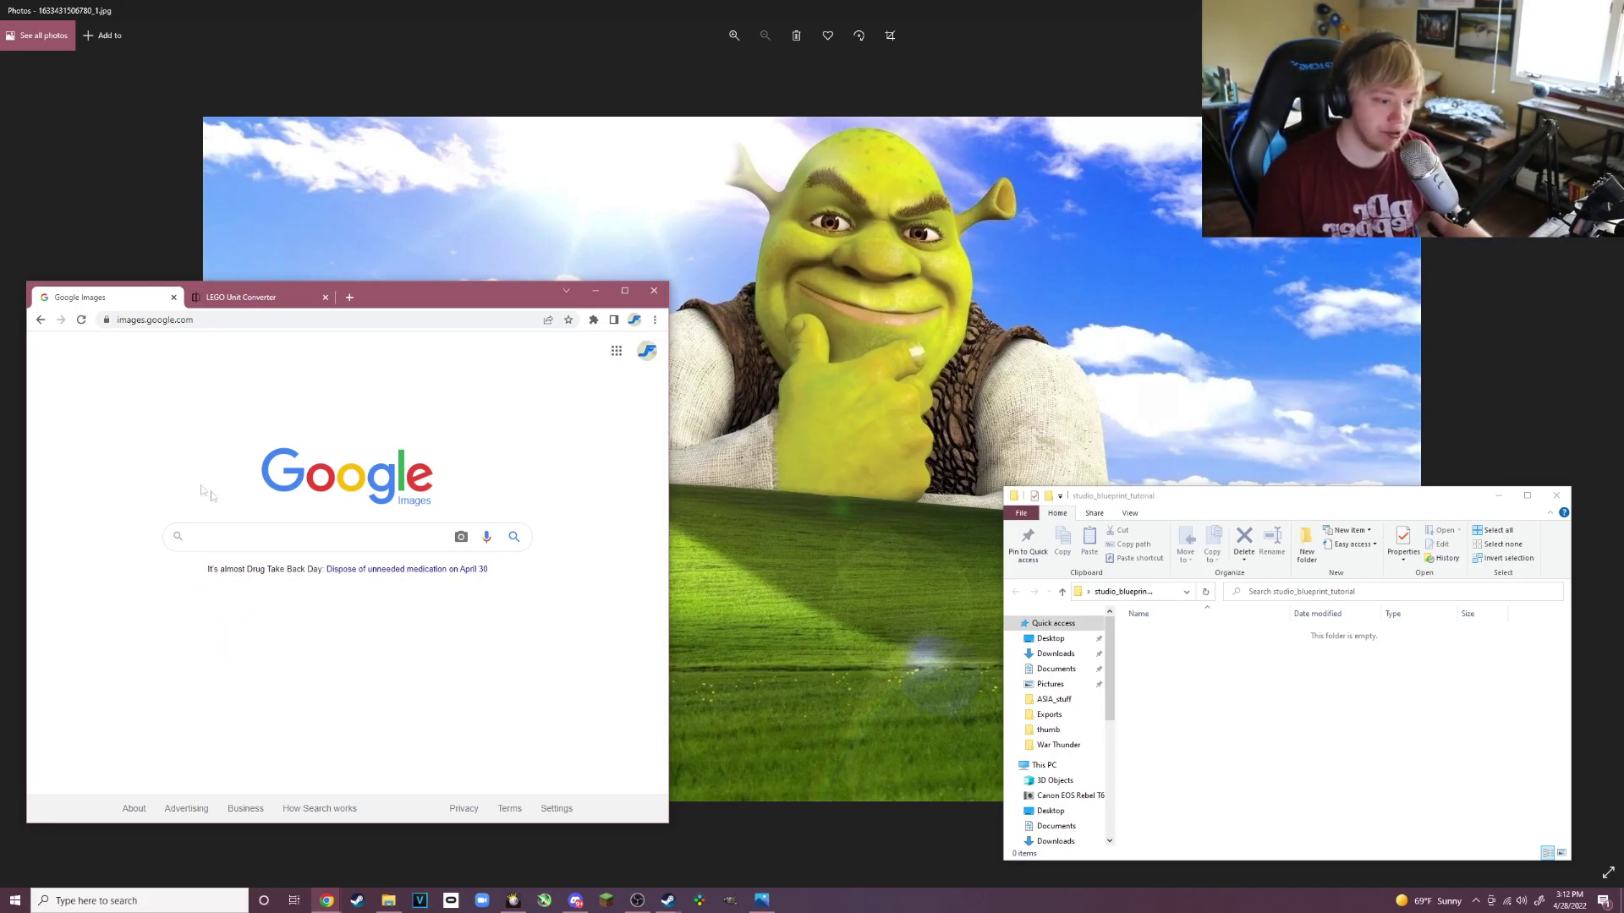
click(264, 535)
text(m26 )
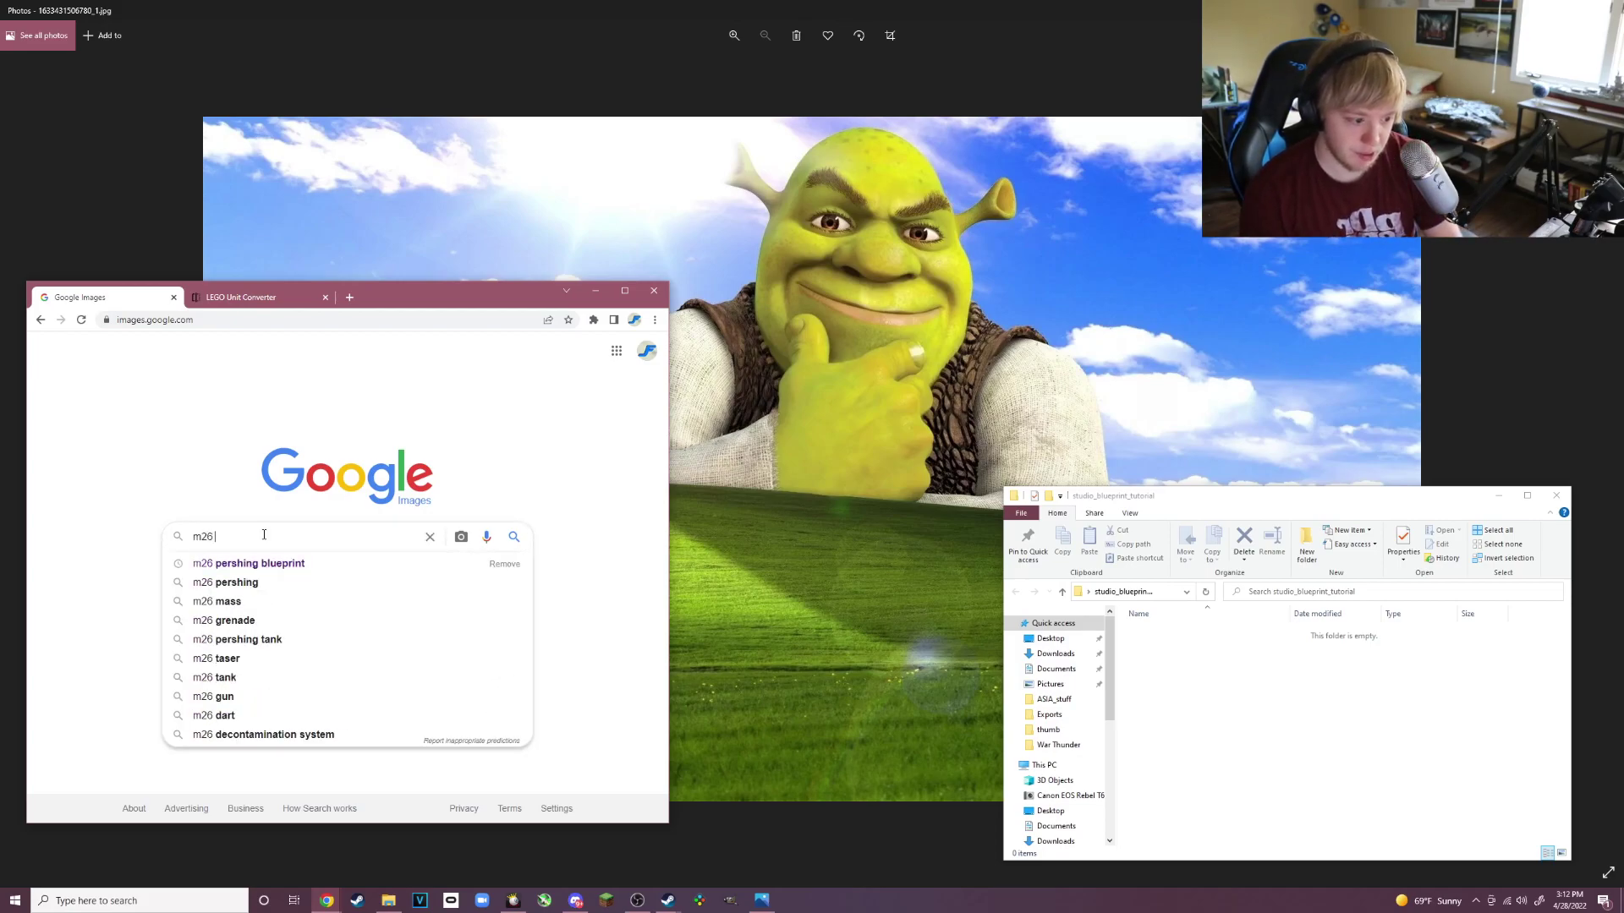
text(pershing blueprint)
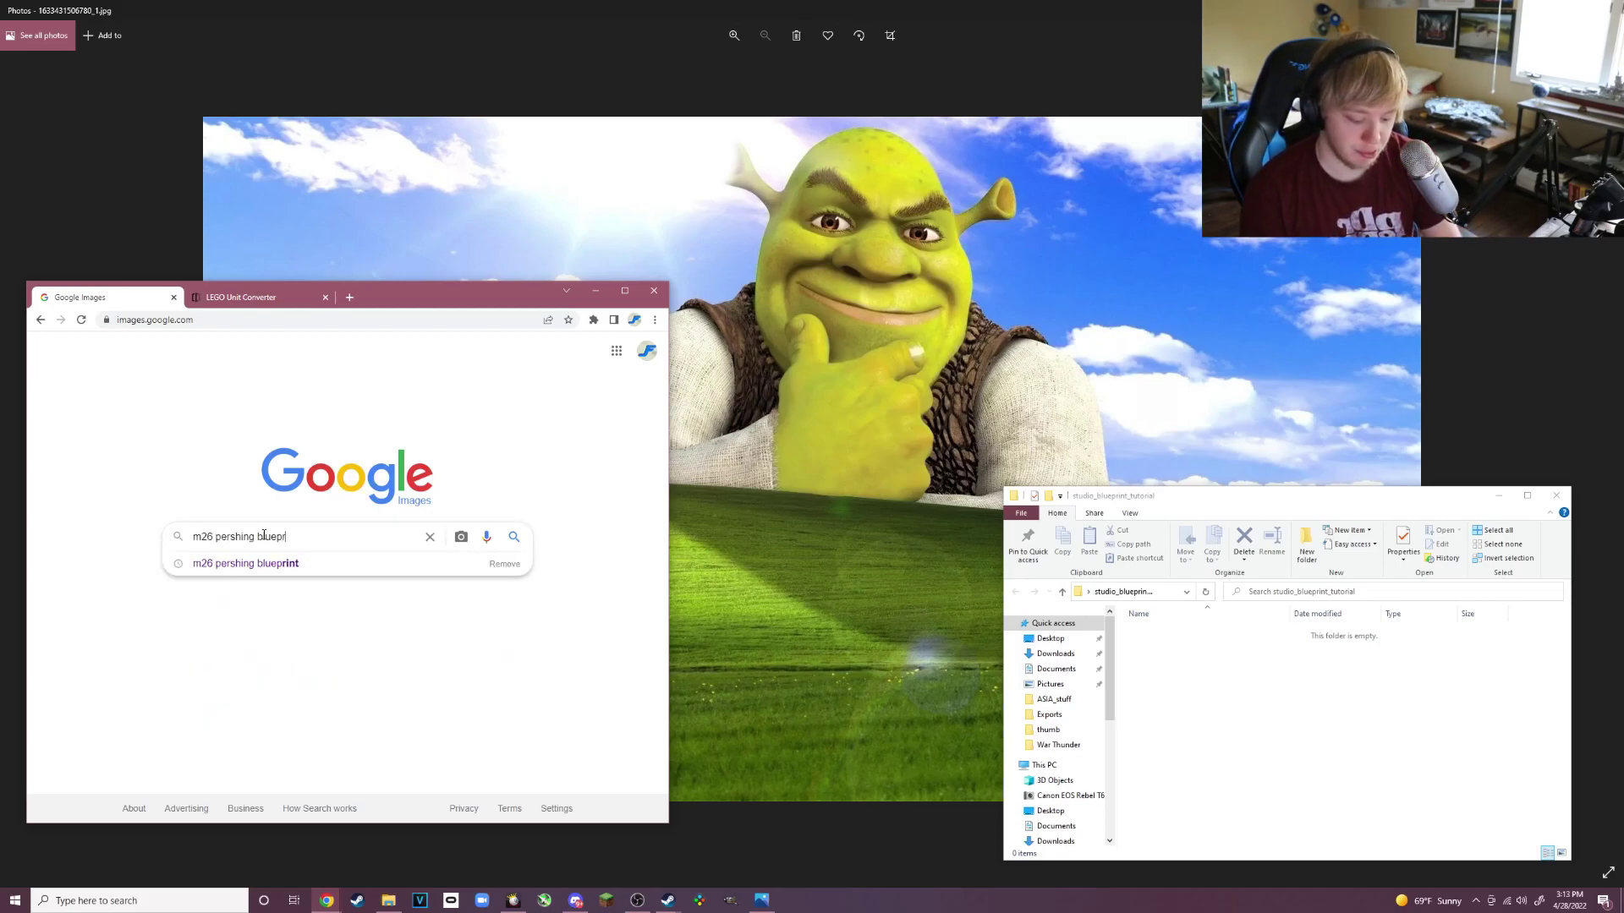
key(Return)
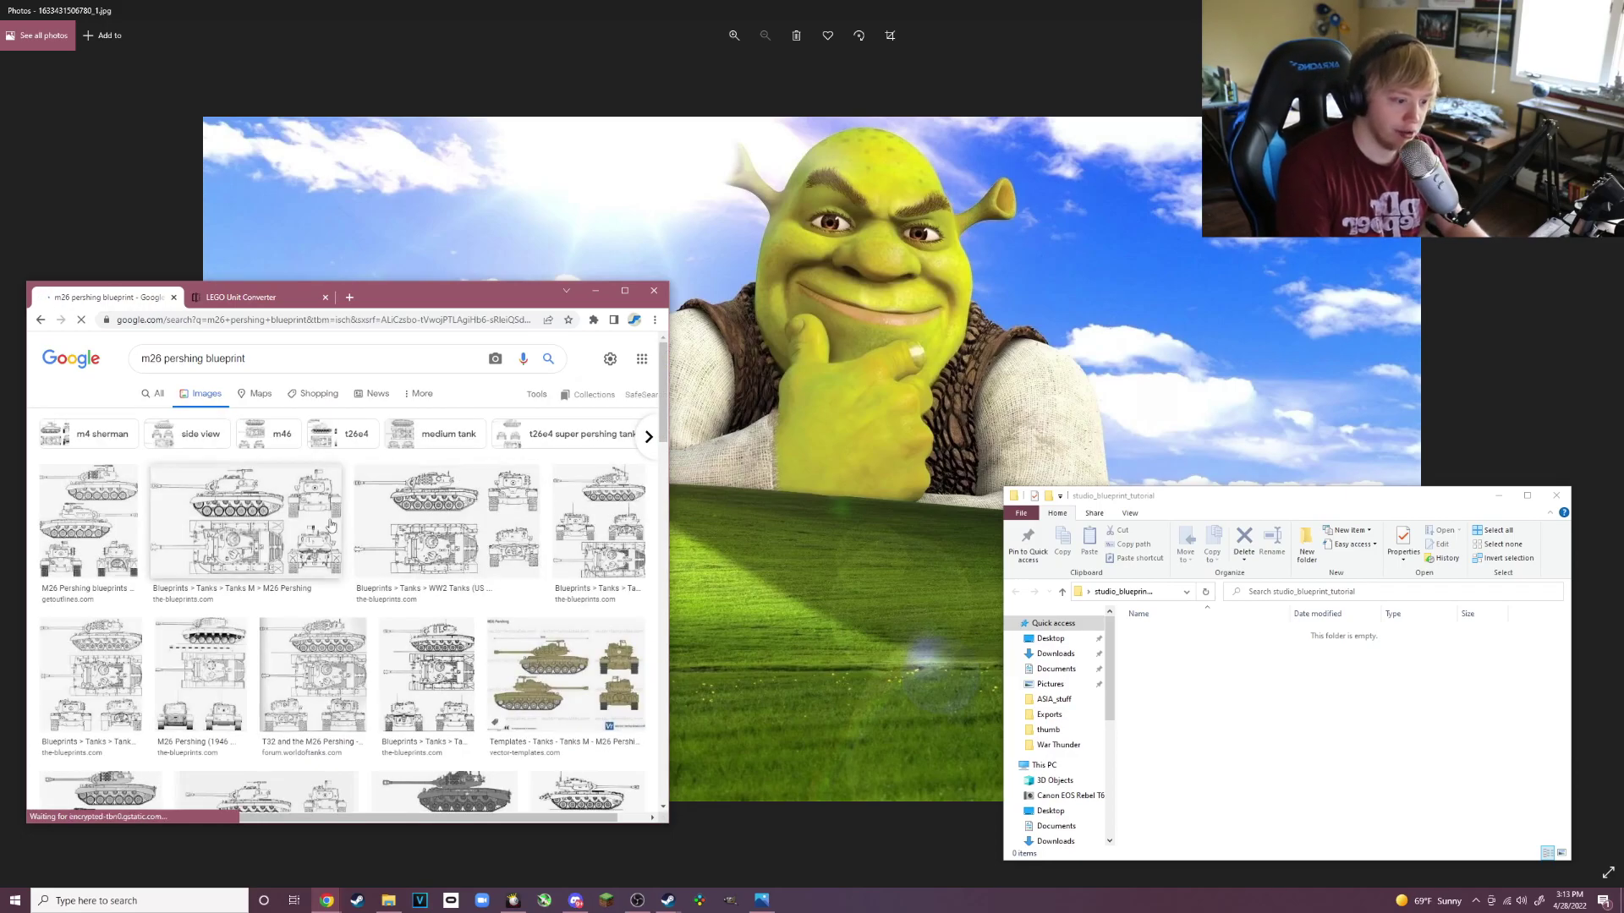
Browse the blueprint results and preview the "T32 and the M26 Pershing" image from the World of Tanks forum.
scroll(546, 544, down, 1)
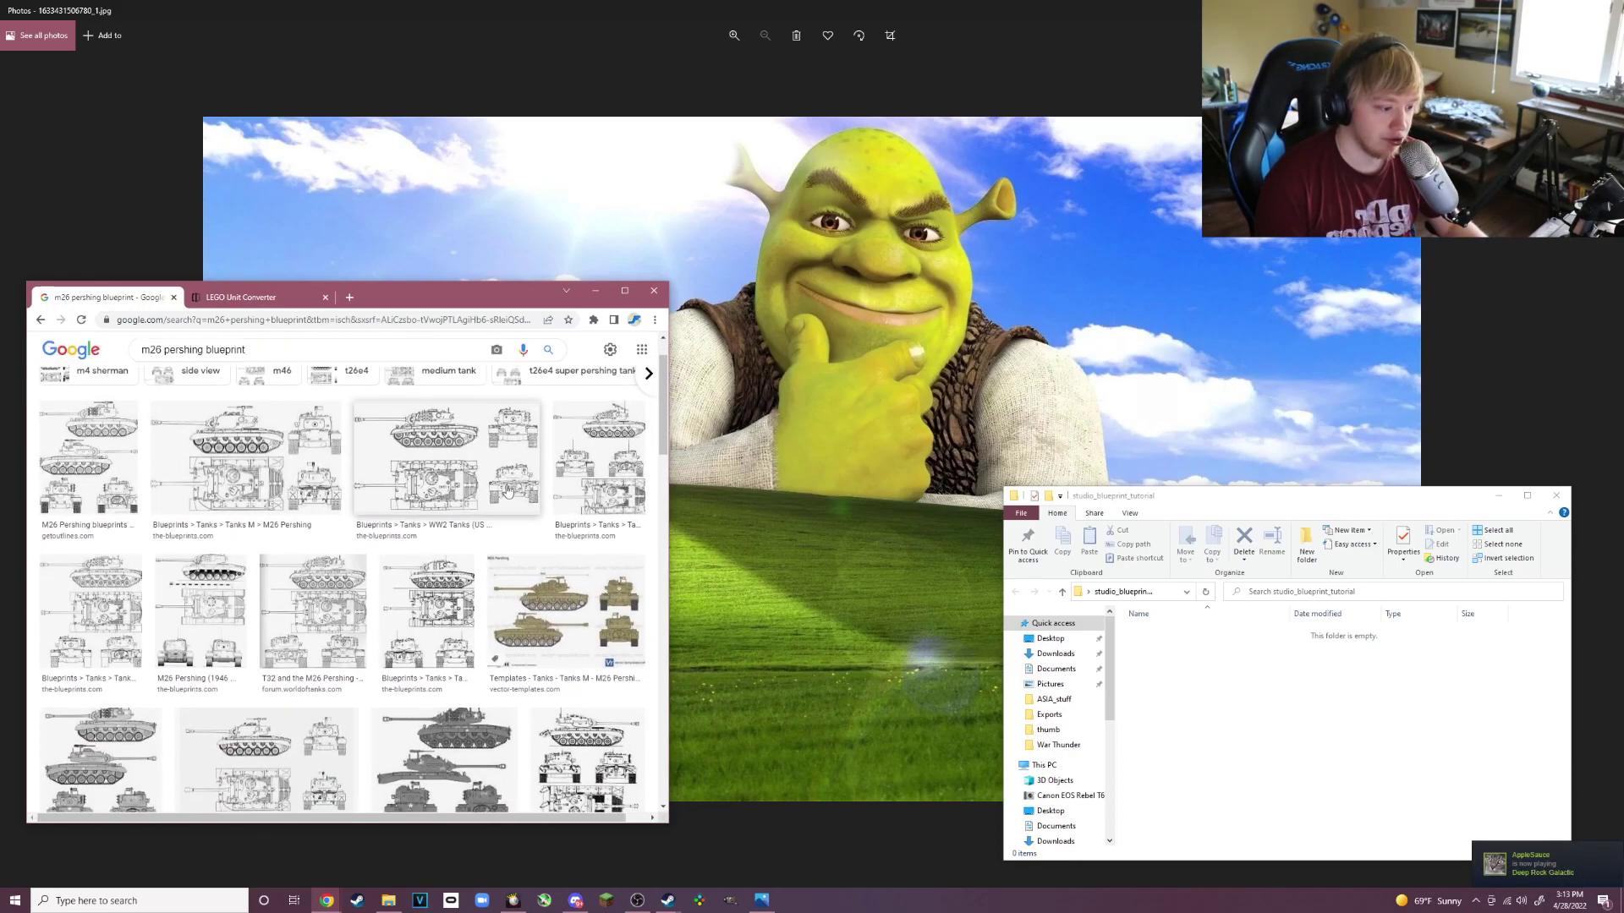
scroll(546, 544, down, 3)
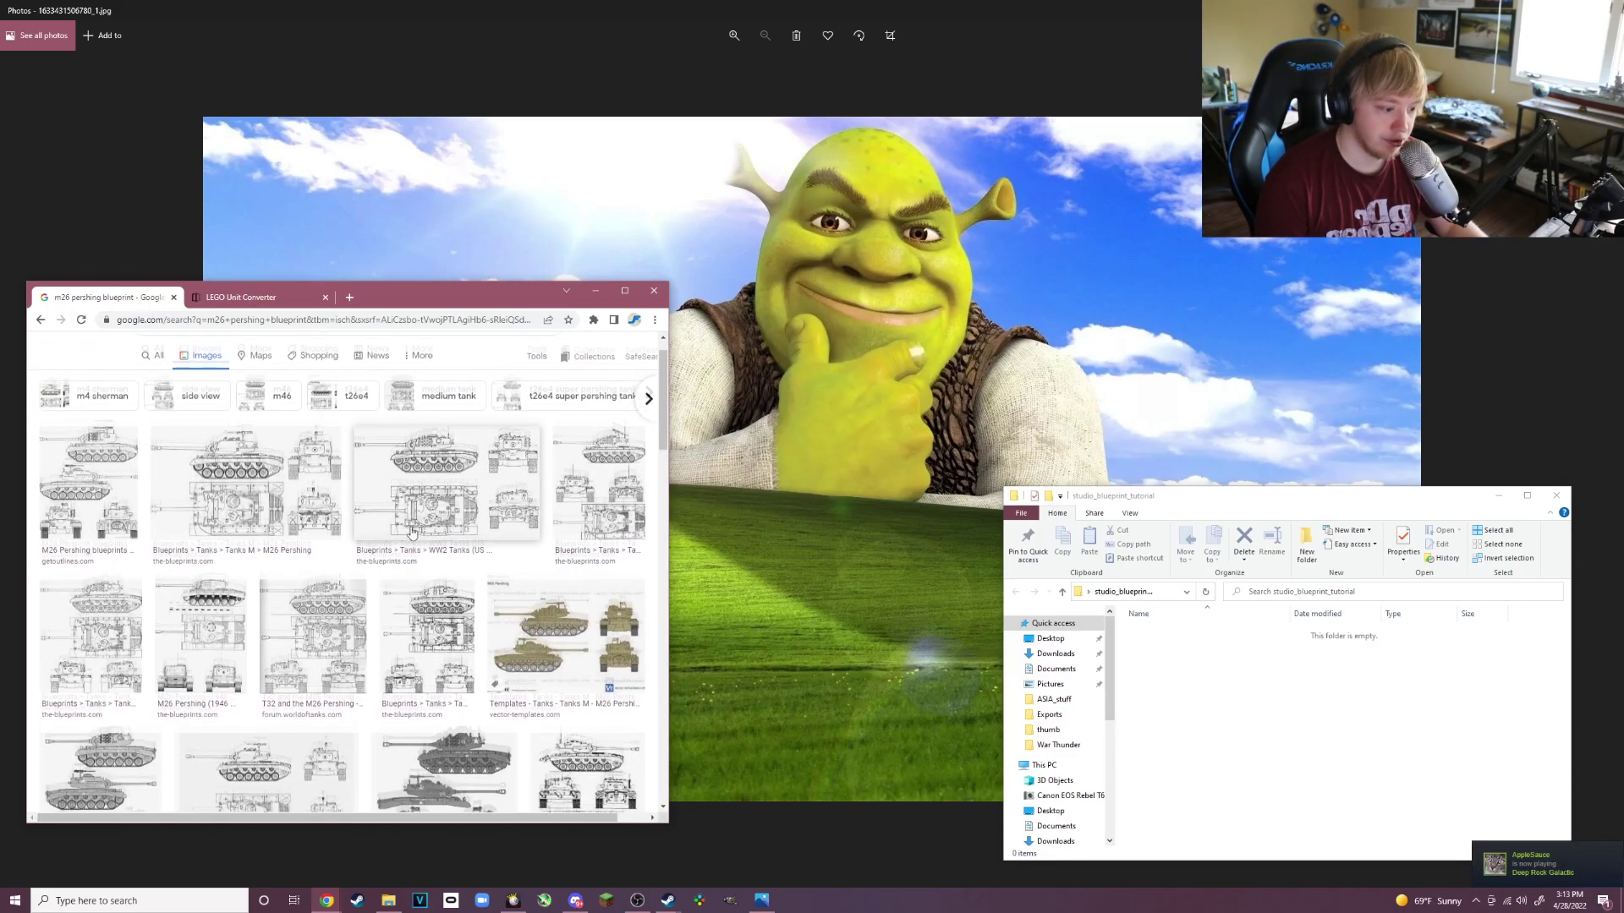
scroll(440, 592, up, 4)
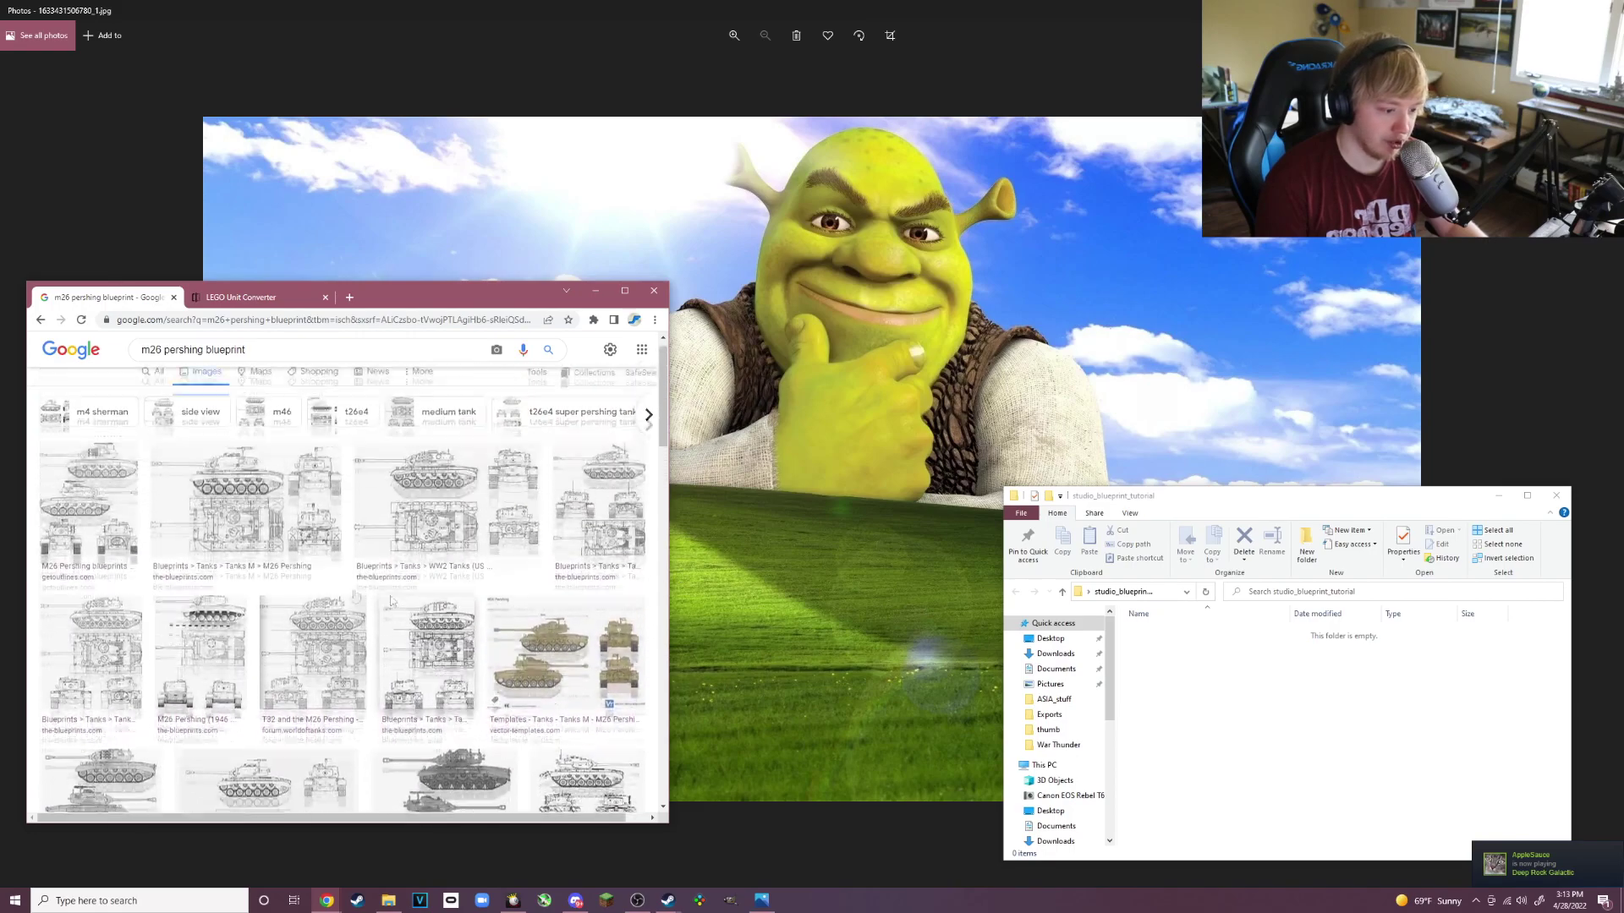
click(417, 558)
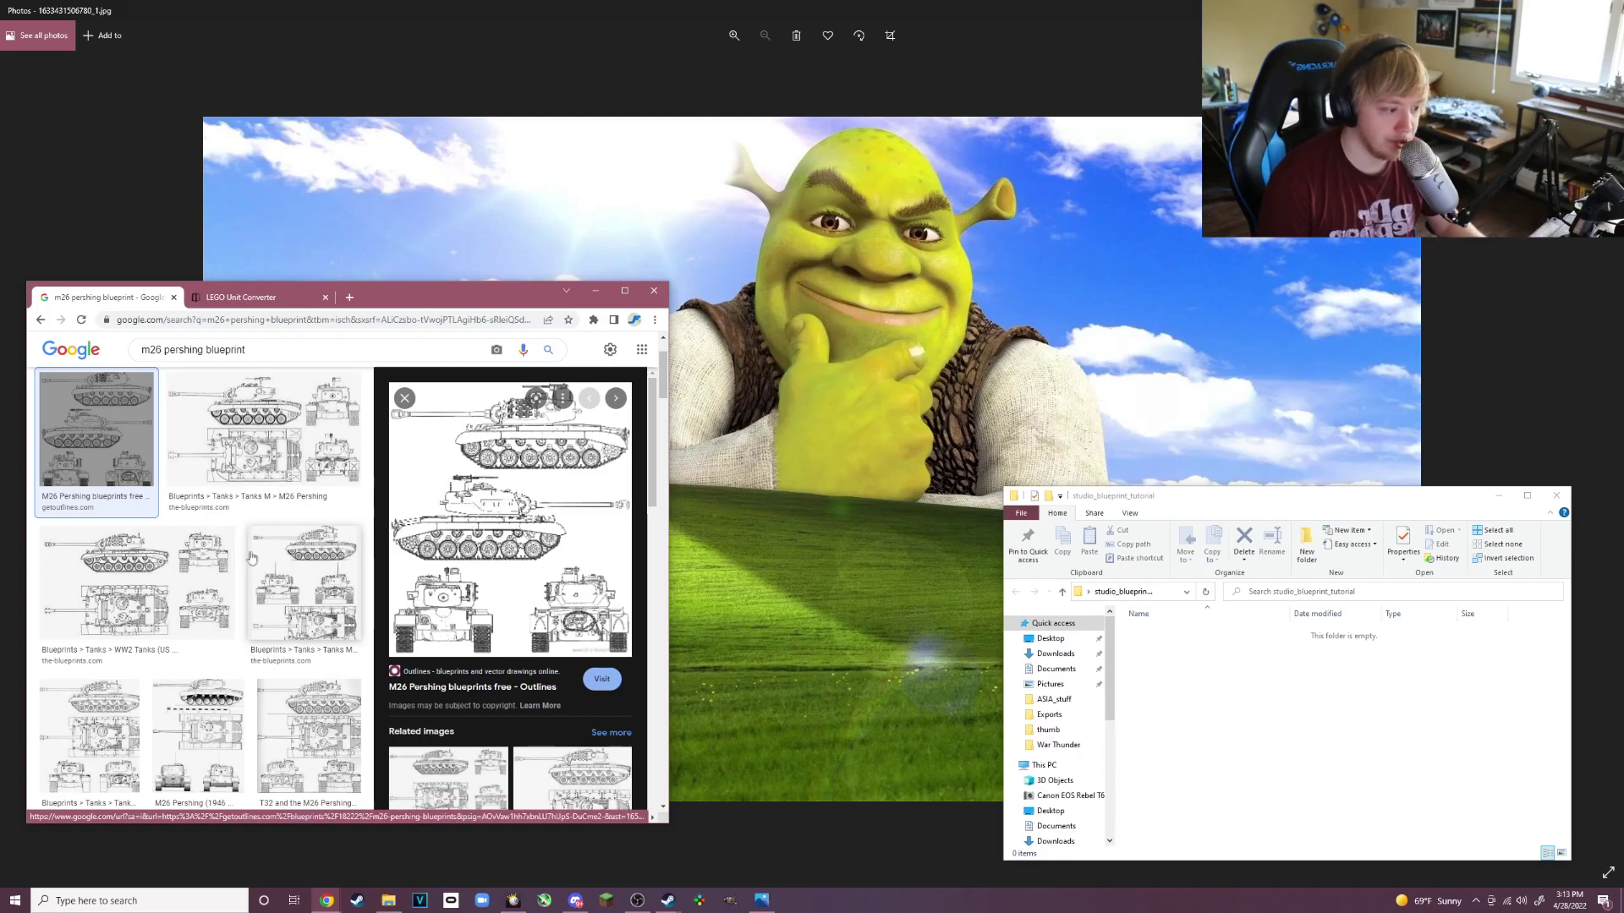
scroll(250, 486, down, 1)
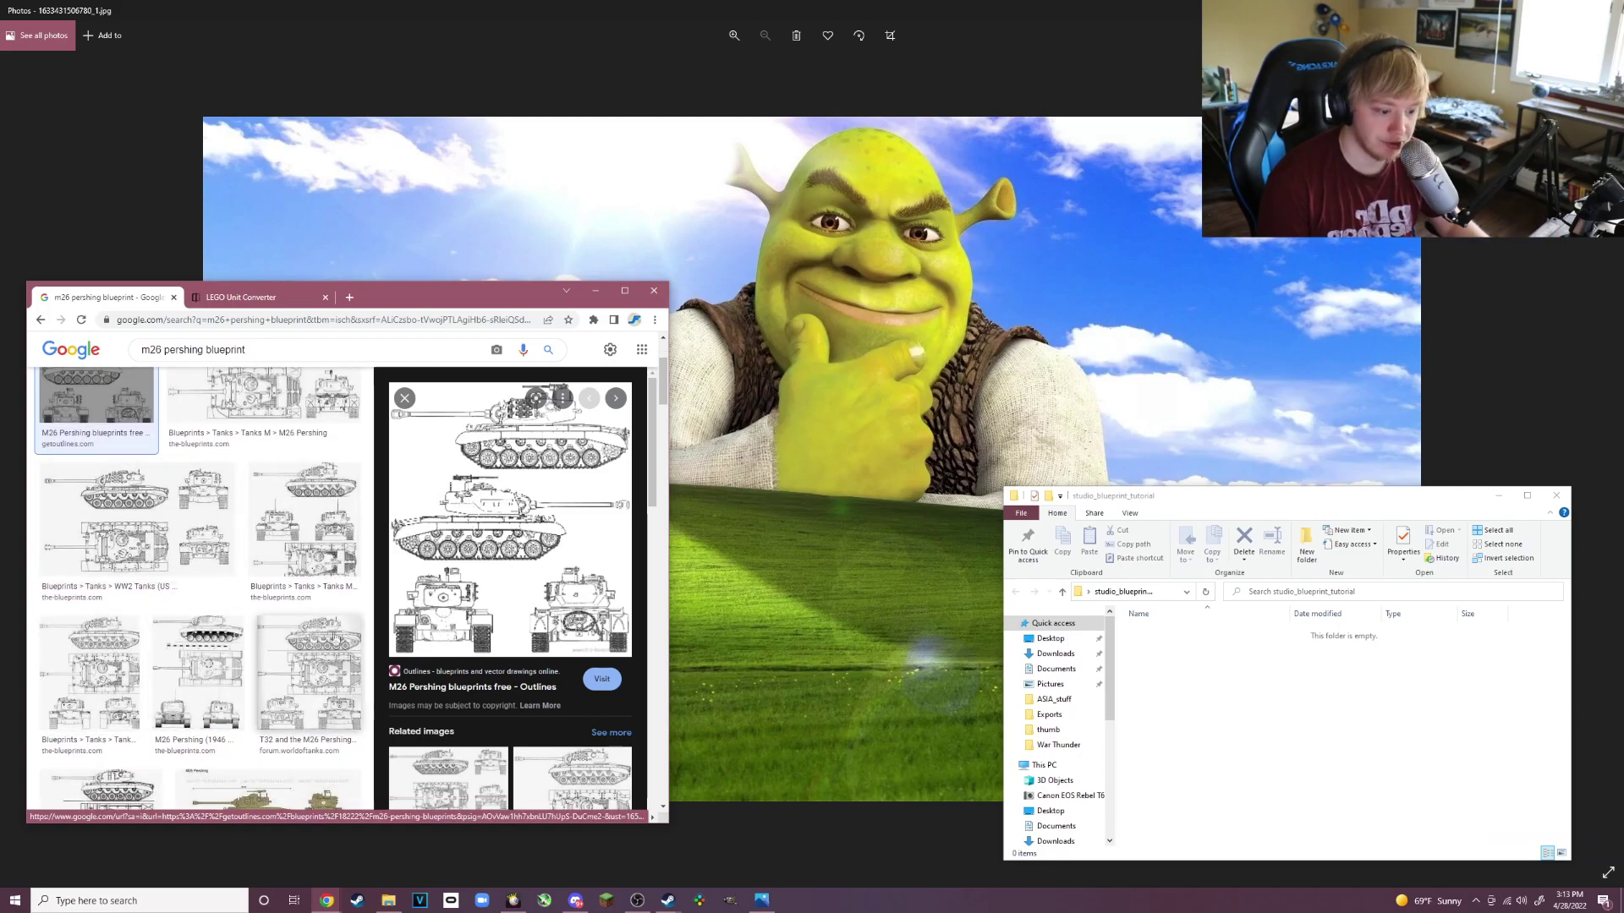
scroll(315, 565, up, 3)
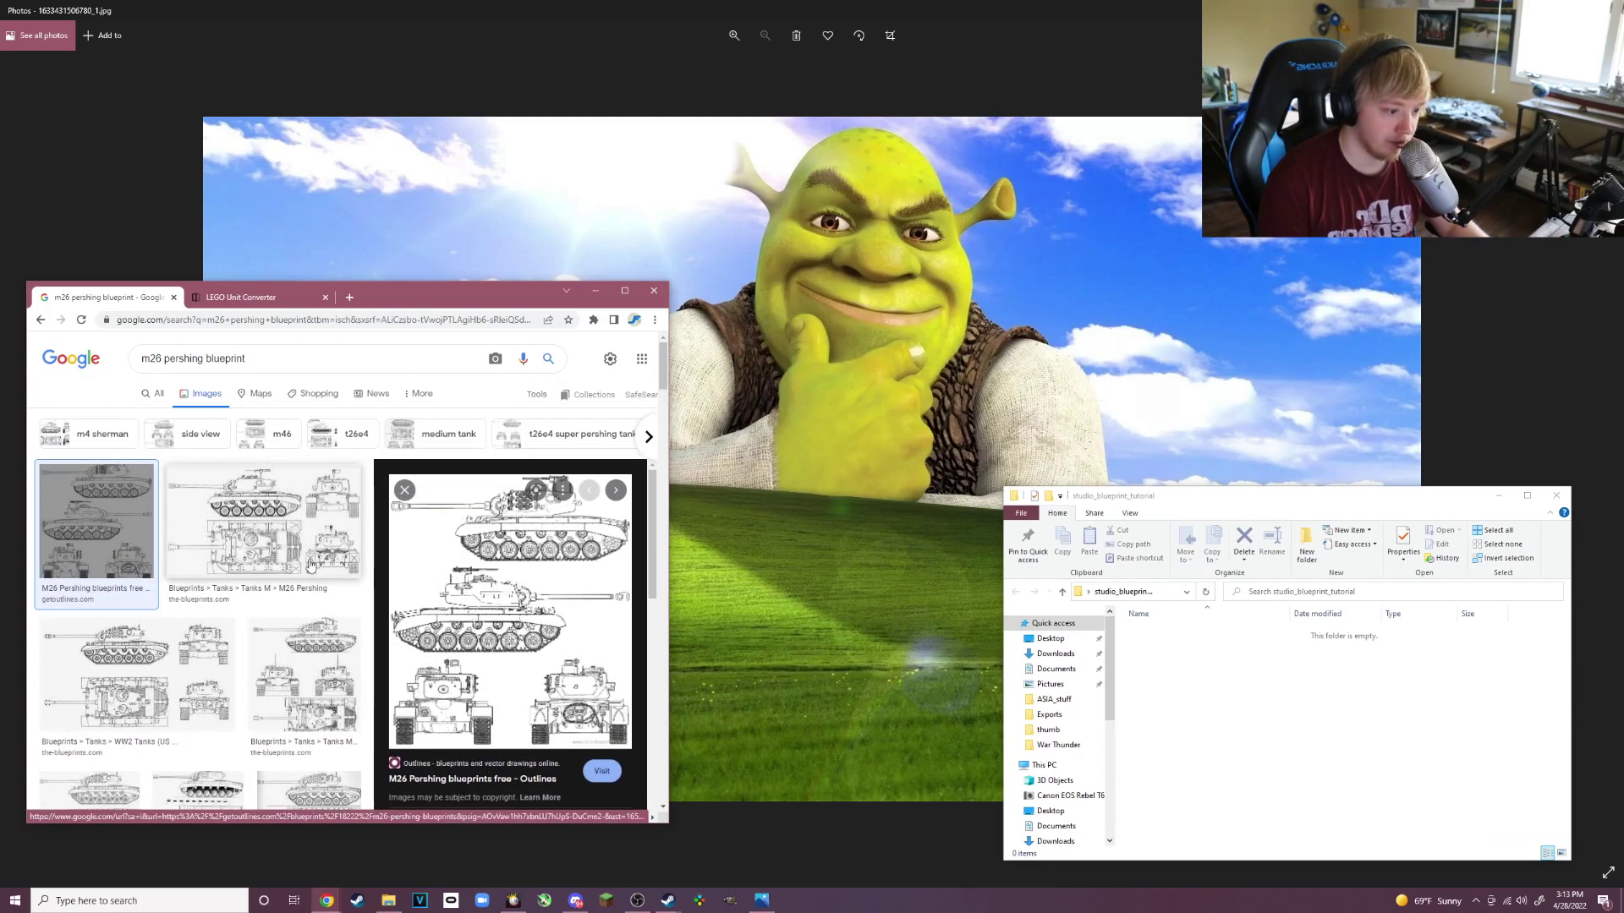
scroll(314, 564, down, 3)
click(309, 636)
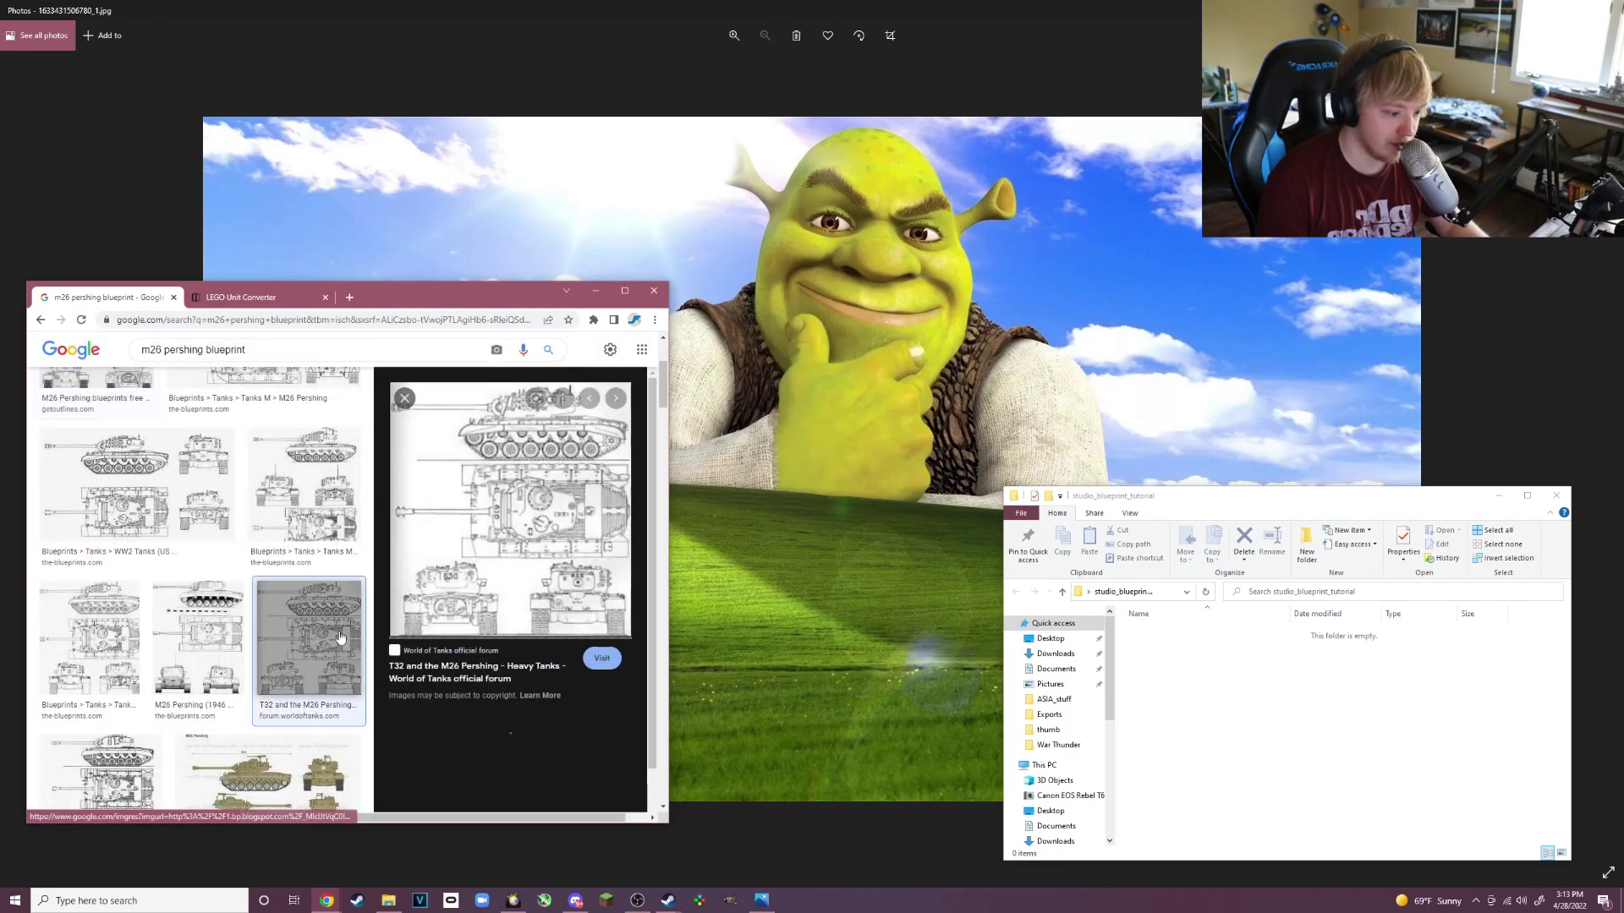
scroll(389, 531, up, 1)
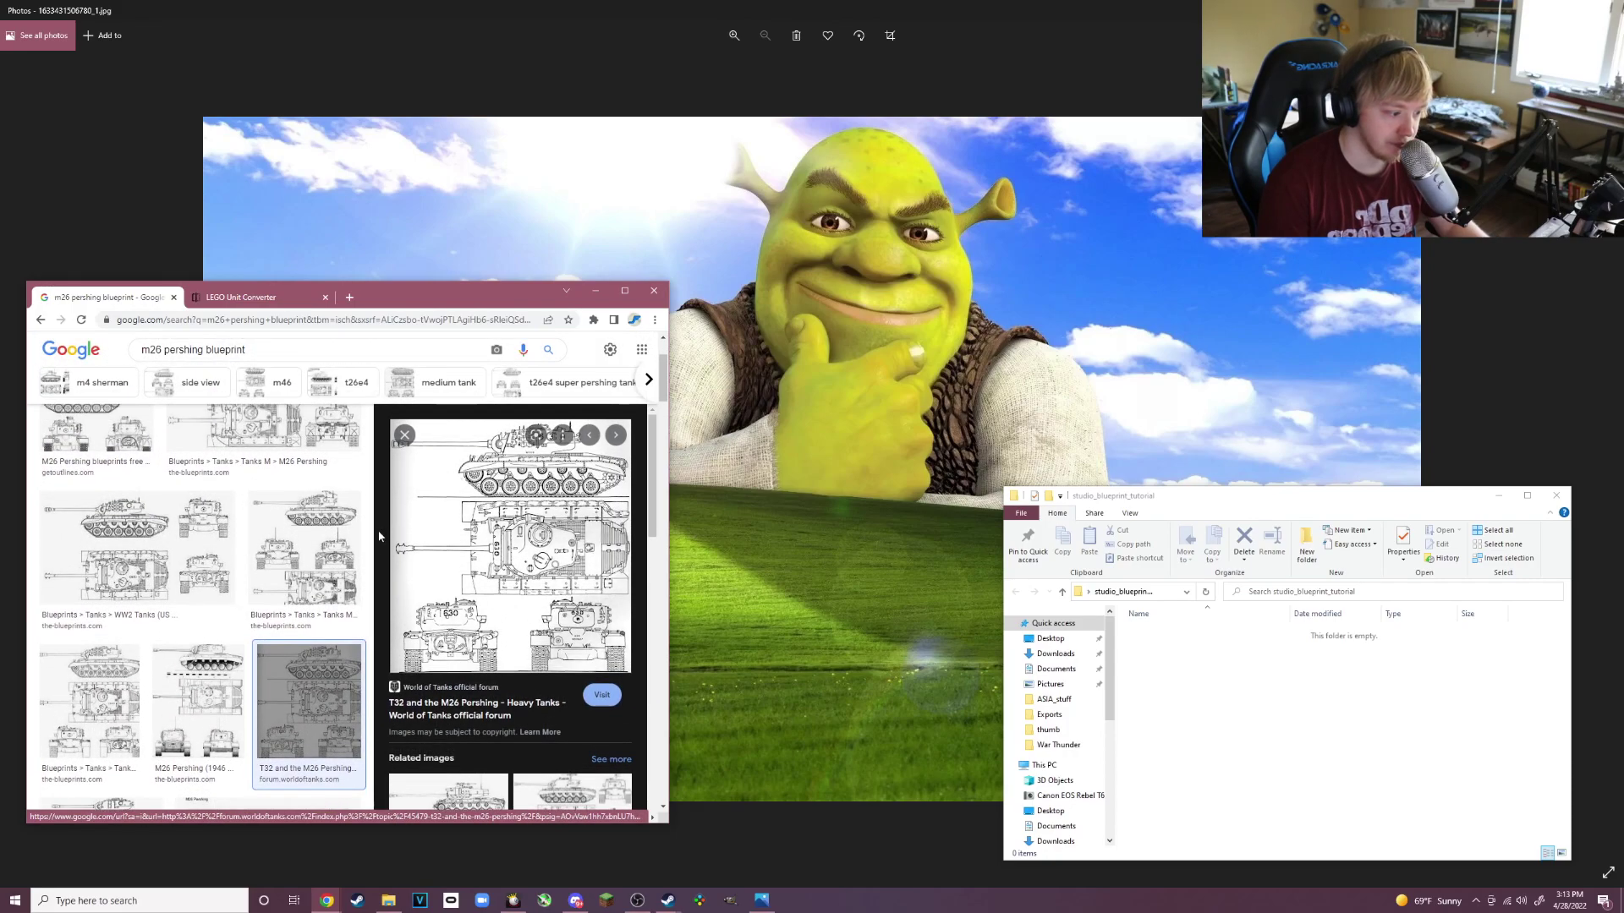
scroll(372, 548, up, 1)
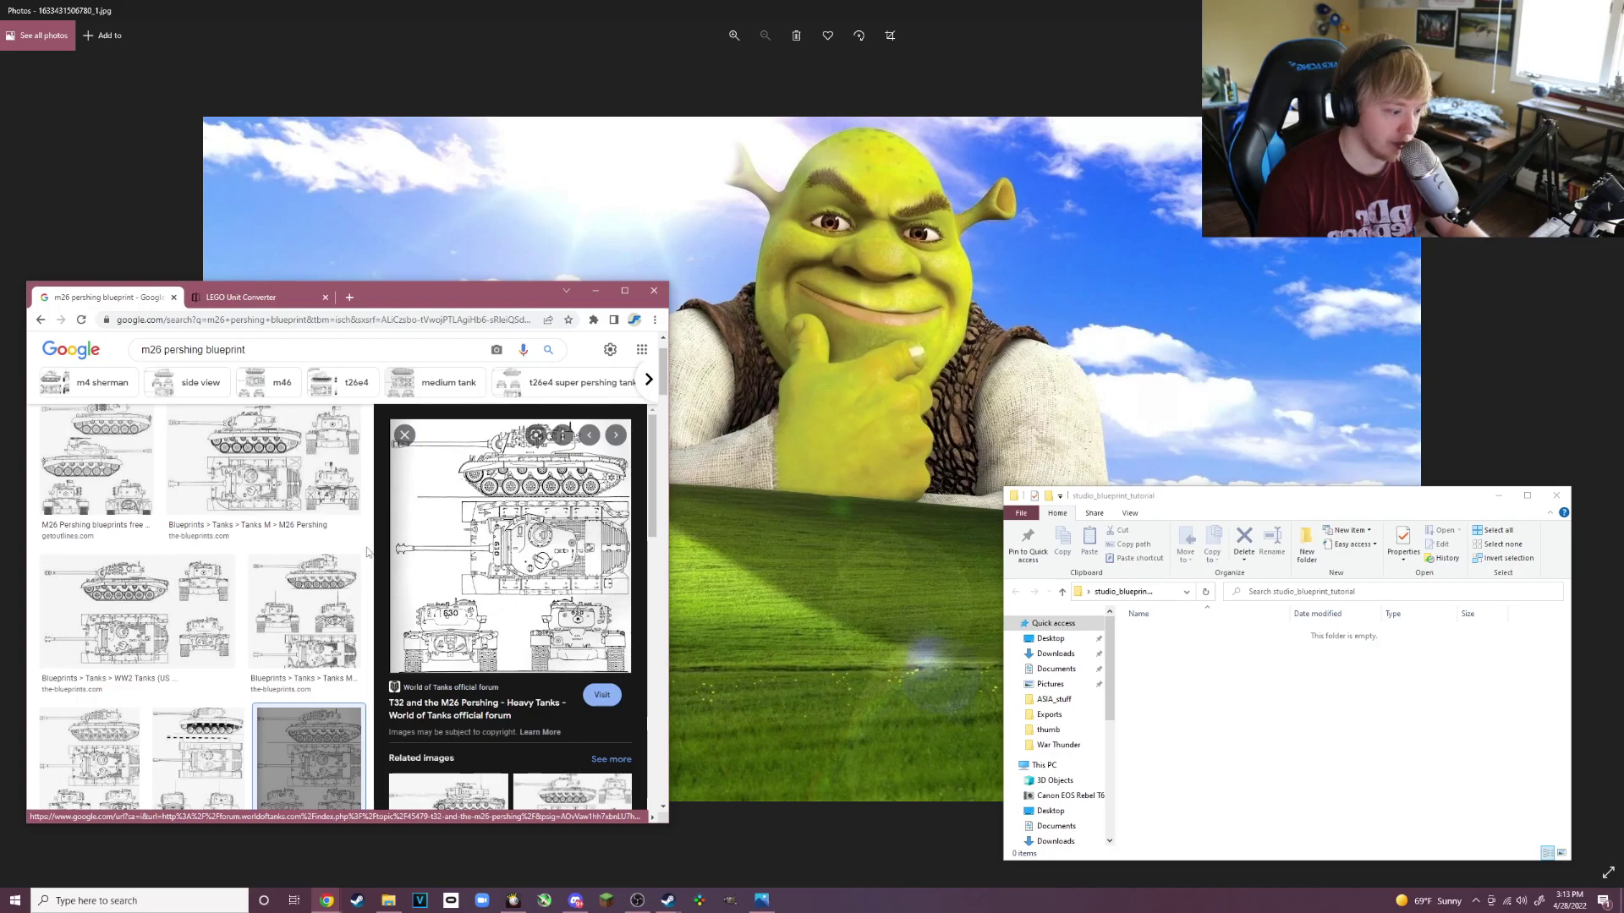
Start saving the previewed blueprint image to the studio_blueprint_tutorial folder as m26_blueprint, with the file type set to All Files.
right_click(462, 517)
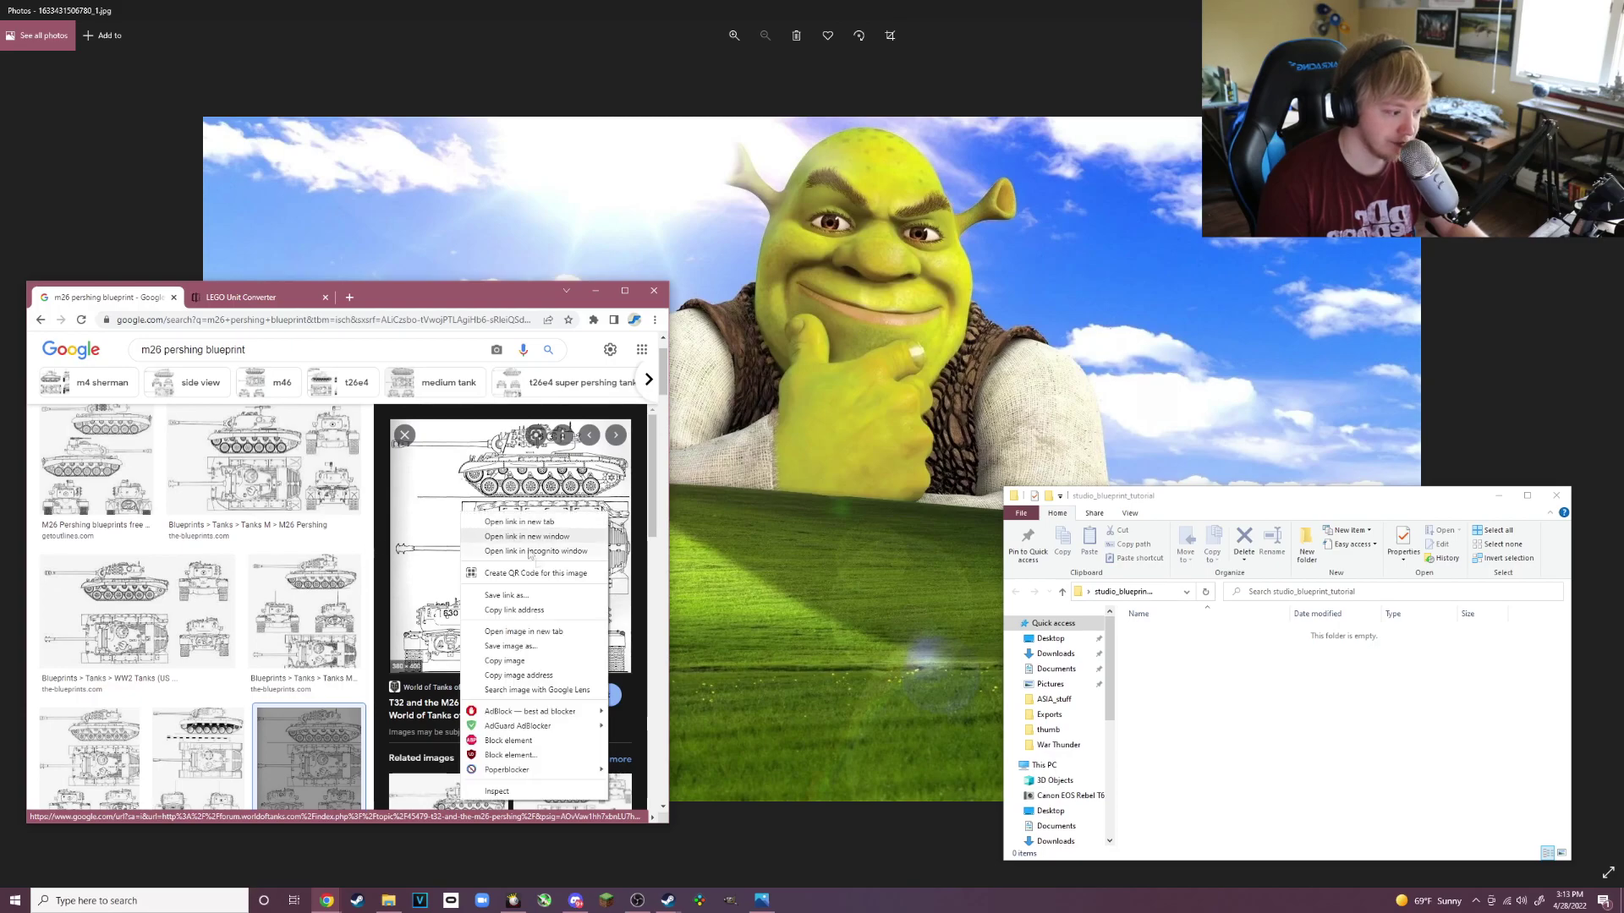
click(516, 690)
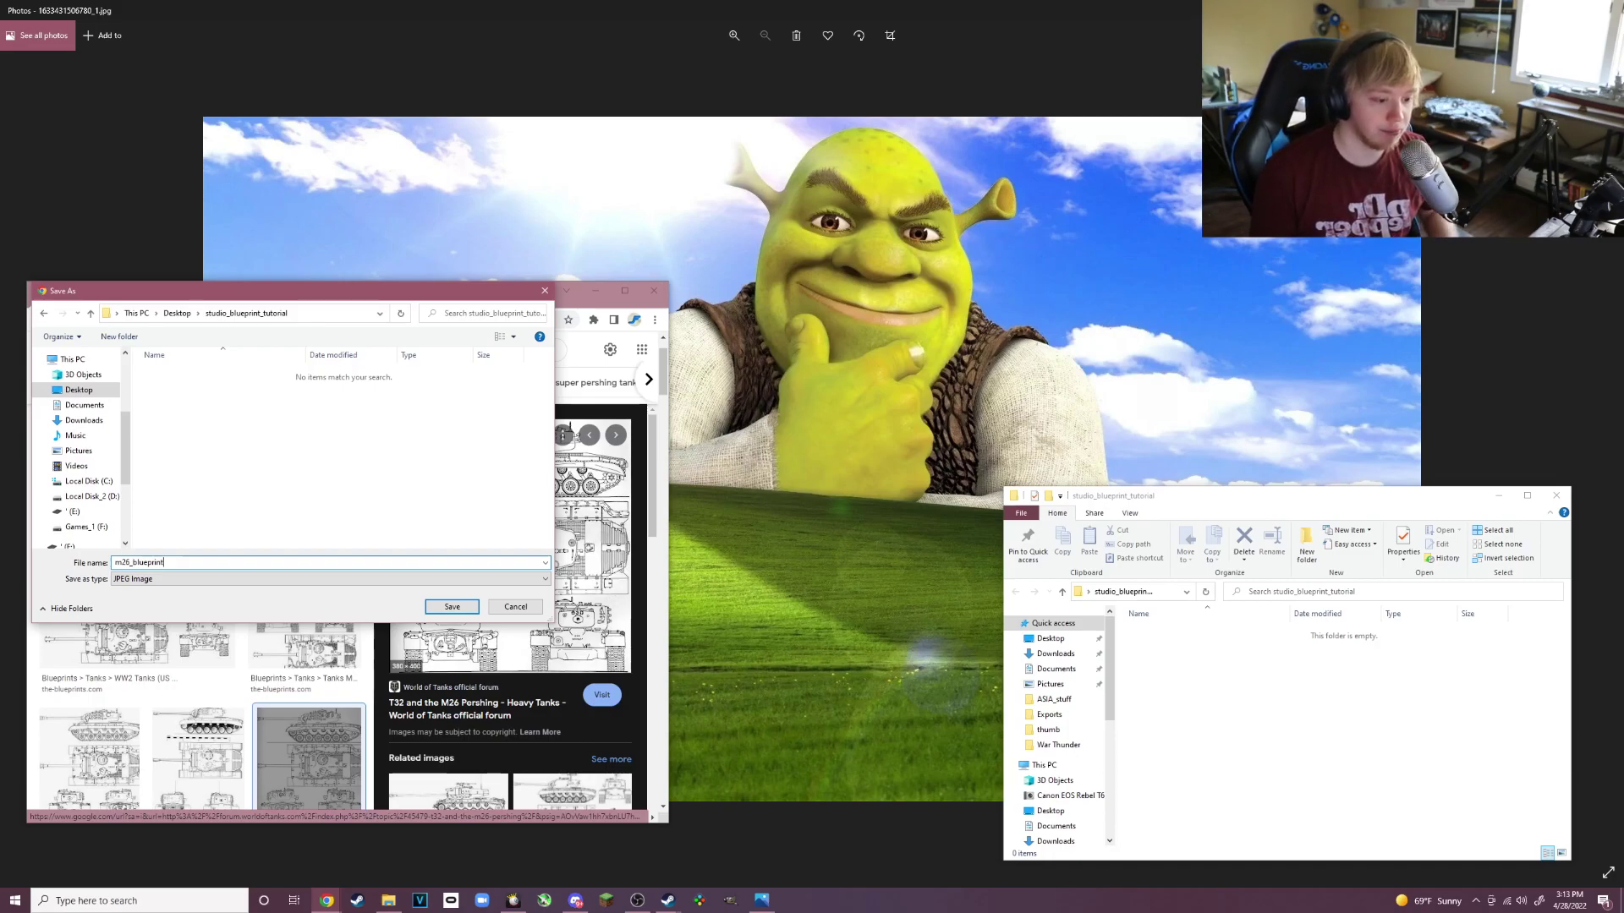
click(184, 580)
click(186, 617)
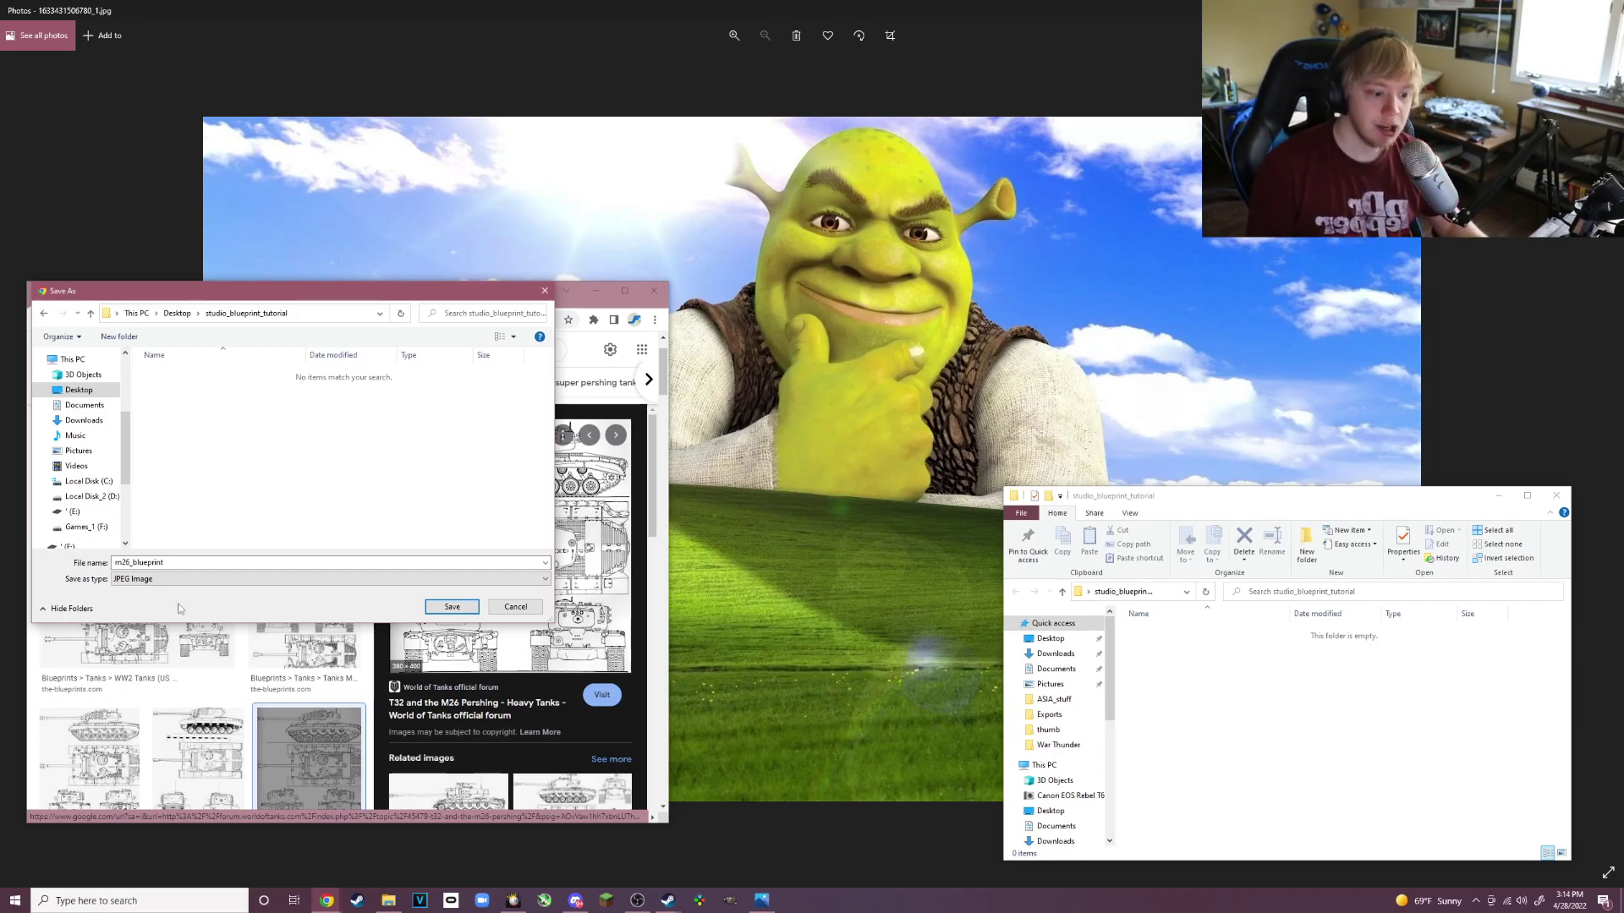
click(161, 578)
click(160, 608)
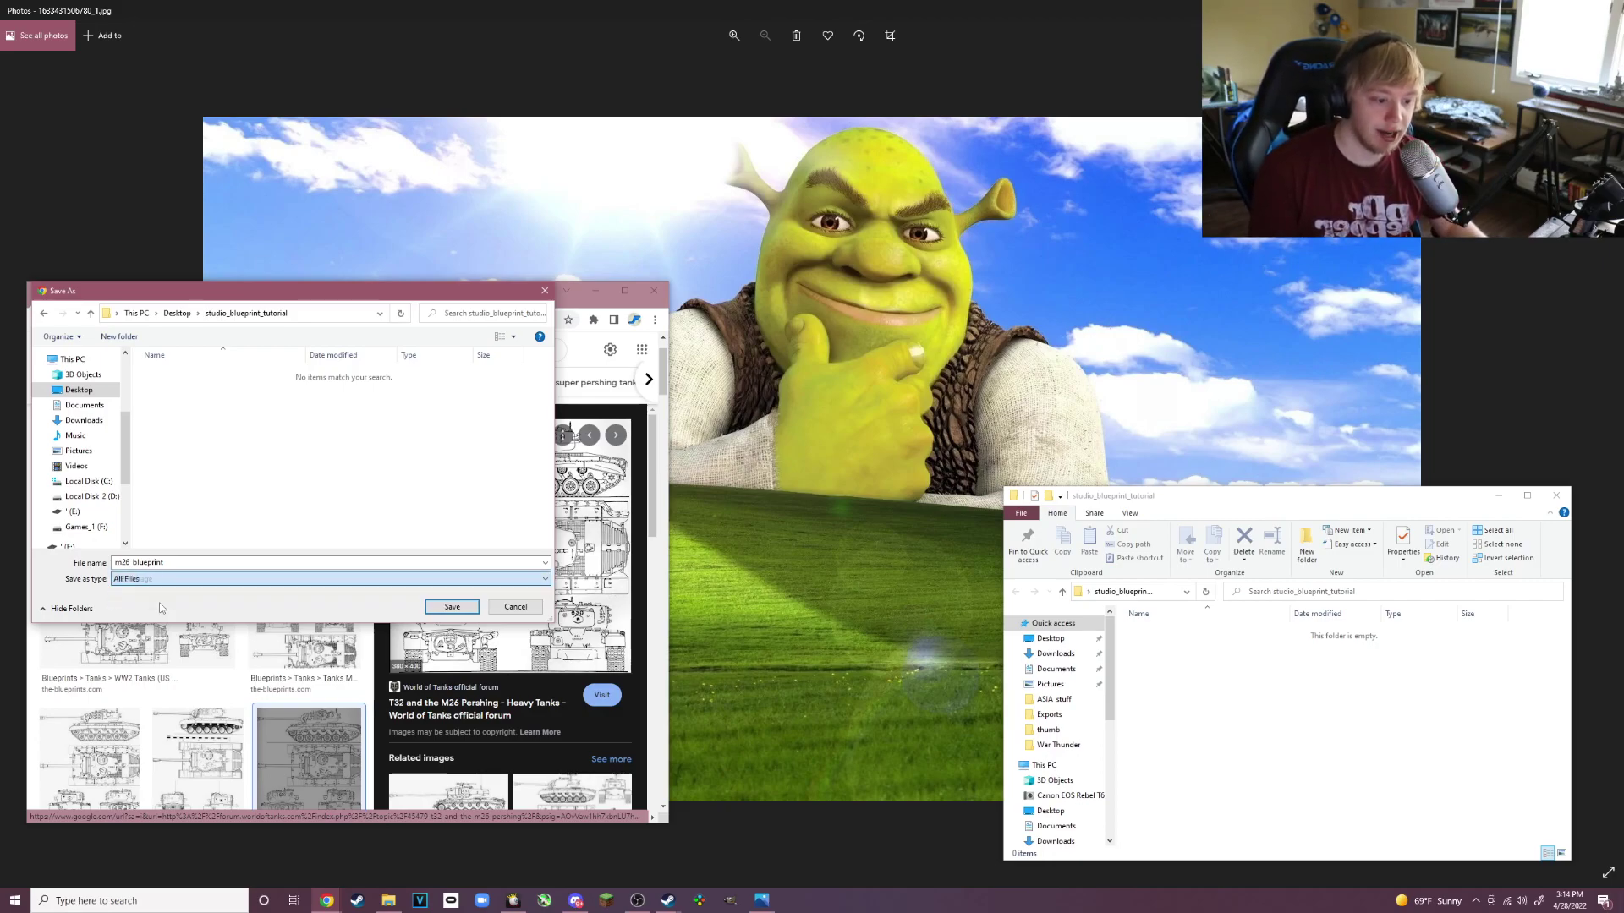
Add the .png extension to the file name, save the image and keep the blocked download.
click(199, 562)
click(198, 562)
text(.)
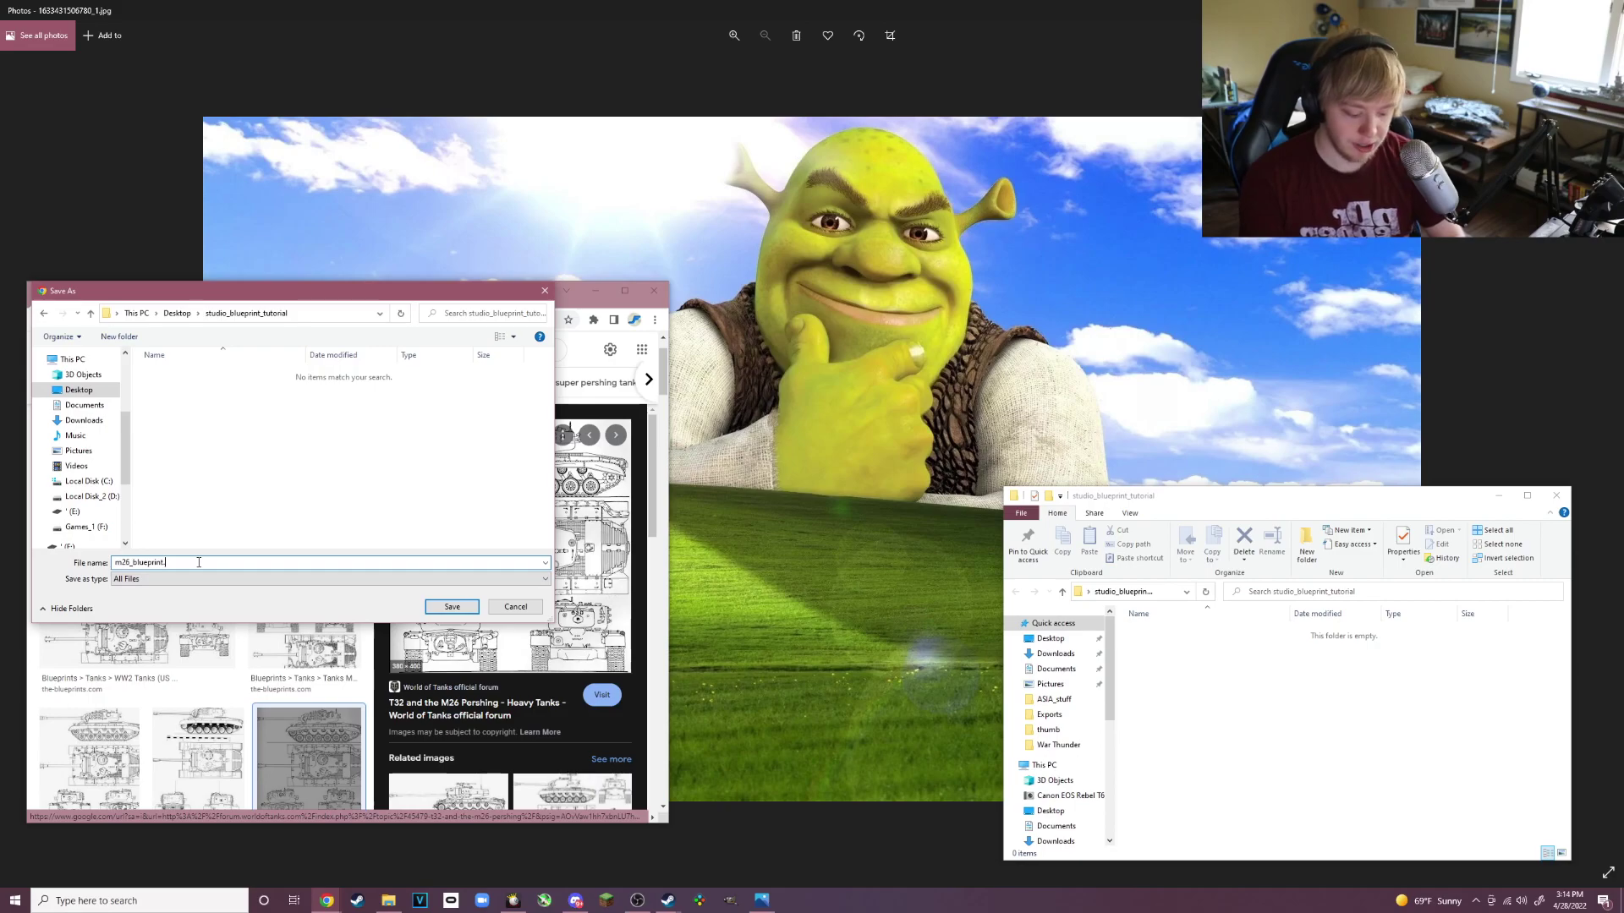
text(png)
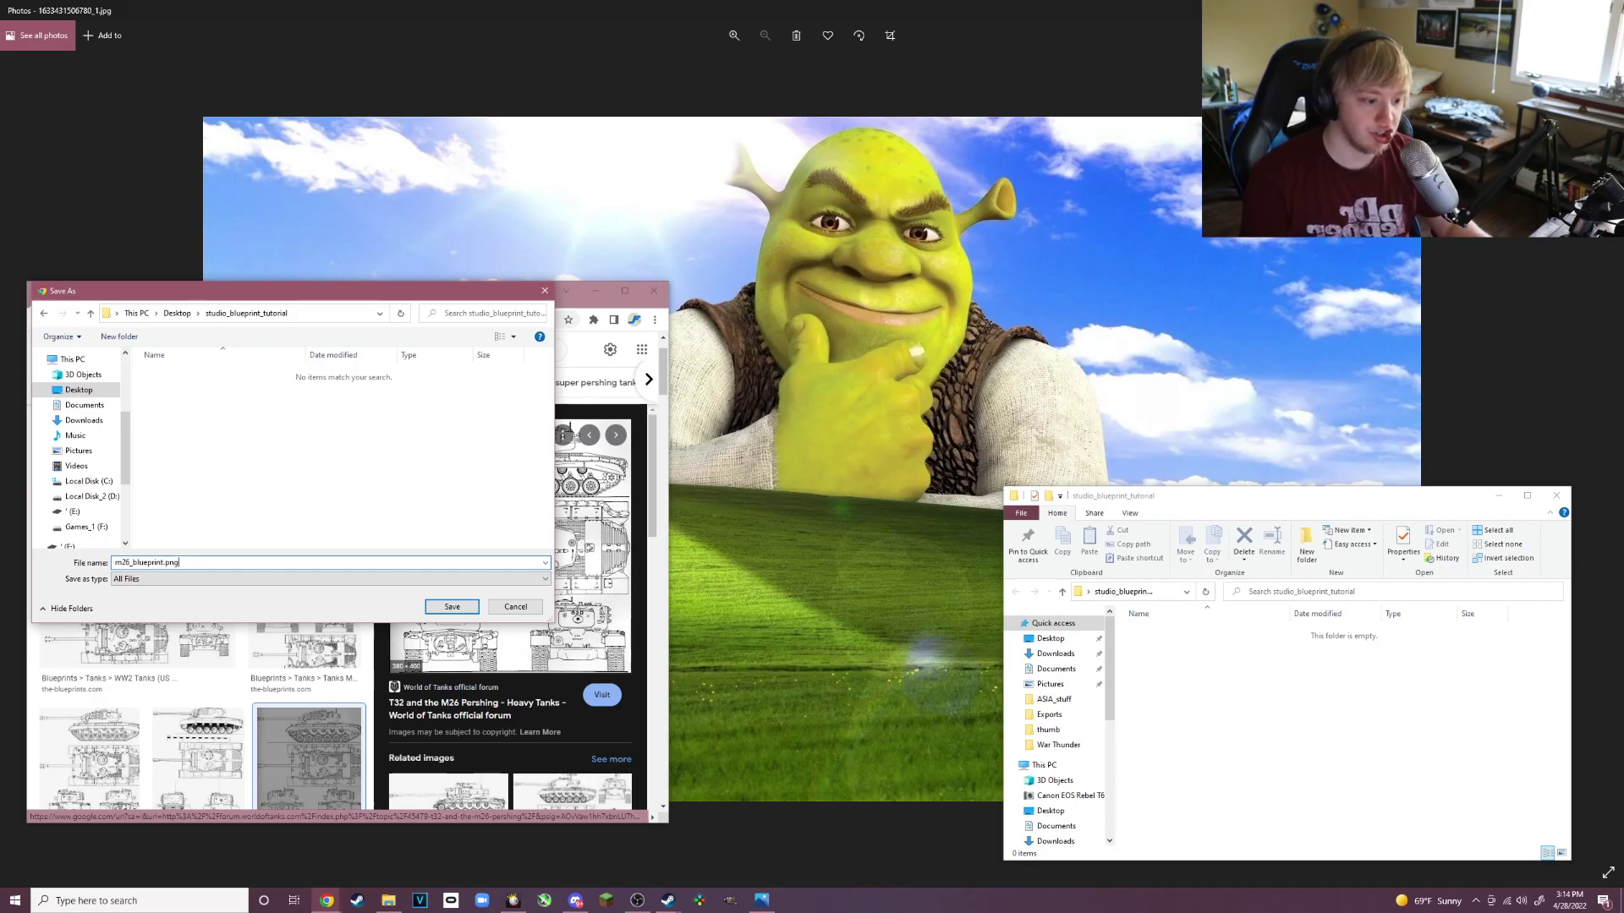
click(452, 607)
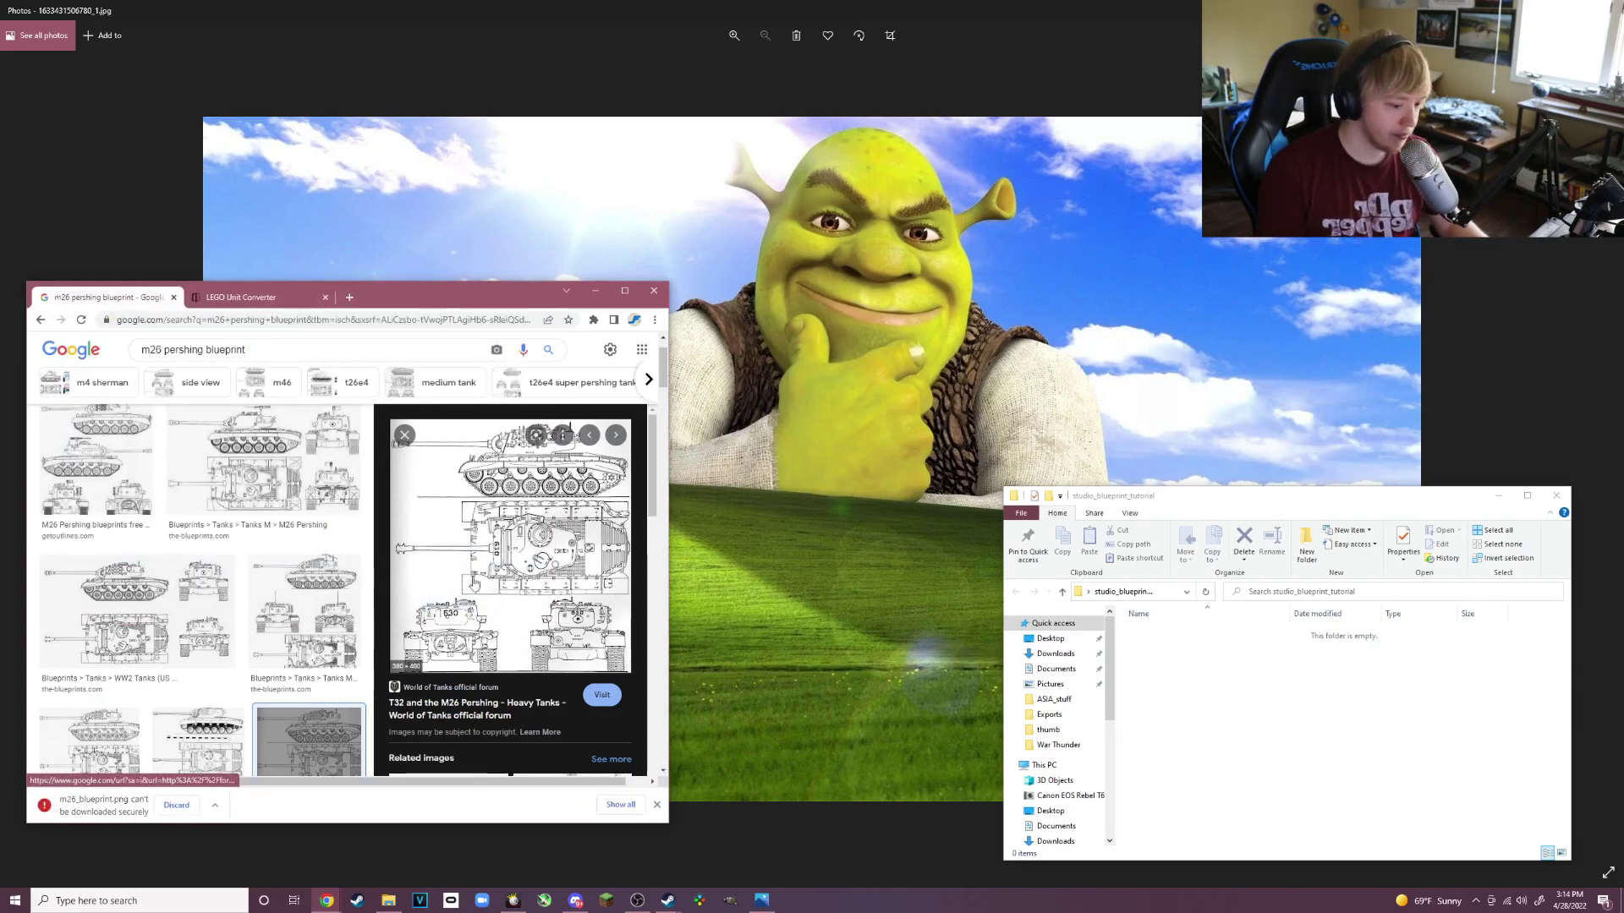
click(214, 805)
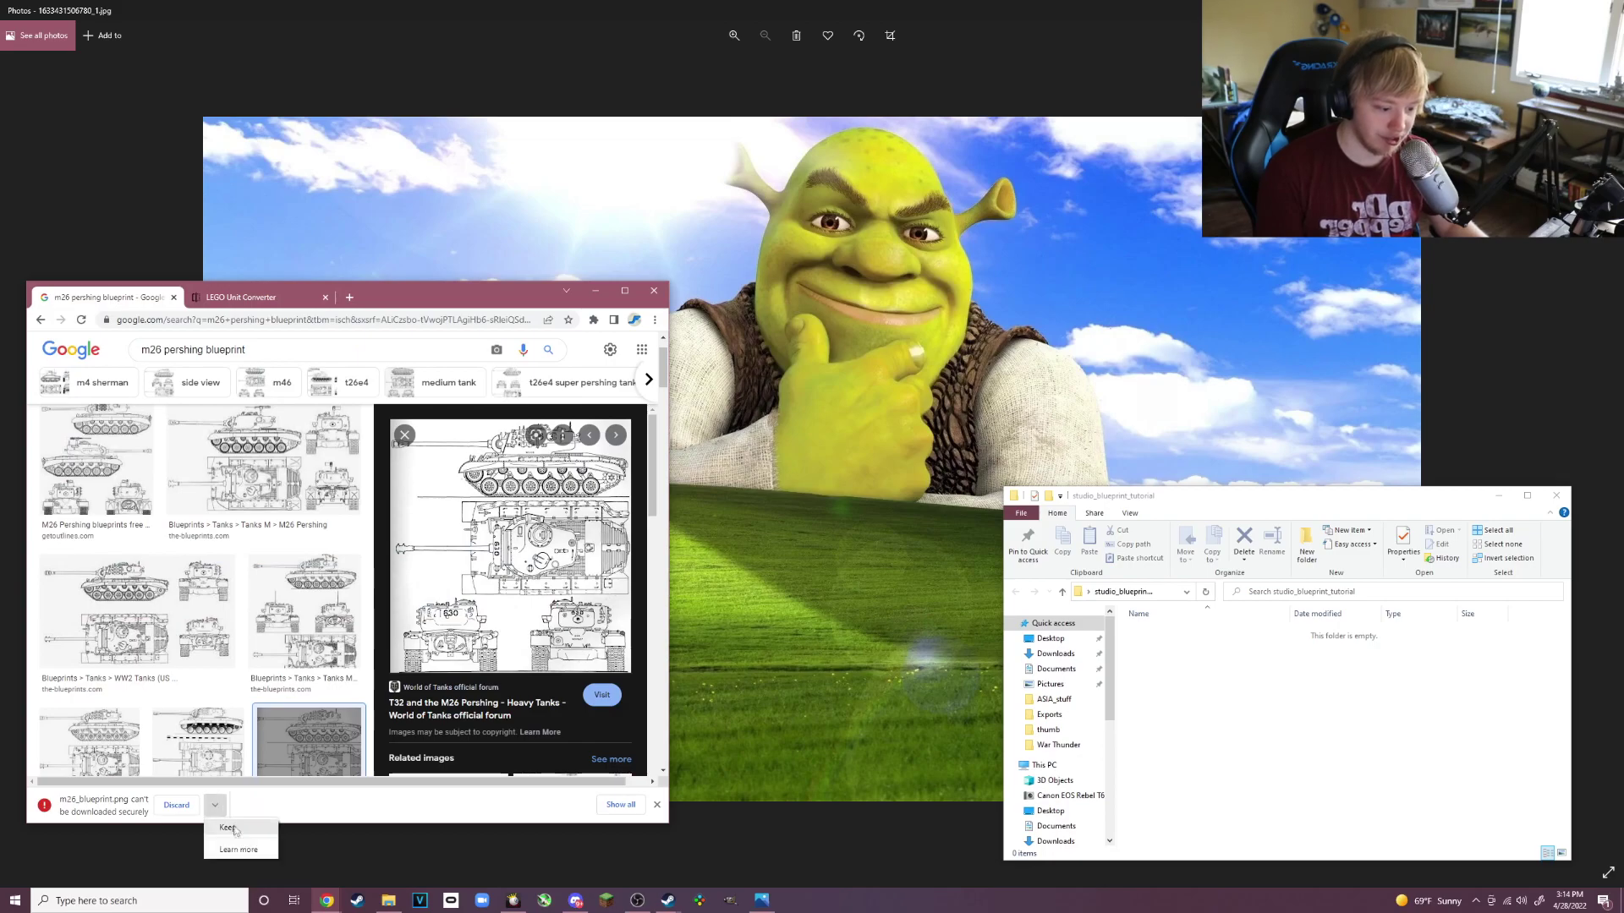
click(233, 826)
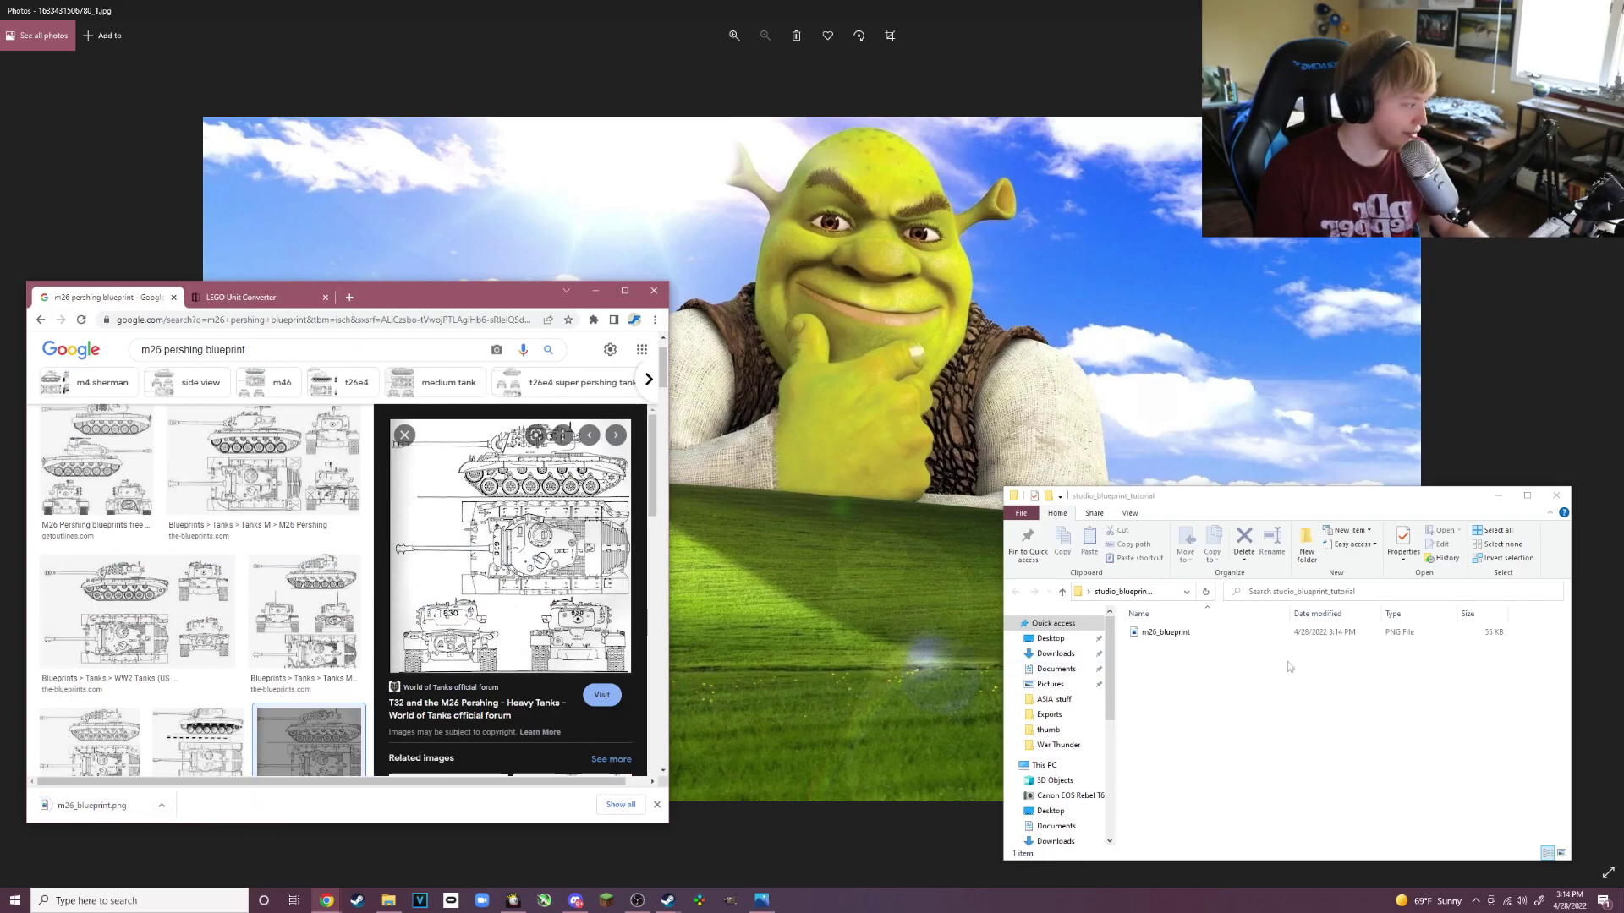
View the saved m26_blueprint image from the studio_blueprint_tutorial folder, and close the viewer.
click(1251, 640)
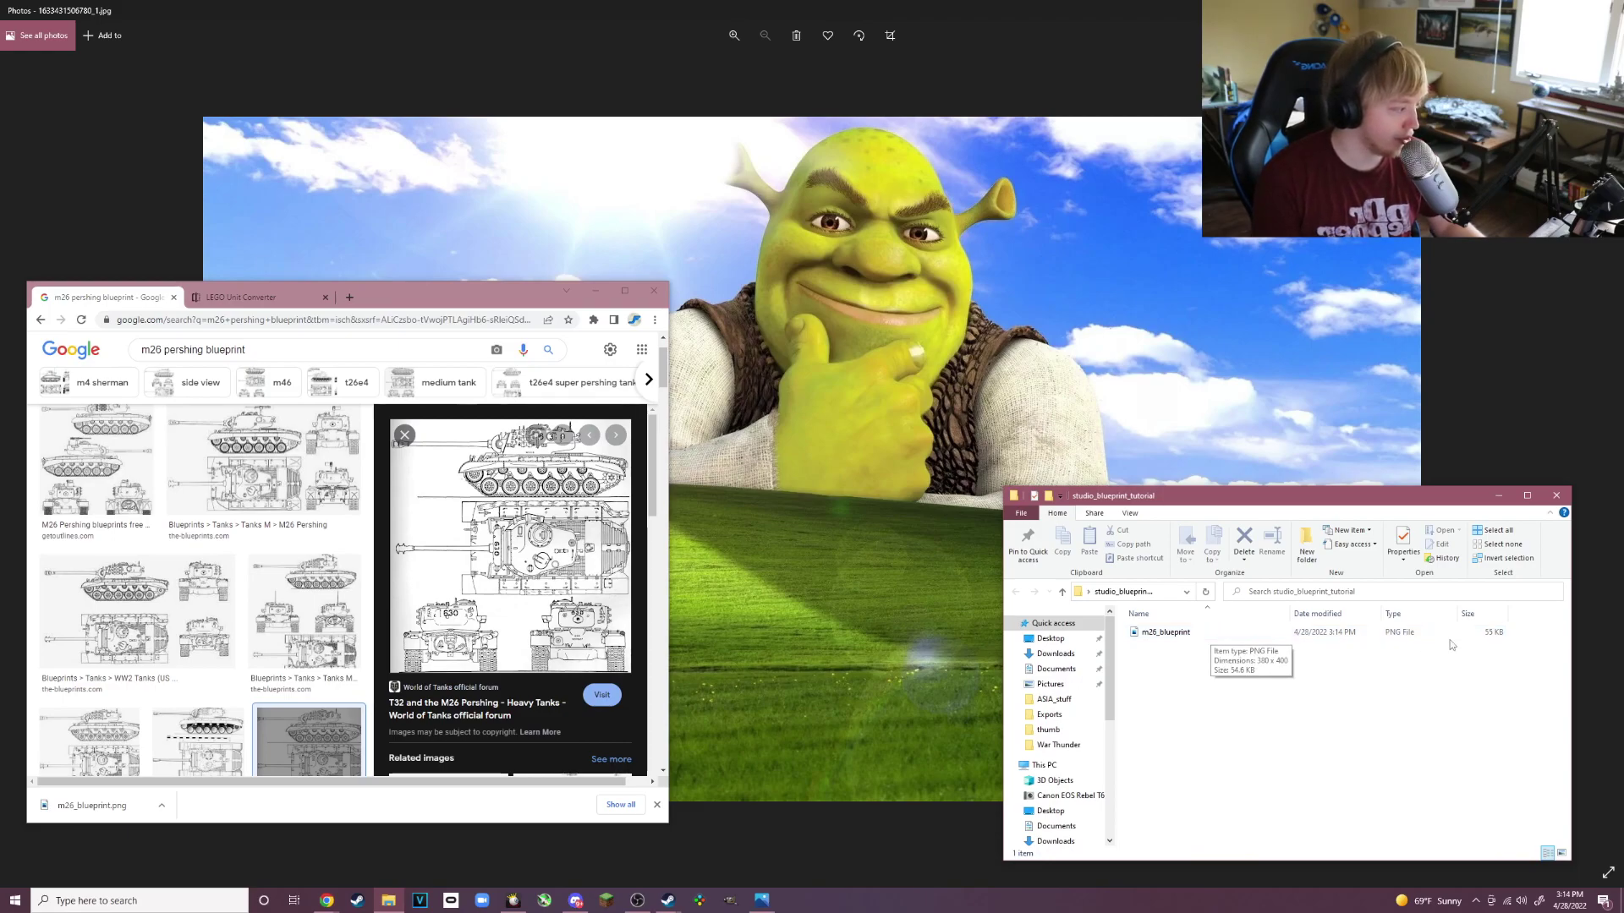
double_click(1232, 635)
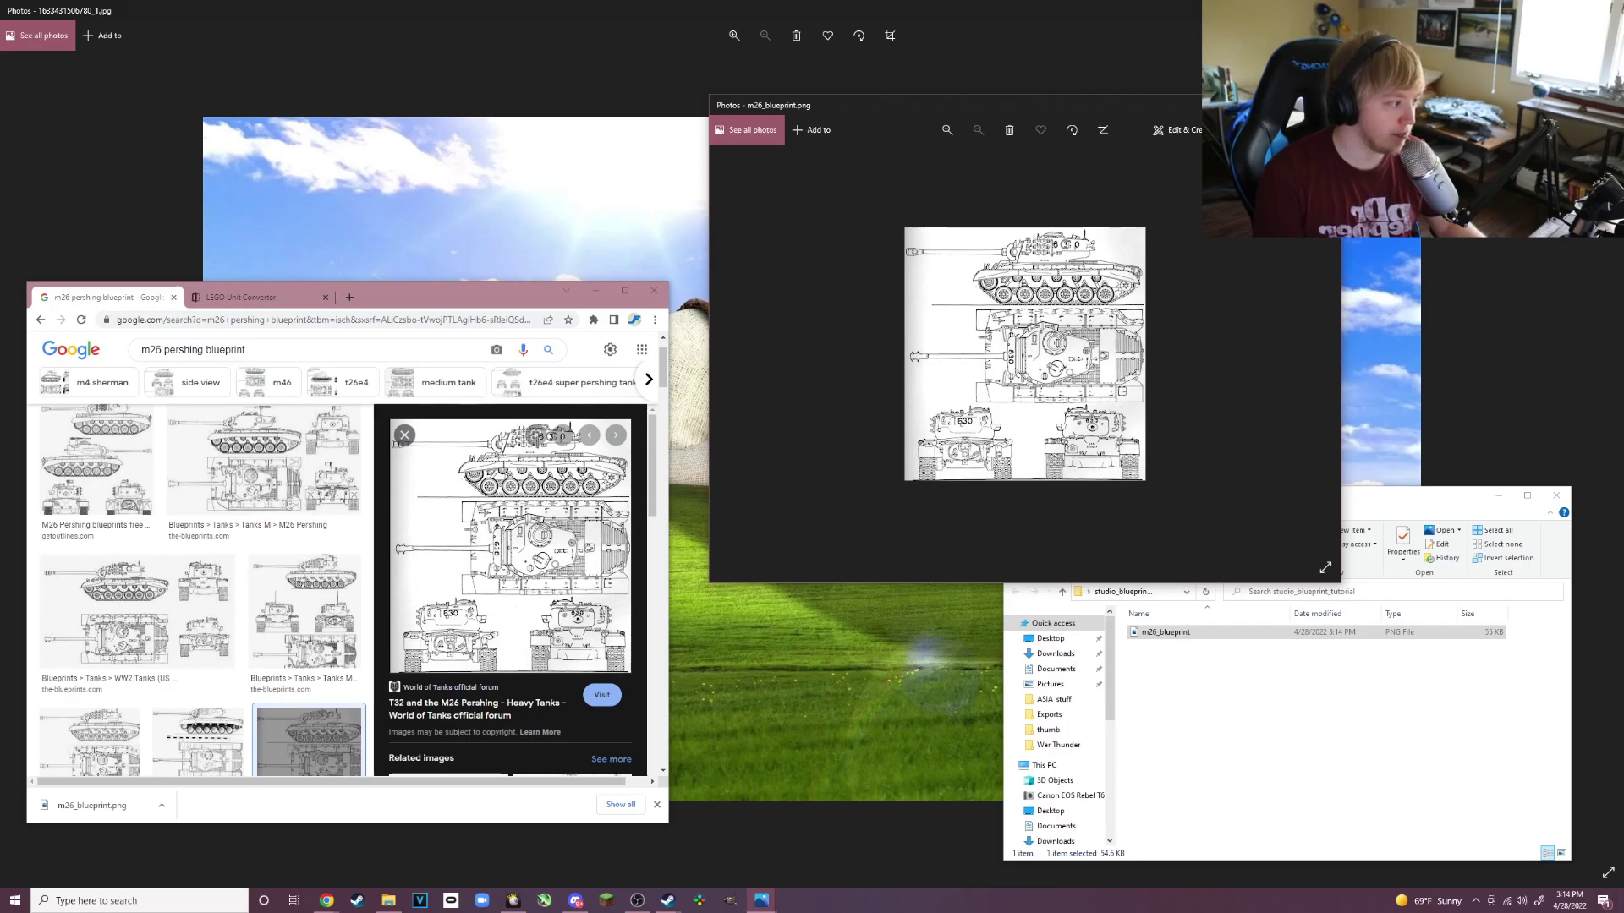
click(1321, 104)
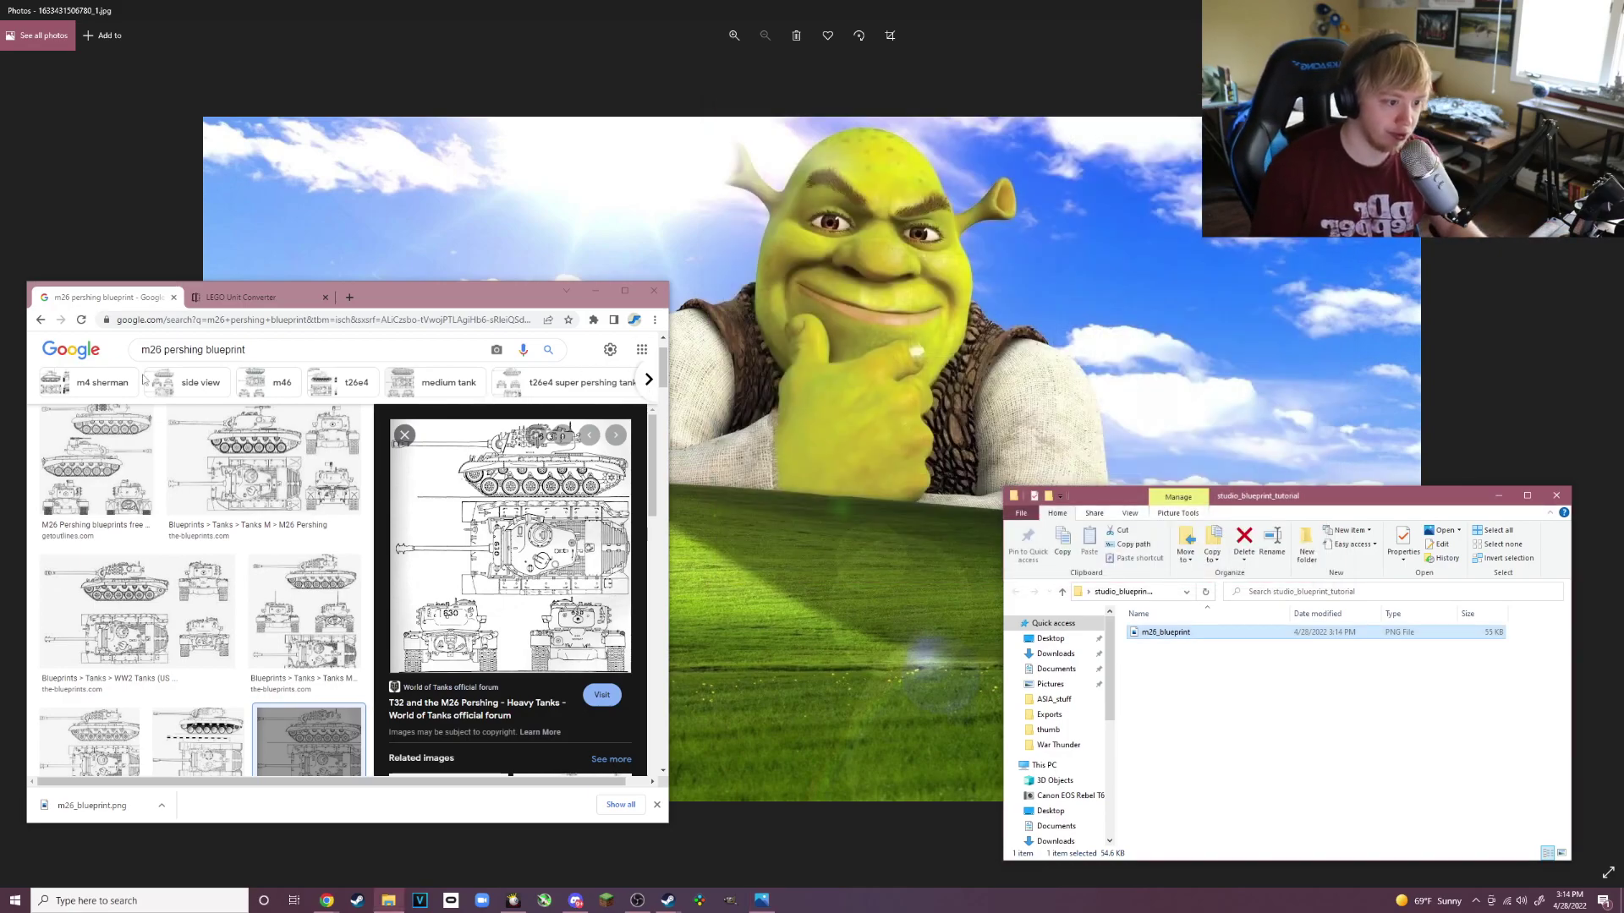
Switch to BrickLink Studio, create a new model from scratch and maximize the window.
click(699, 900)
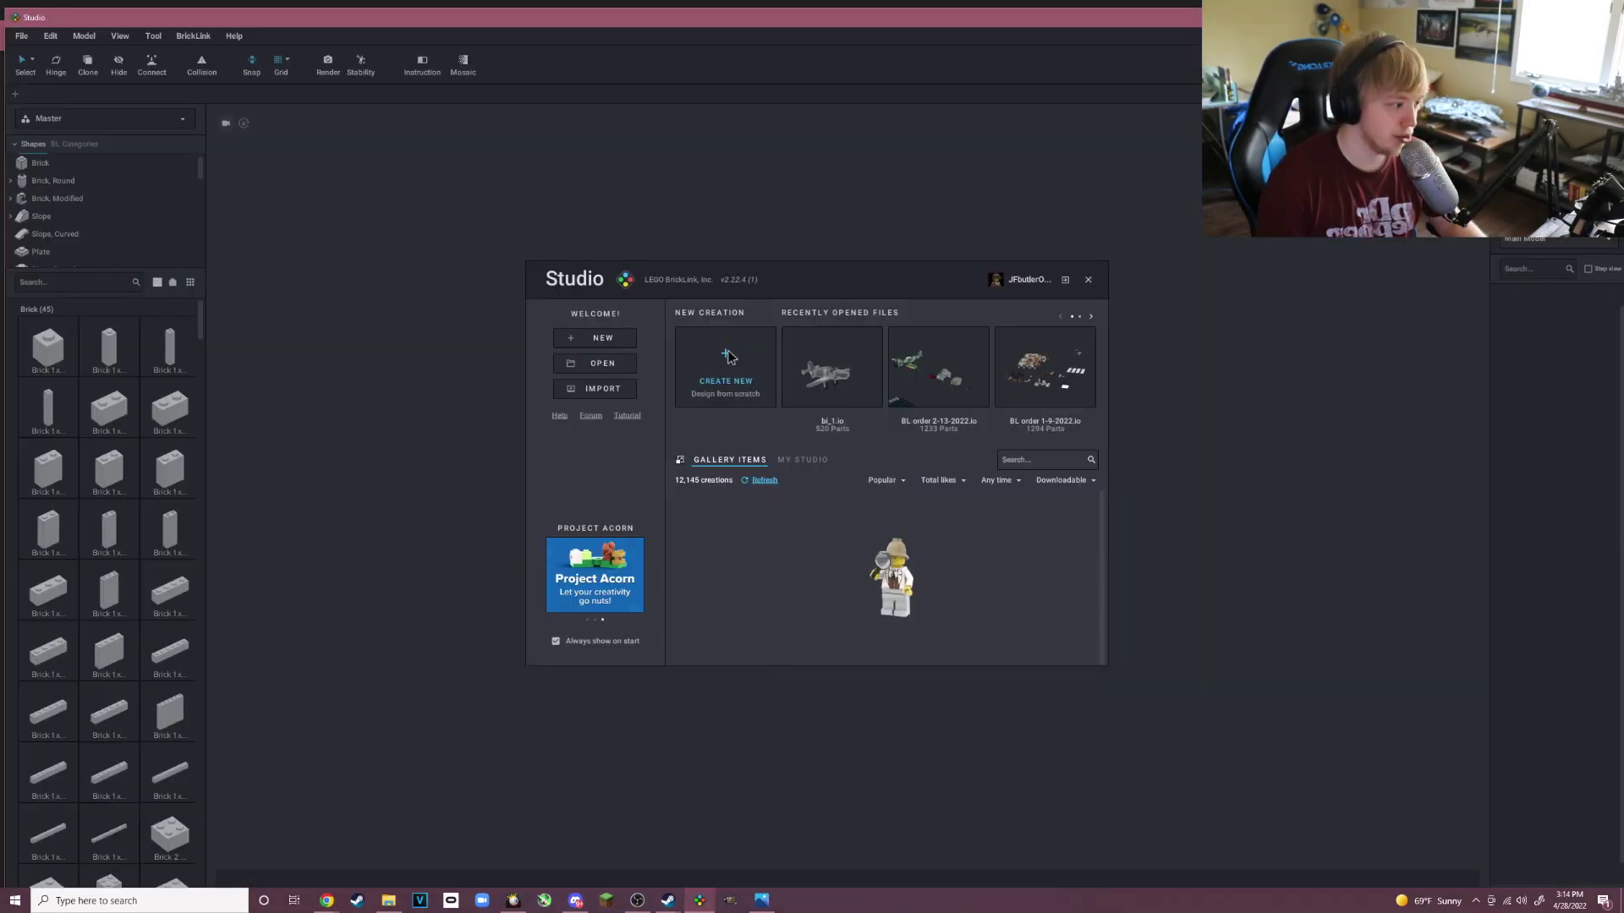
click(724, 374)
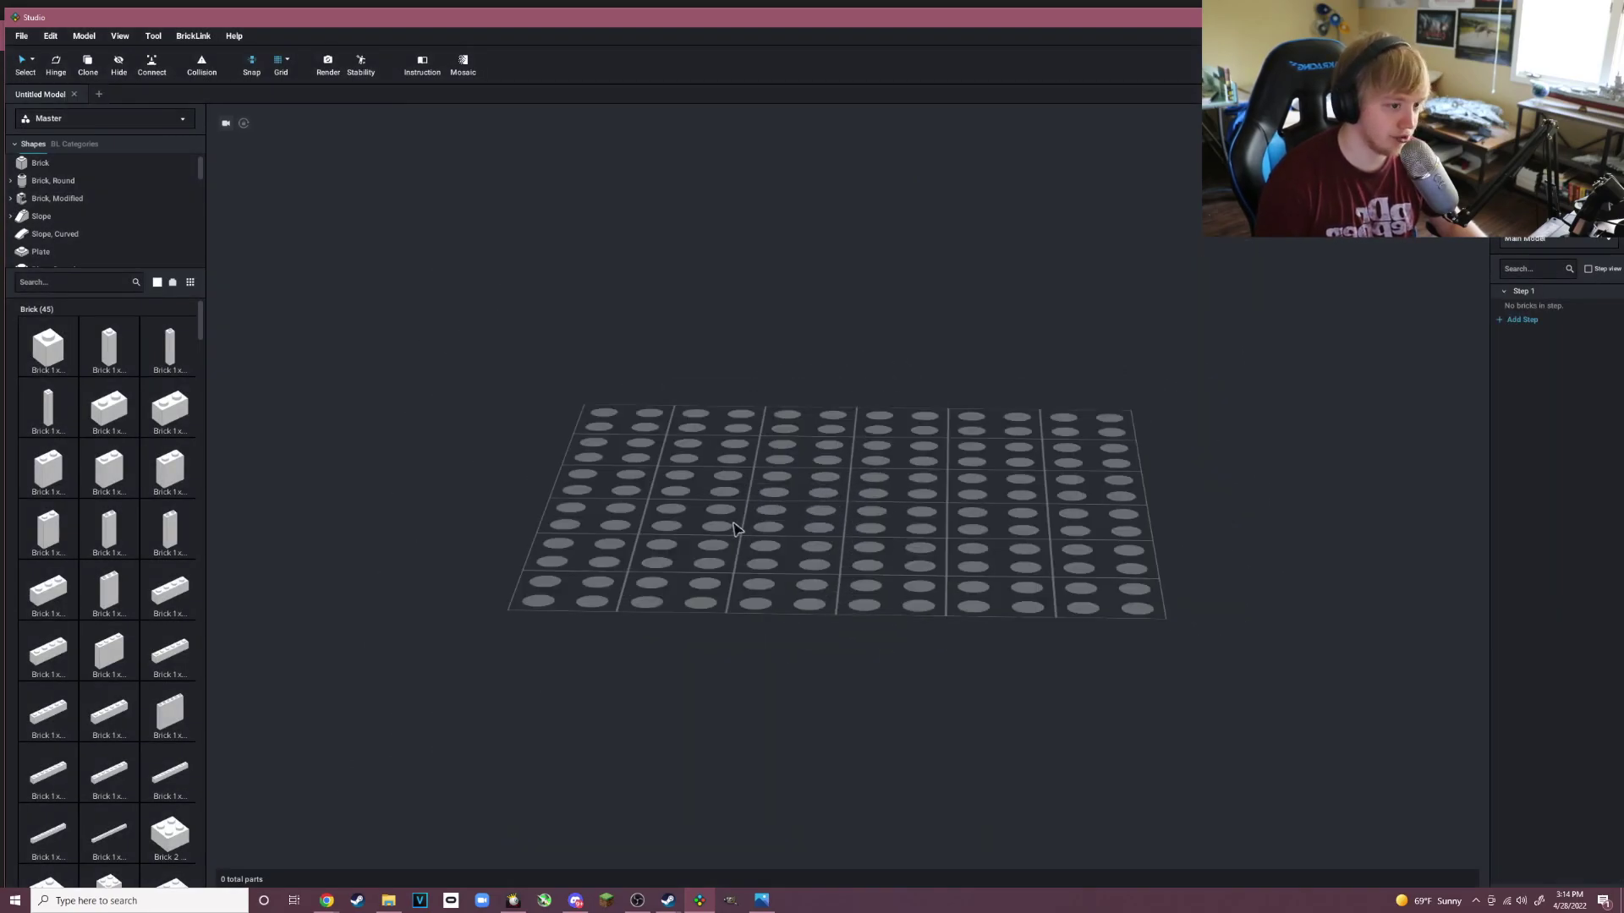
double_click(163, 19)
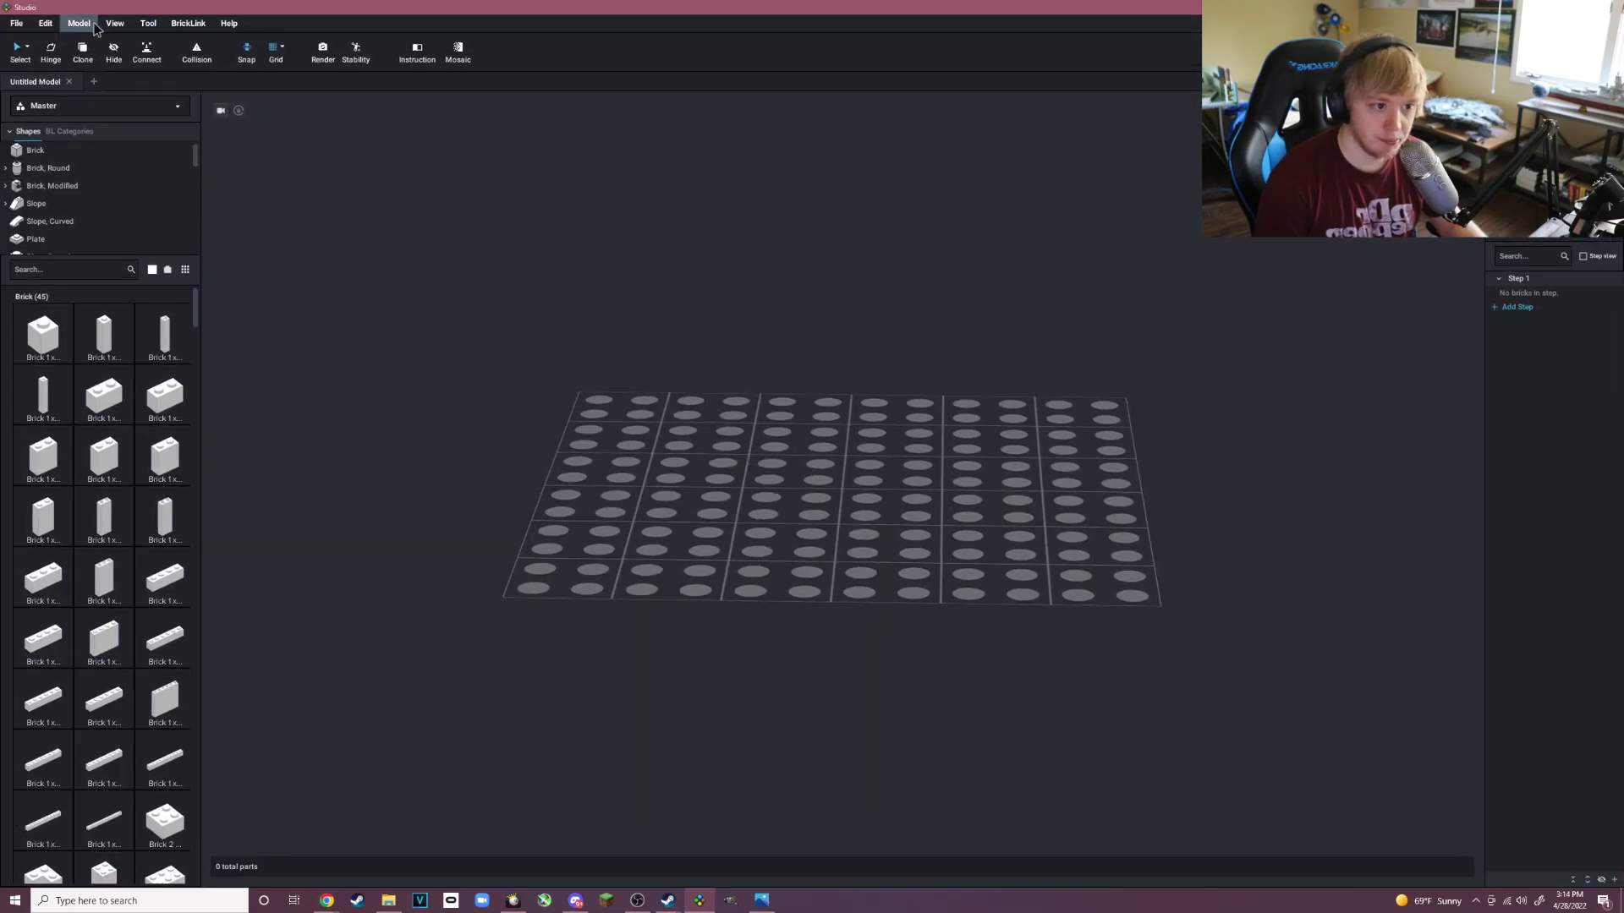
click(96, 28)
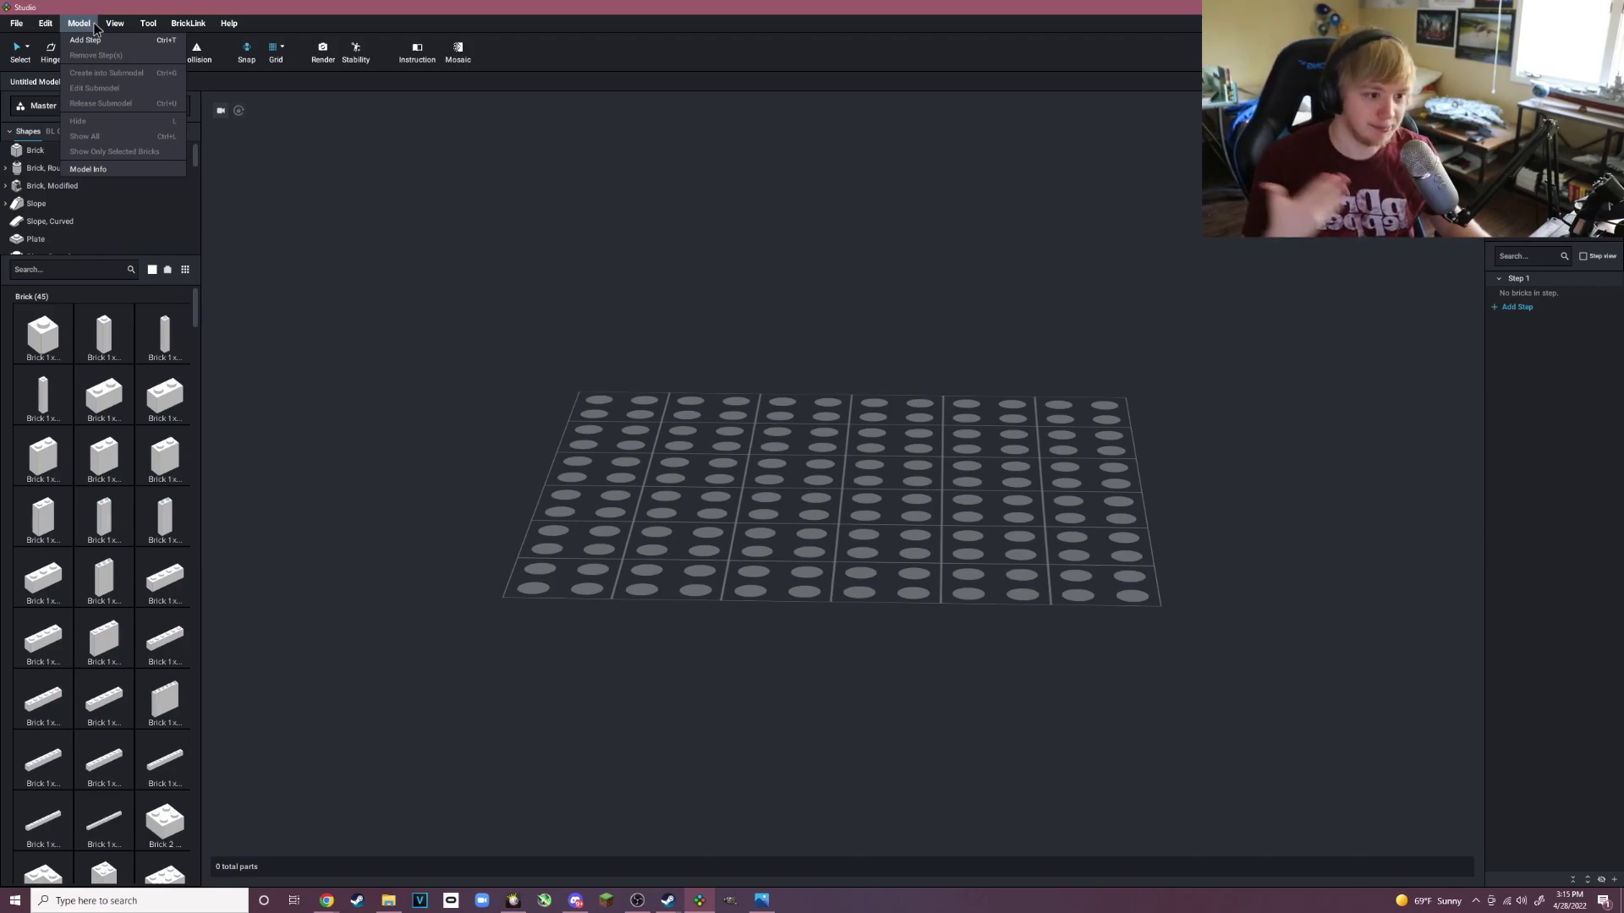
click(85, 40)
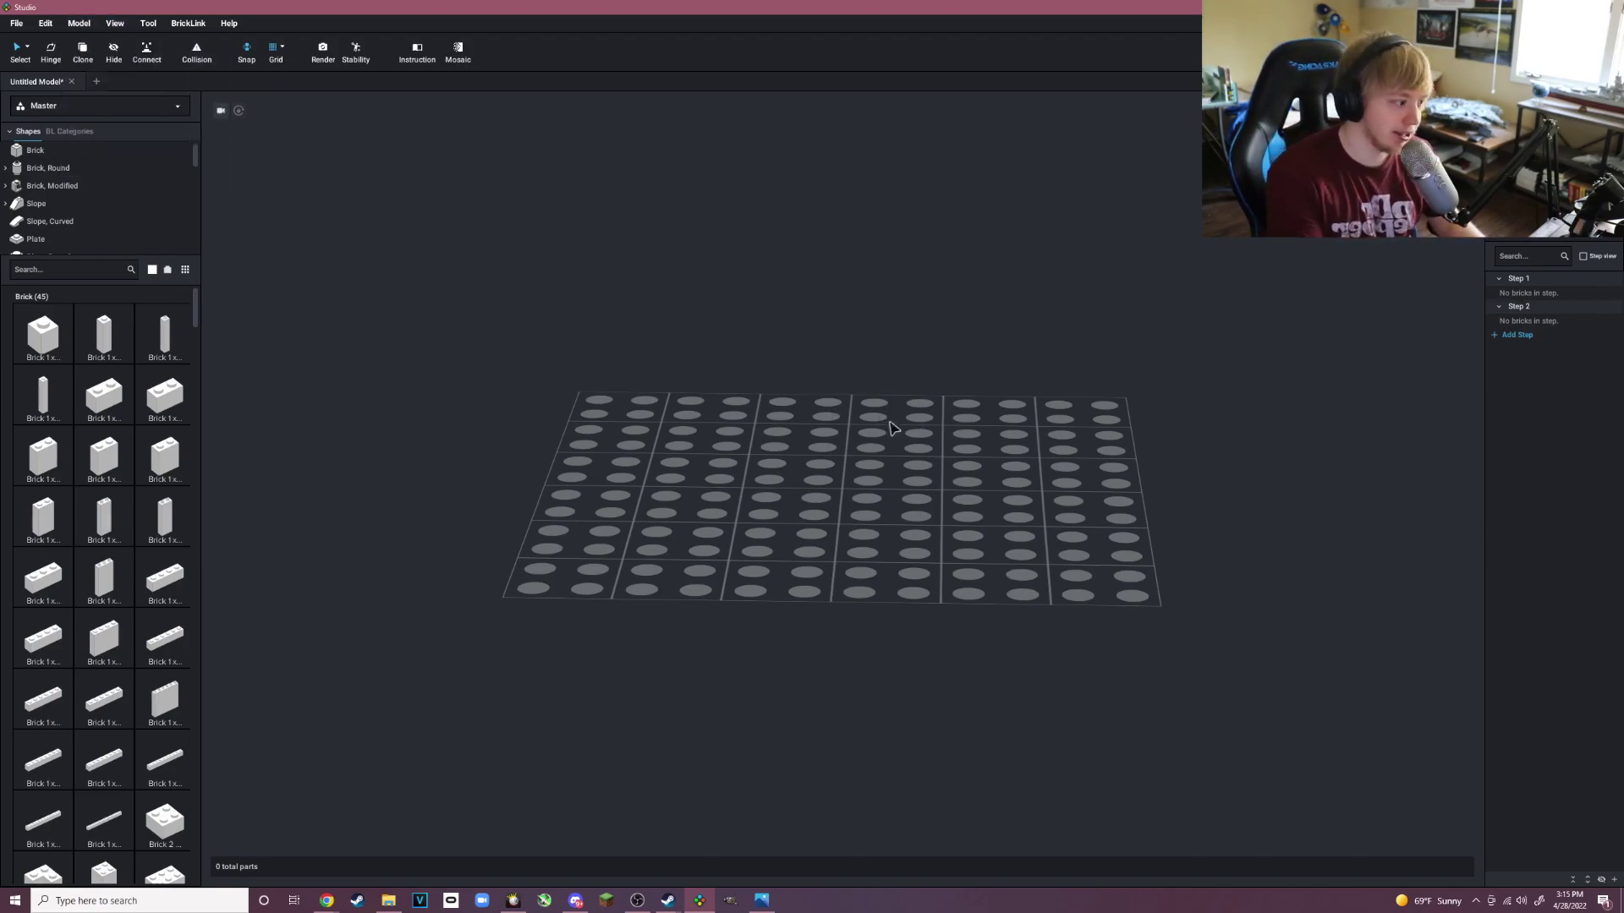
key(ctrl+z)
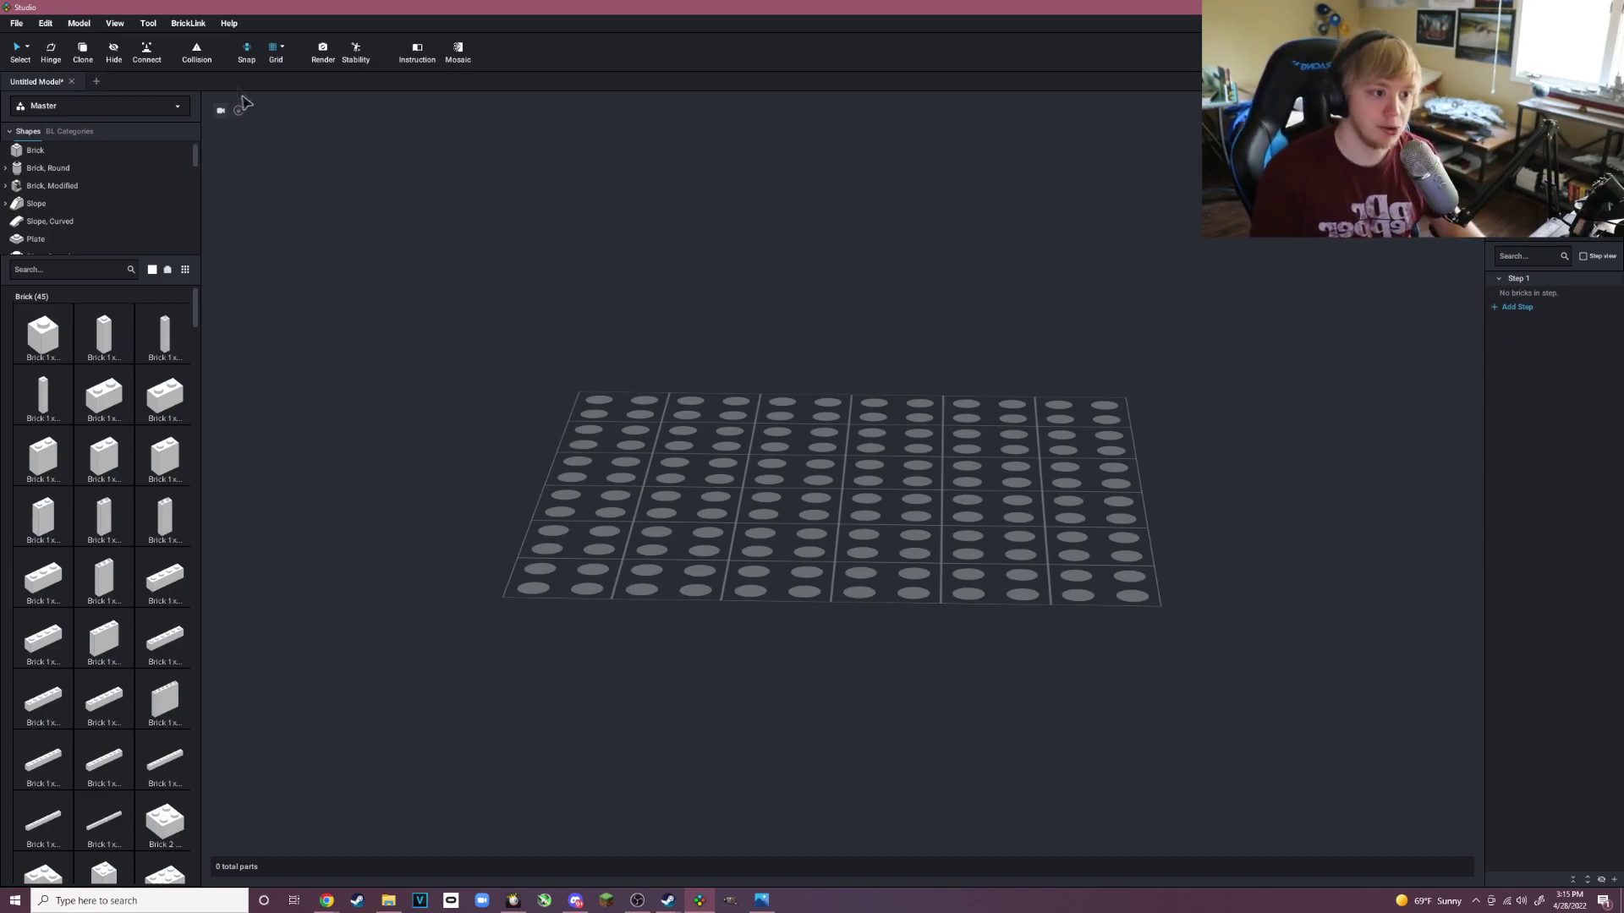
Launch Part Designer from Studio, update it to version 2.22.4_1 and create a new empty part.
click(148, 22)
click(167, 55)
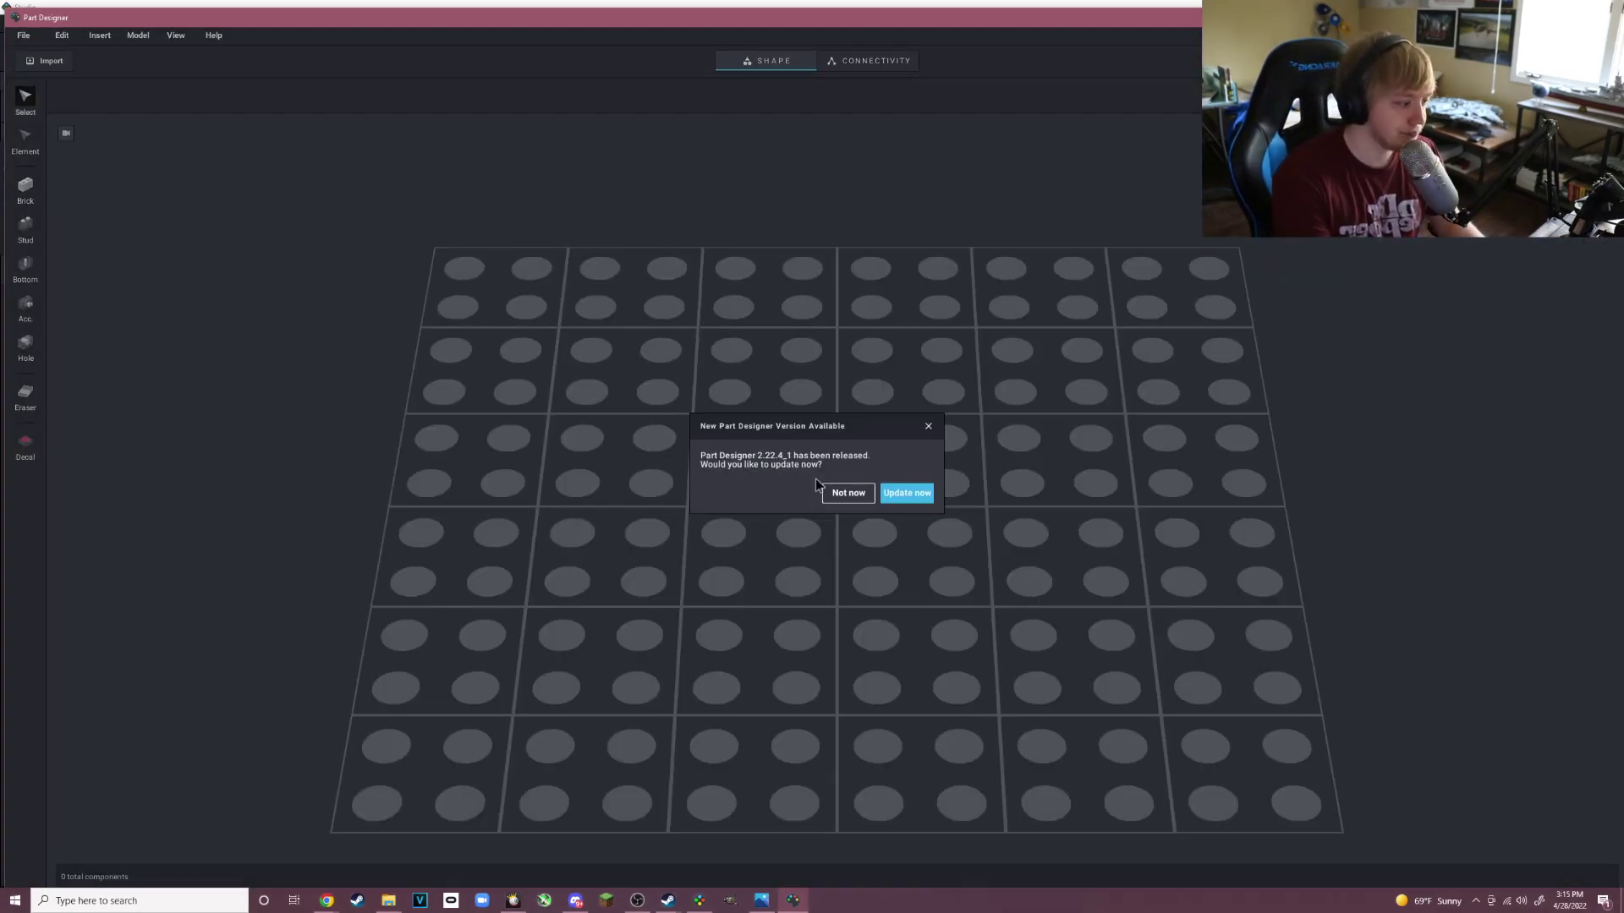
click(908, 494)
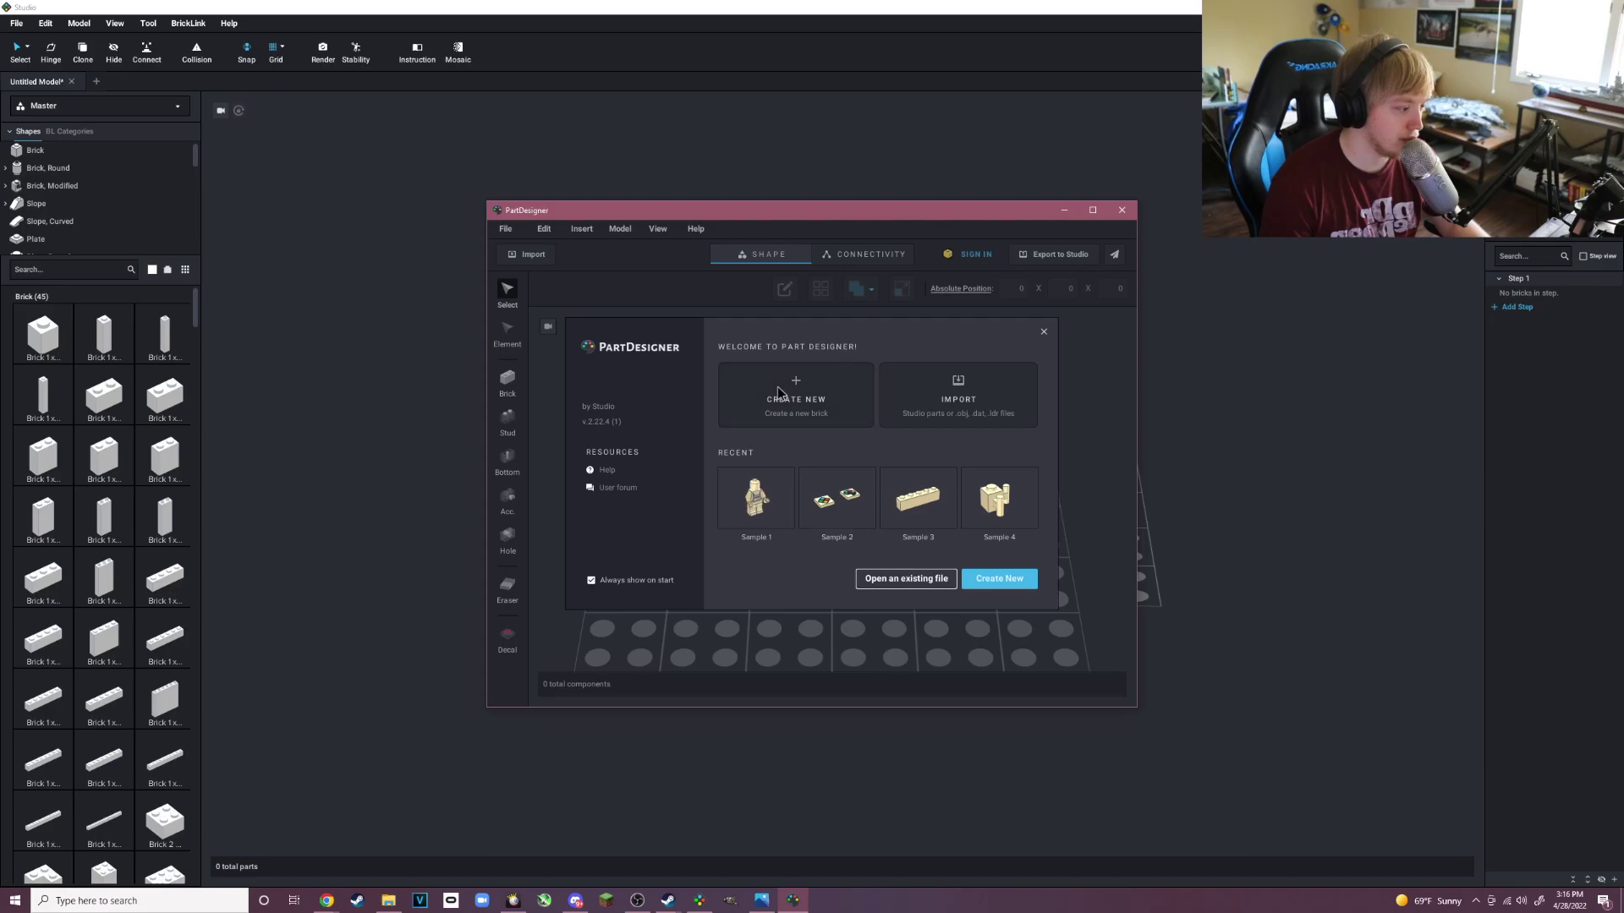
click(778, 391)
click(959, 452)
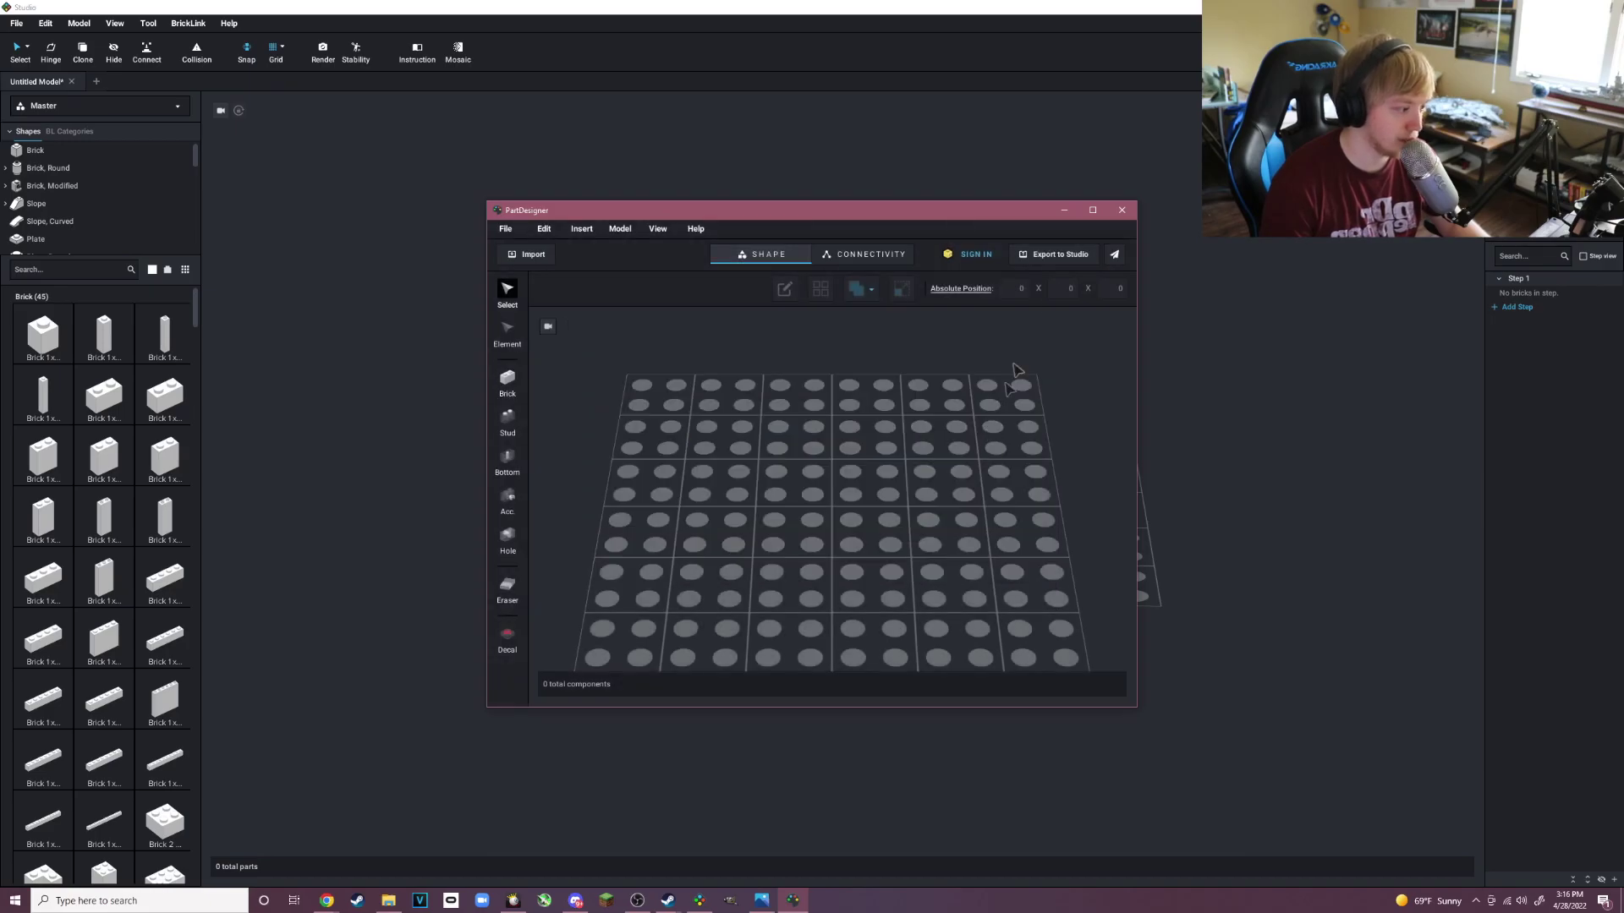
Maximize the Part Designer window around the empty stud grid.
click(1093, 210)
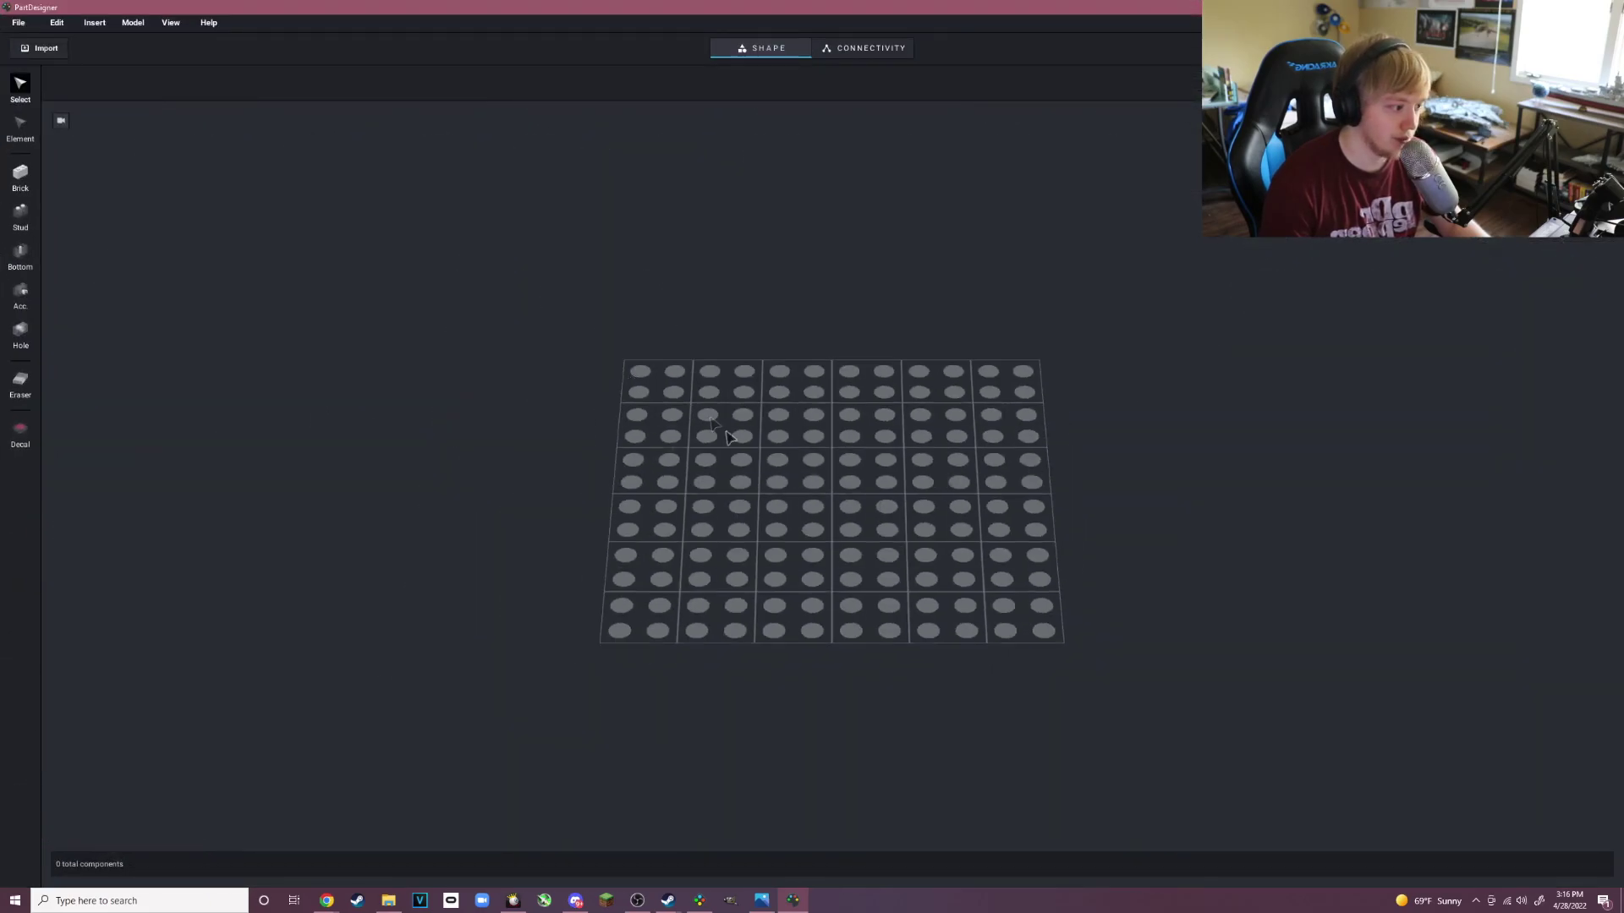
scroll(725, 457, up, 3)
right_drag(725, 495, 786, 535)
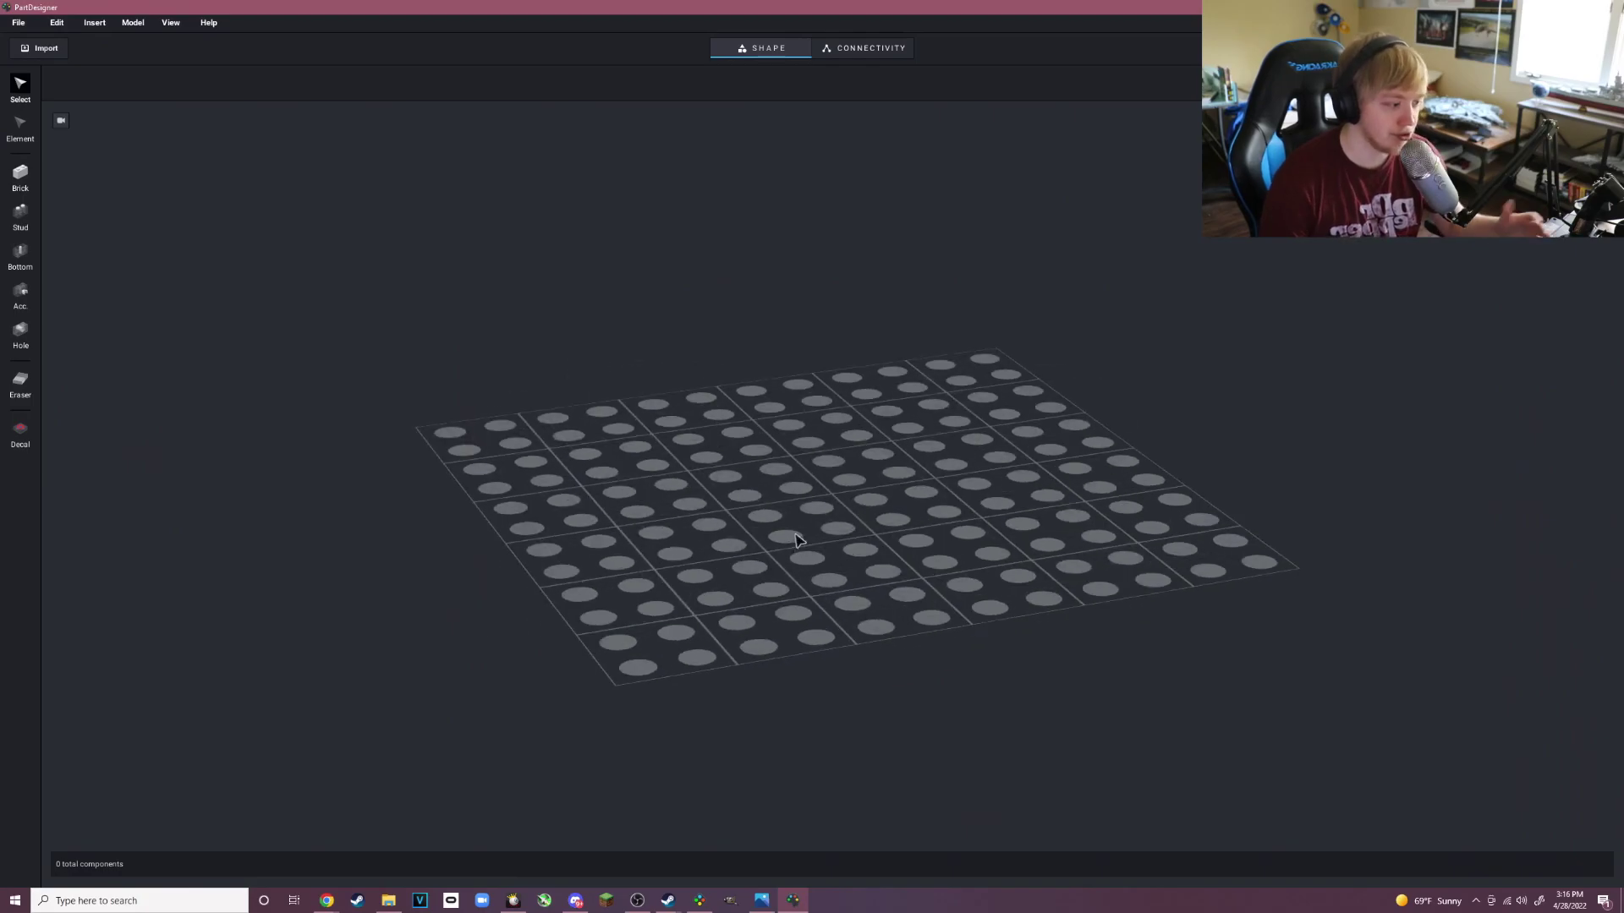
Place a tile with groove near the middle of the grid and select it.
click(33, 181)
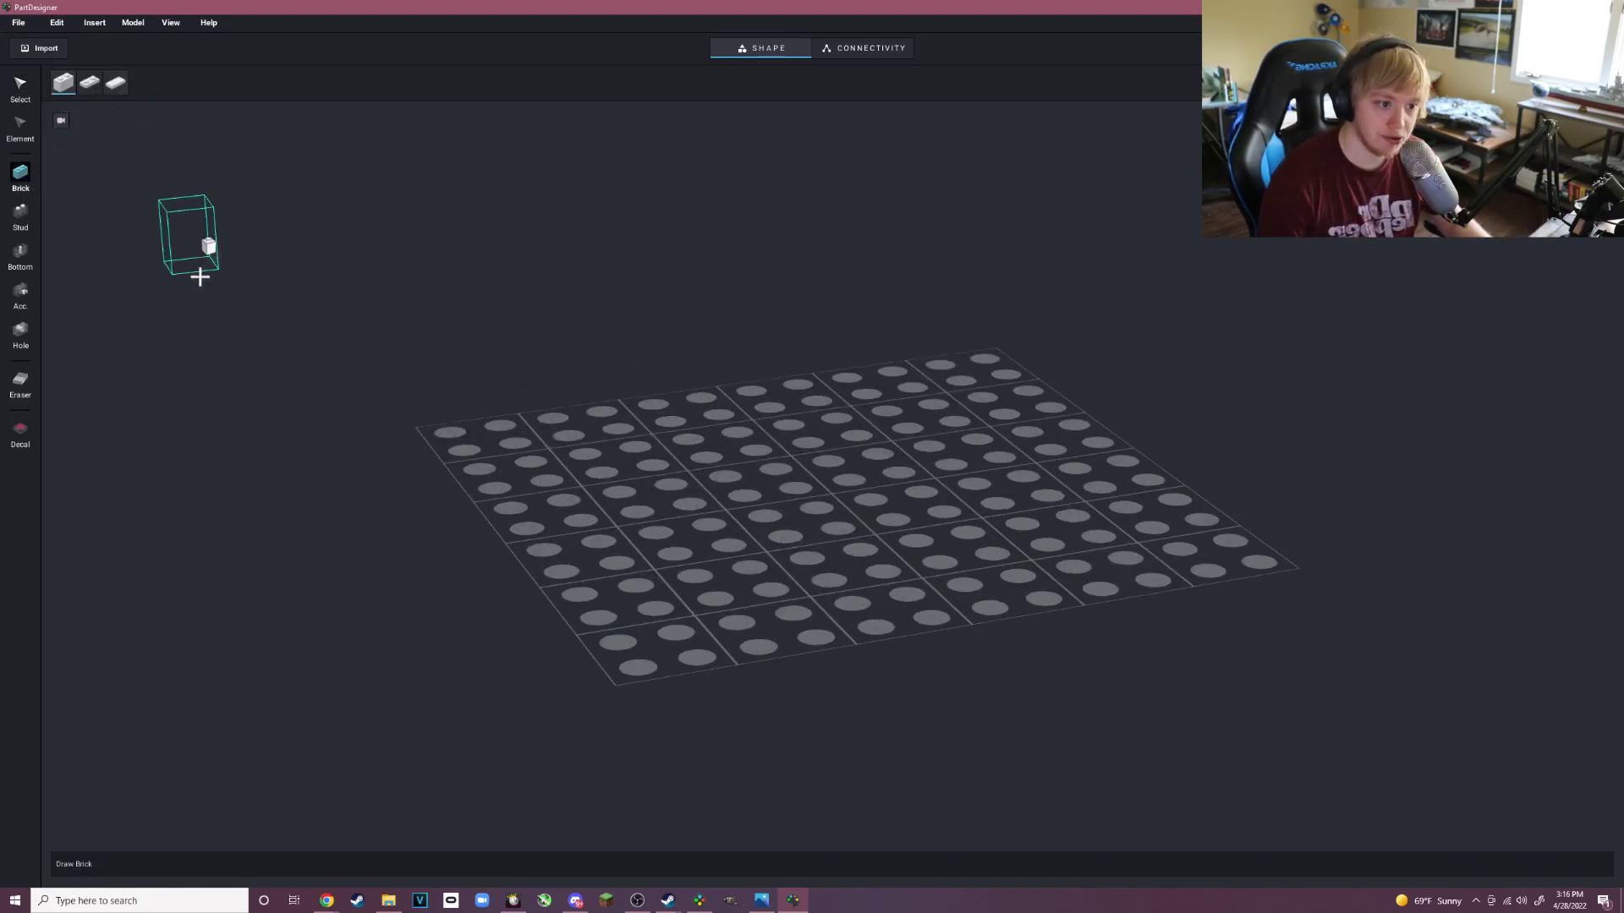
click(118, 83)
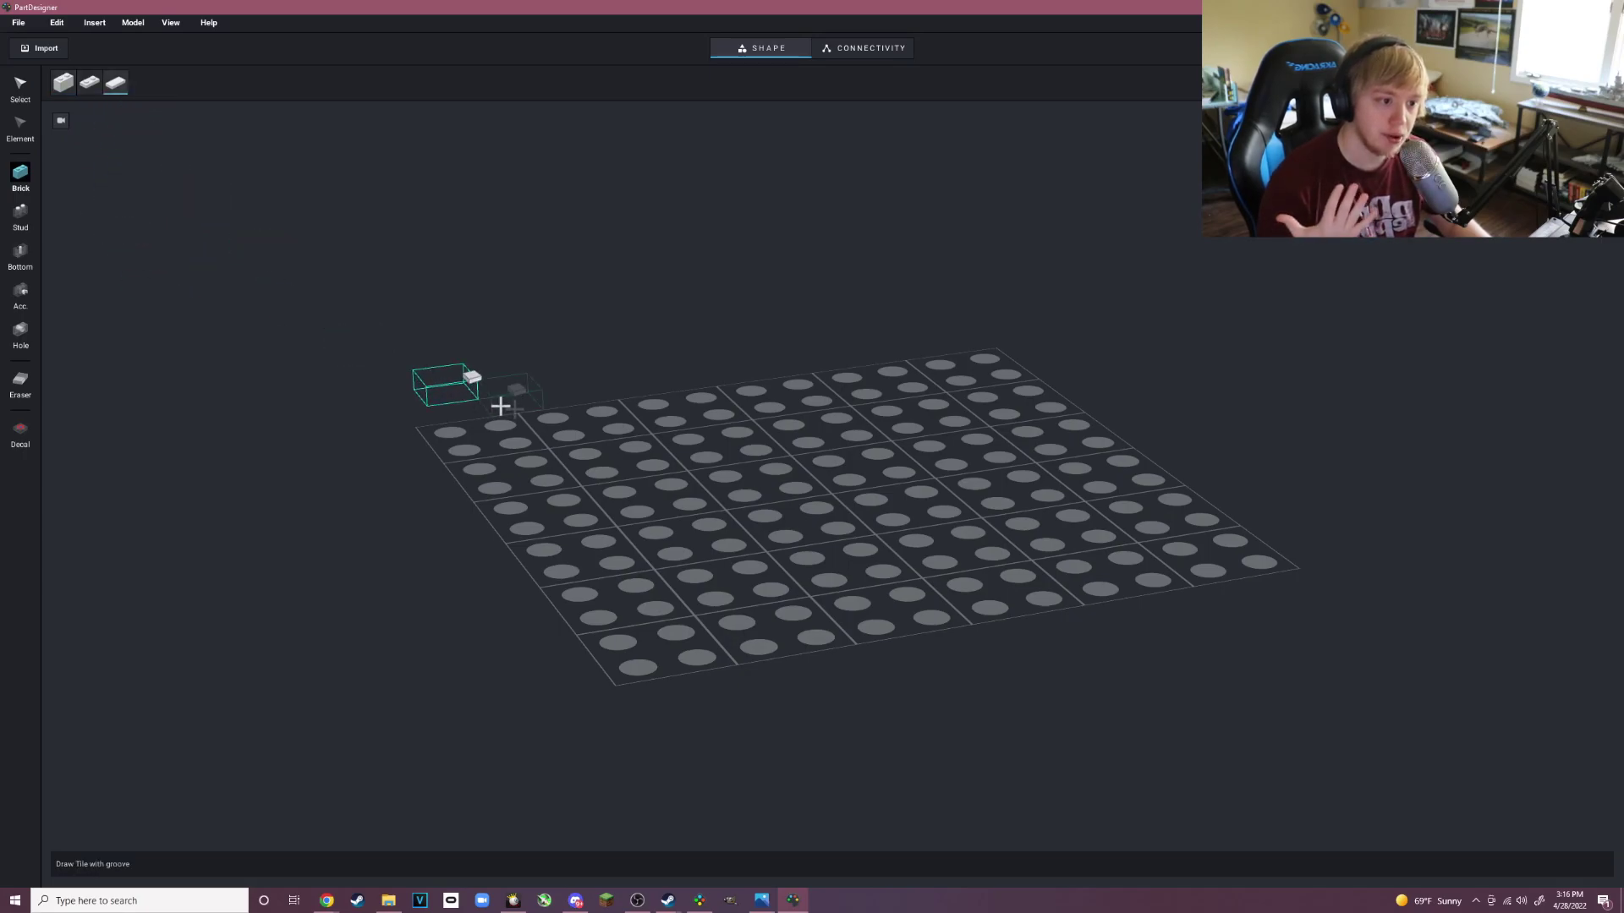
right_drag(835, 445, 811, 439)
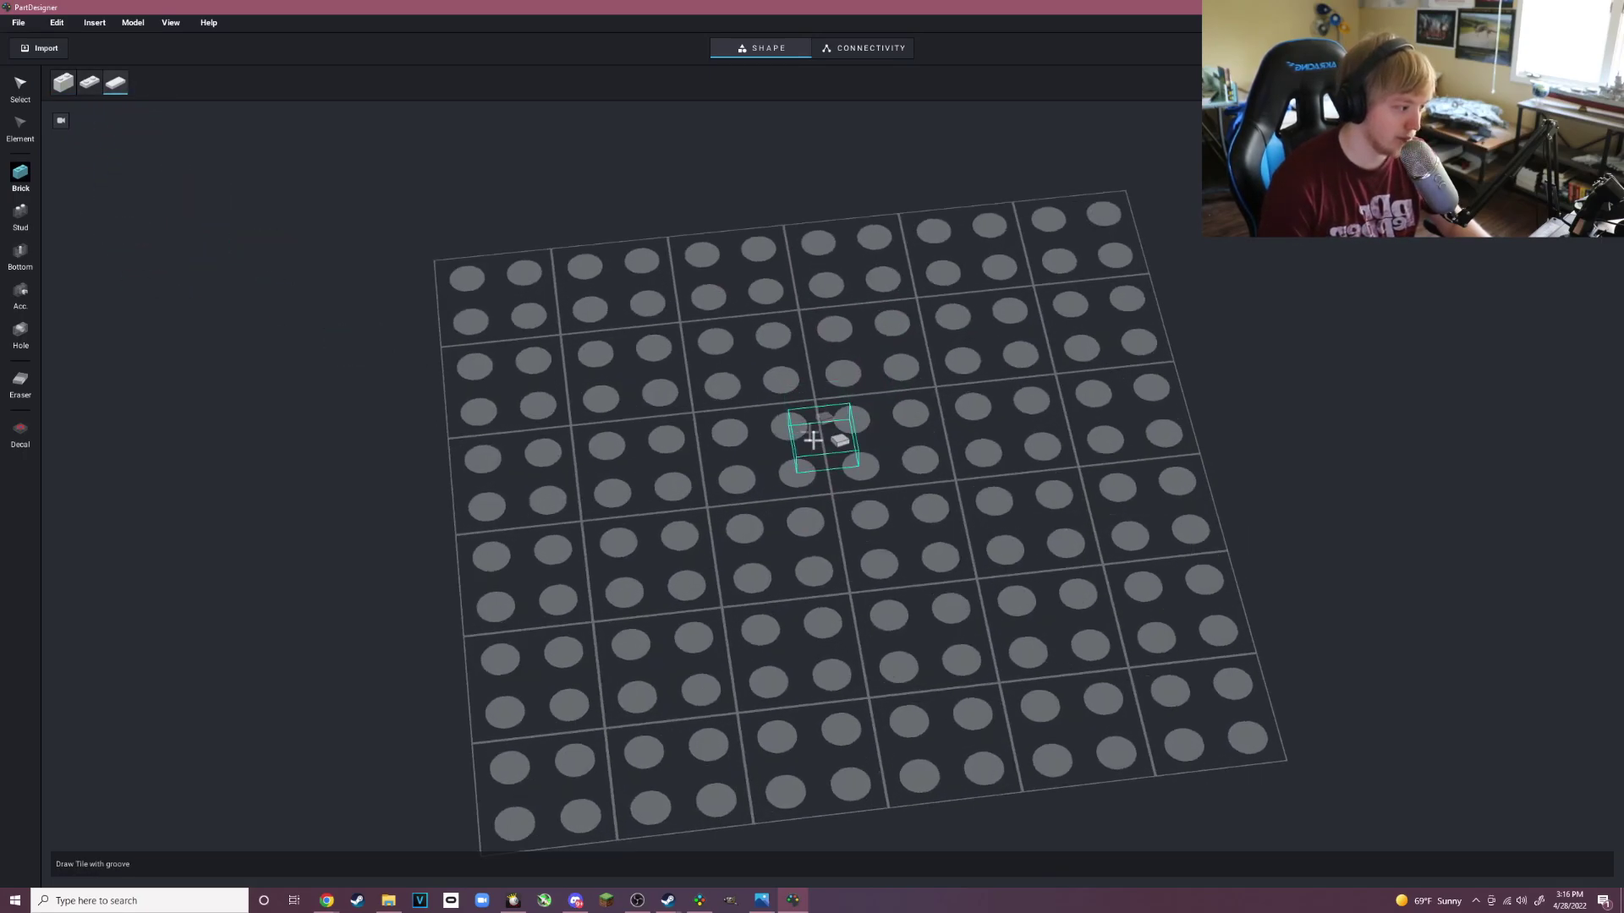
scroll(812, 436, up, 1)
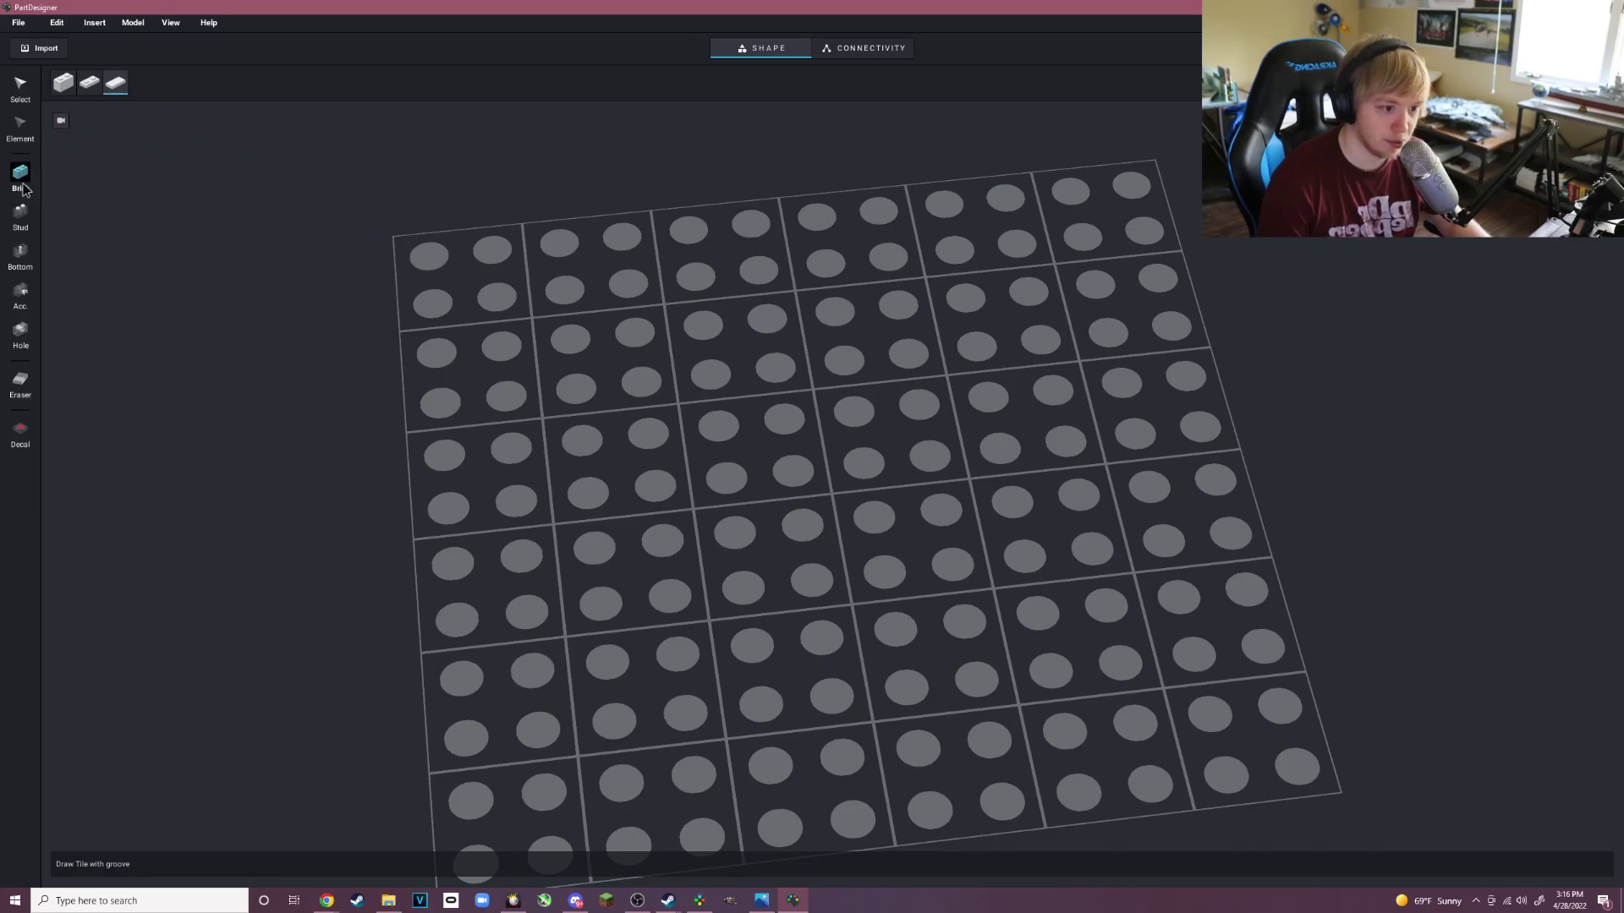
click(858, 404)
scroll(981, 482, up, 5)
scroll(934, 483, down, 4)
right_drag(934, 483, 848, 576)
scroll(1019, 612, up, 5)
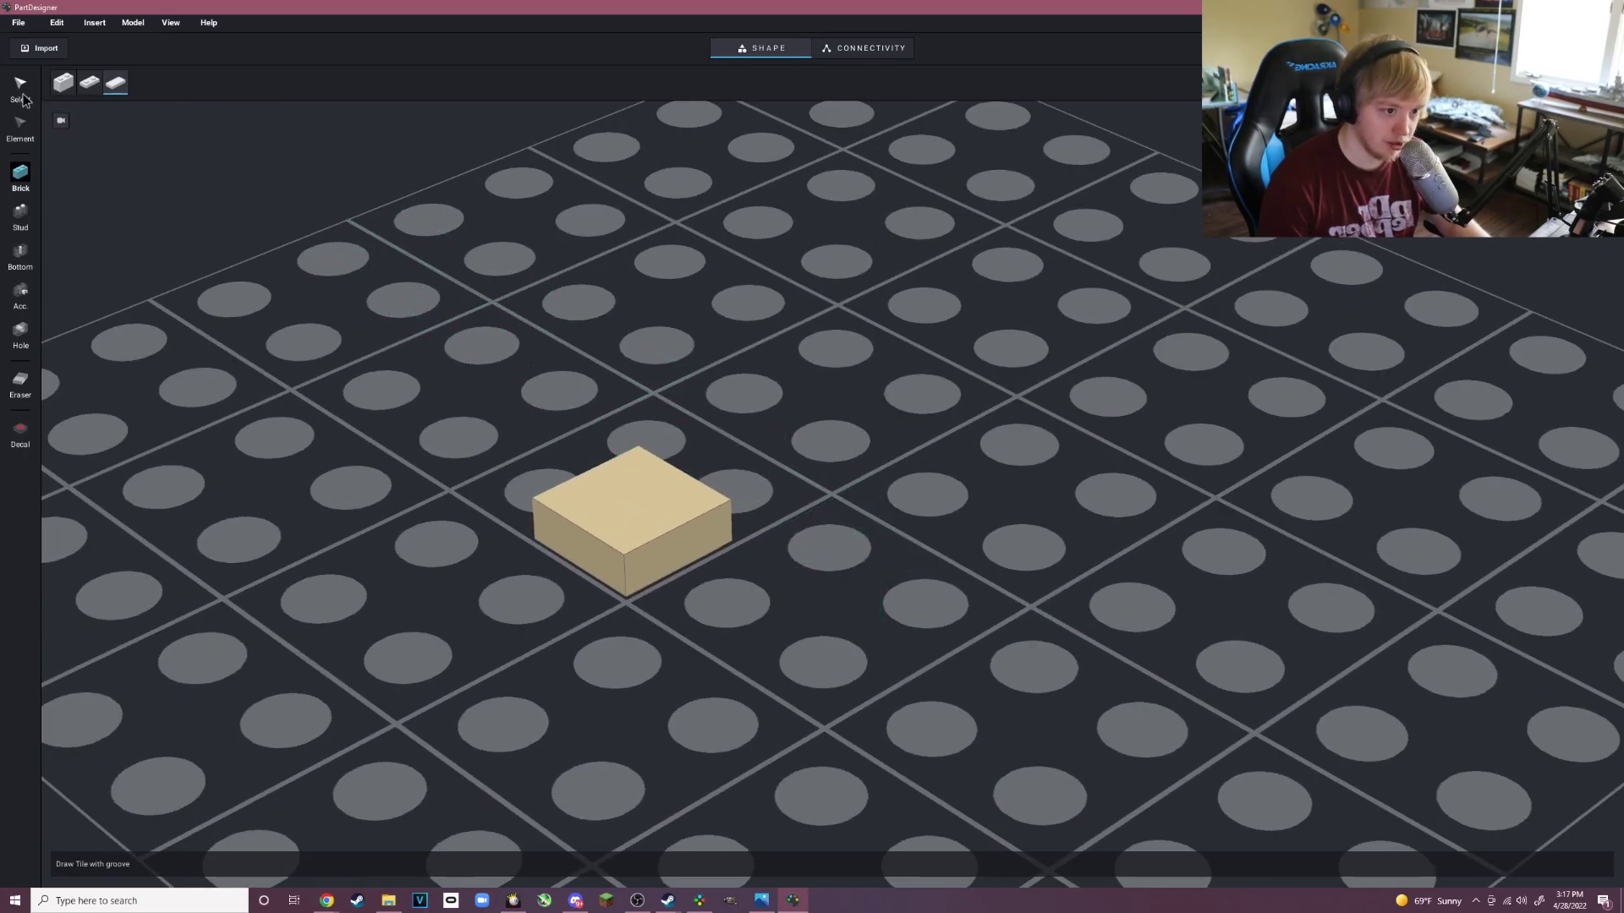
click(20, 86)
click(609, 516)
scroll(894, 489, down, 5)
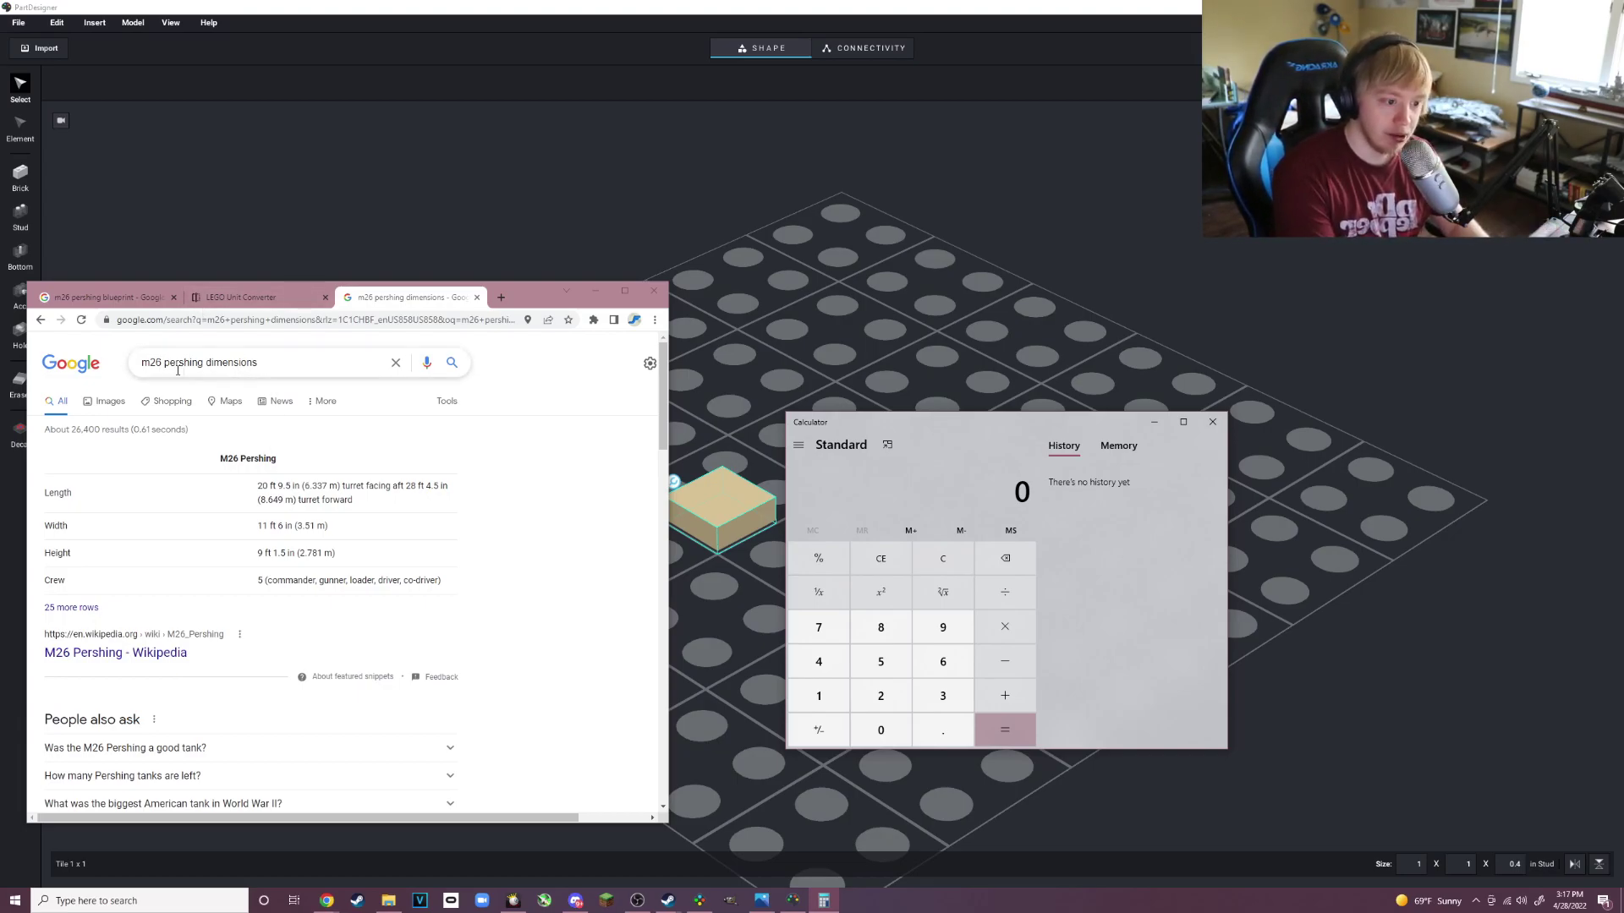
Review the M26 Pershing dimensions in the browser and set the LEGO Unit Converter scale to 1:35.
scroll(244, 433, down, 1)
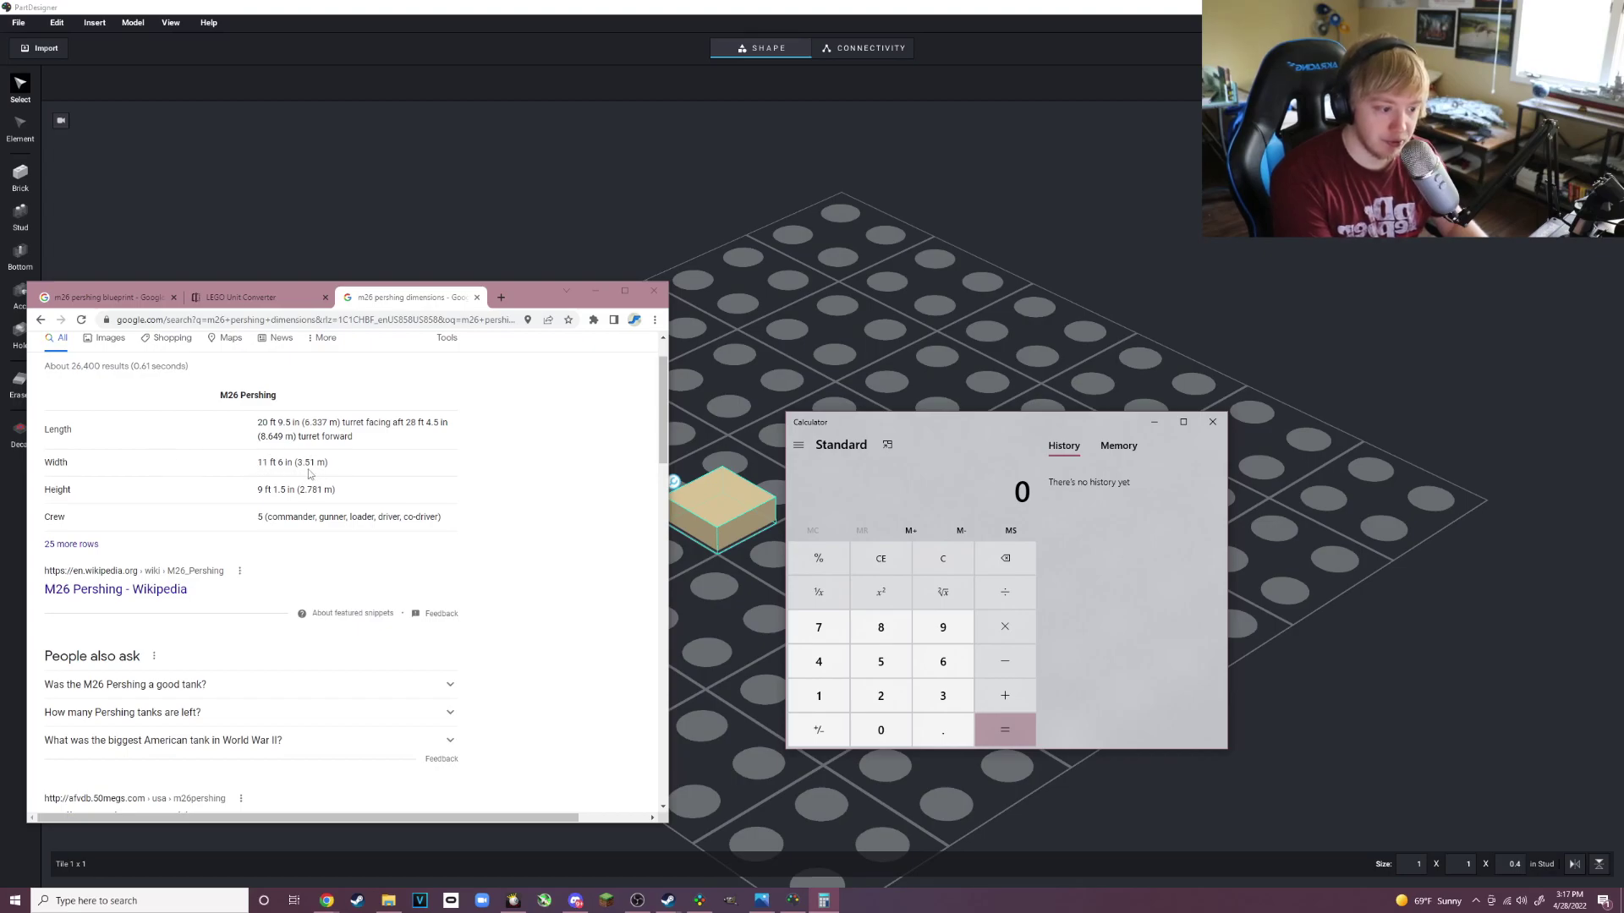
click(245, 297)
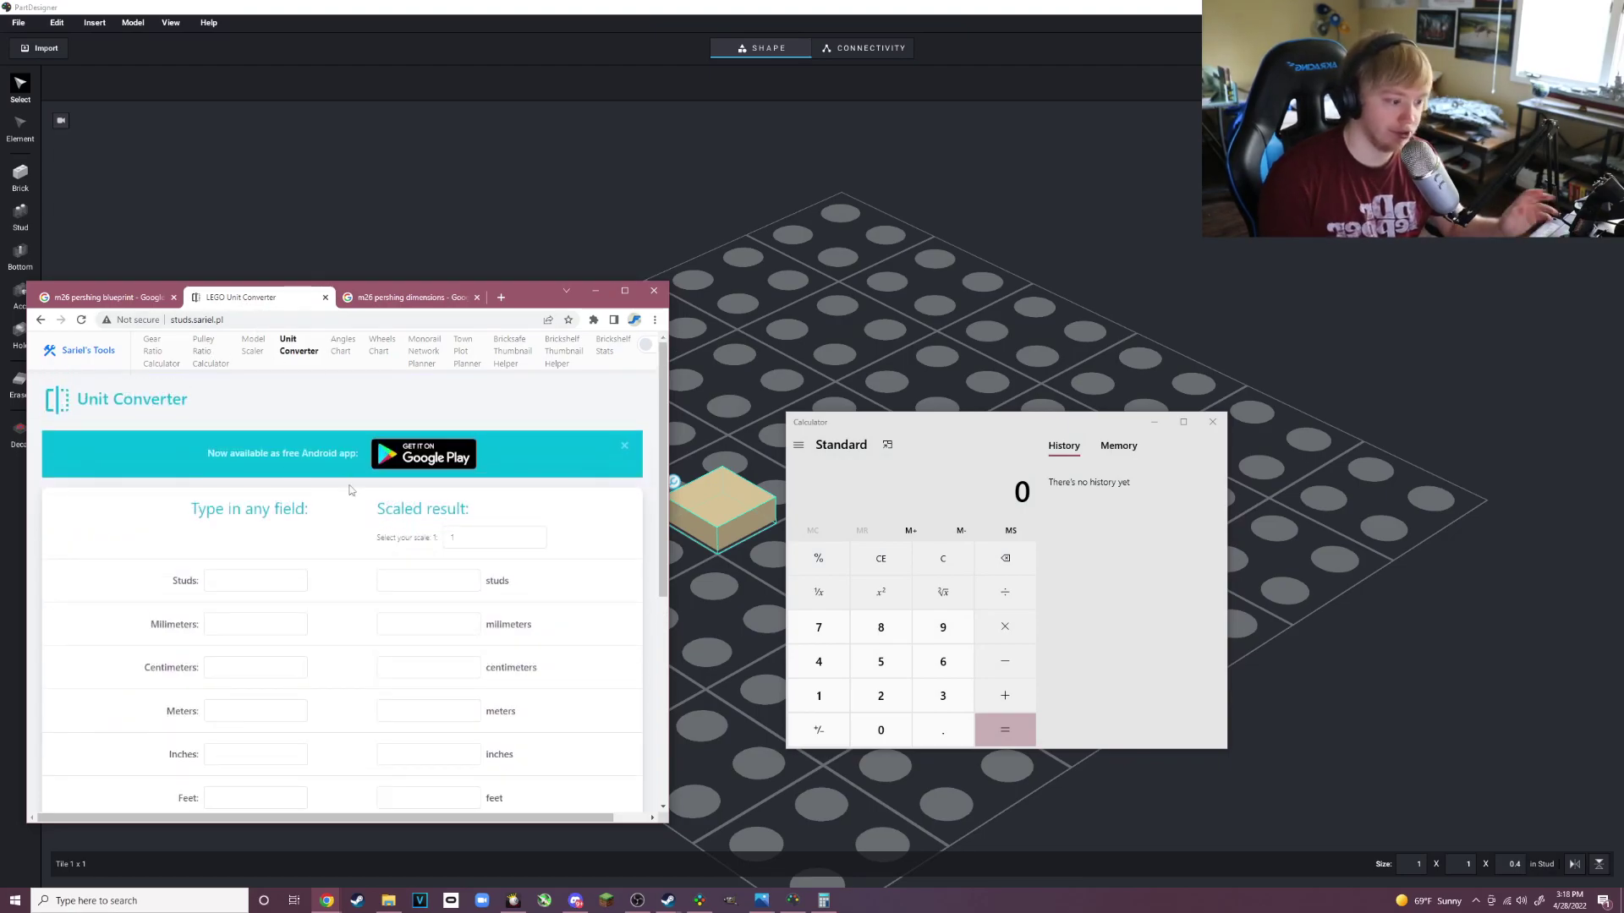
click(473, 544)
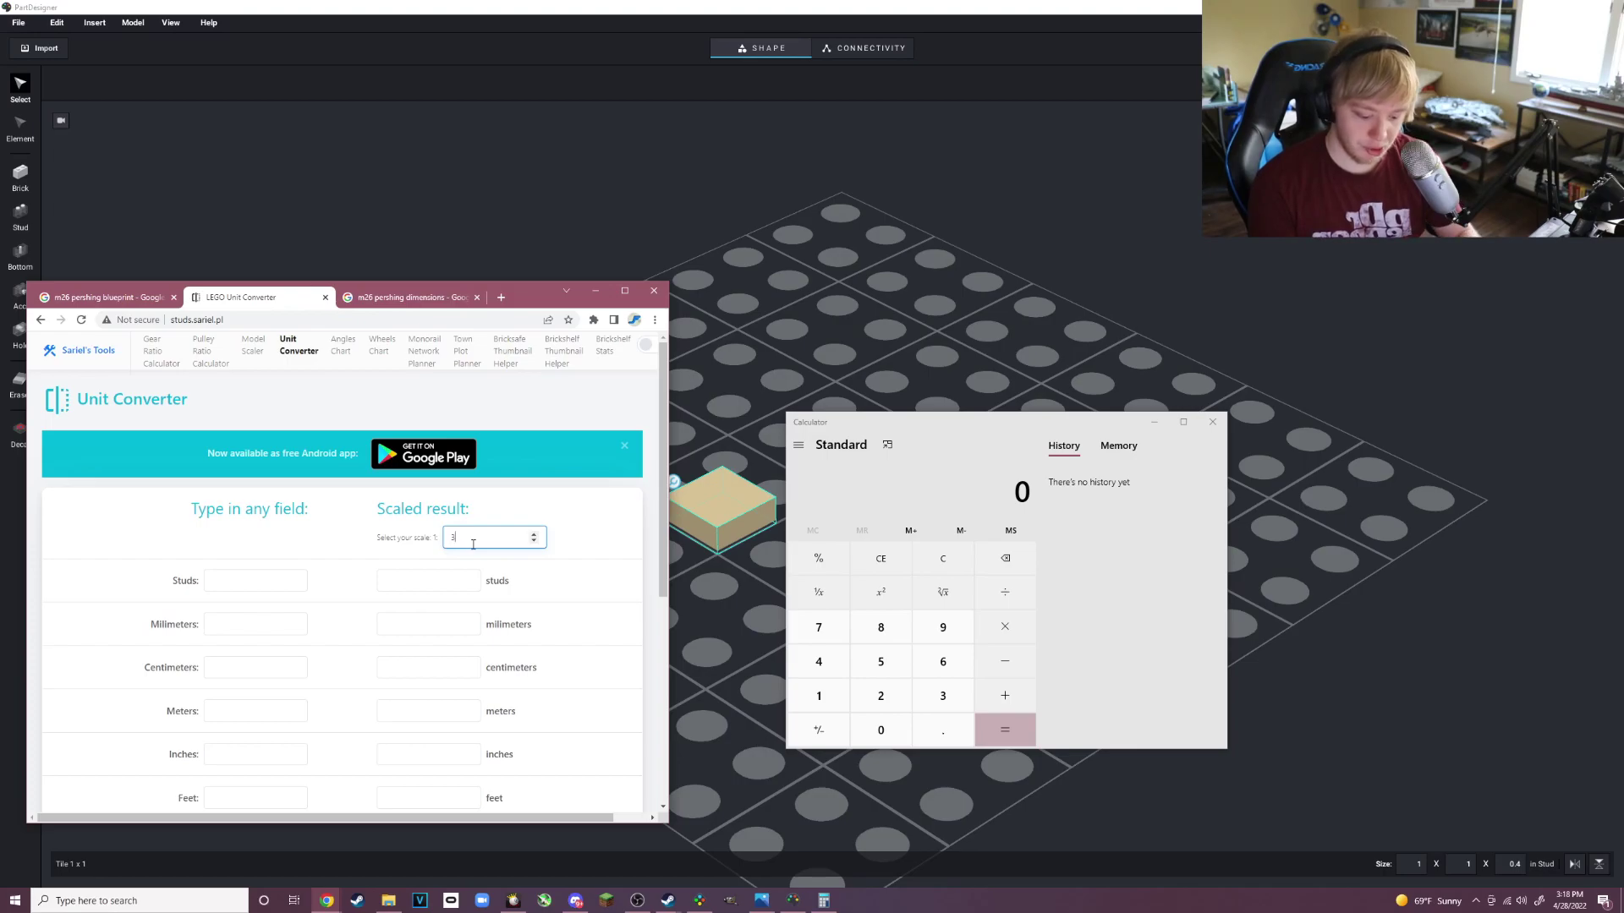
text(35)
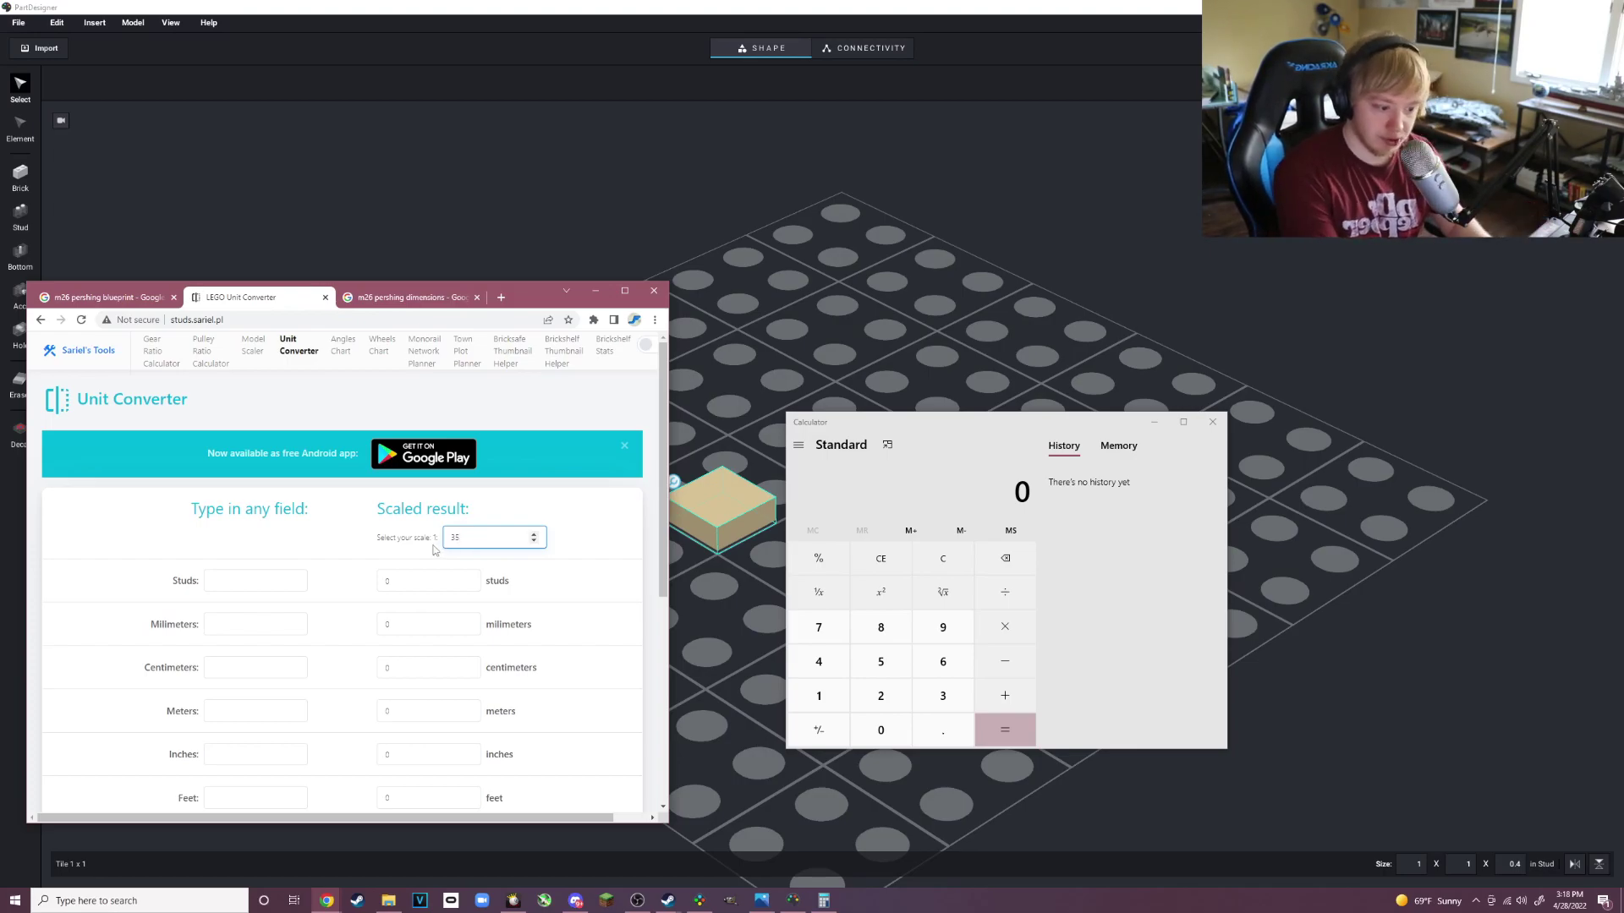
scroll(398, 527, down, 2)
scroll(457, 463, up, 1)
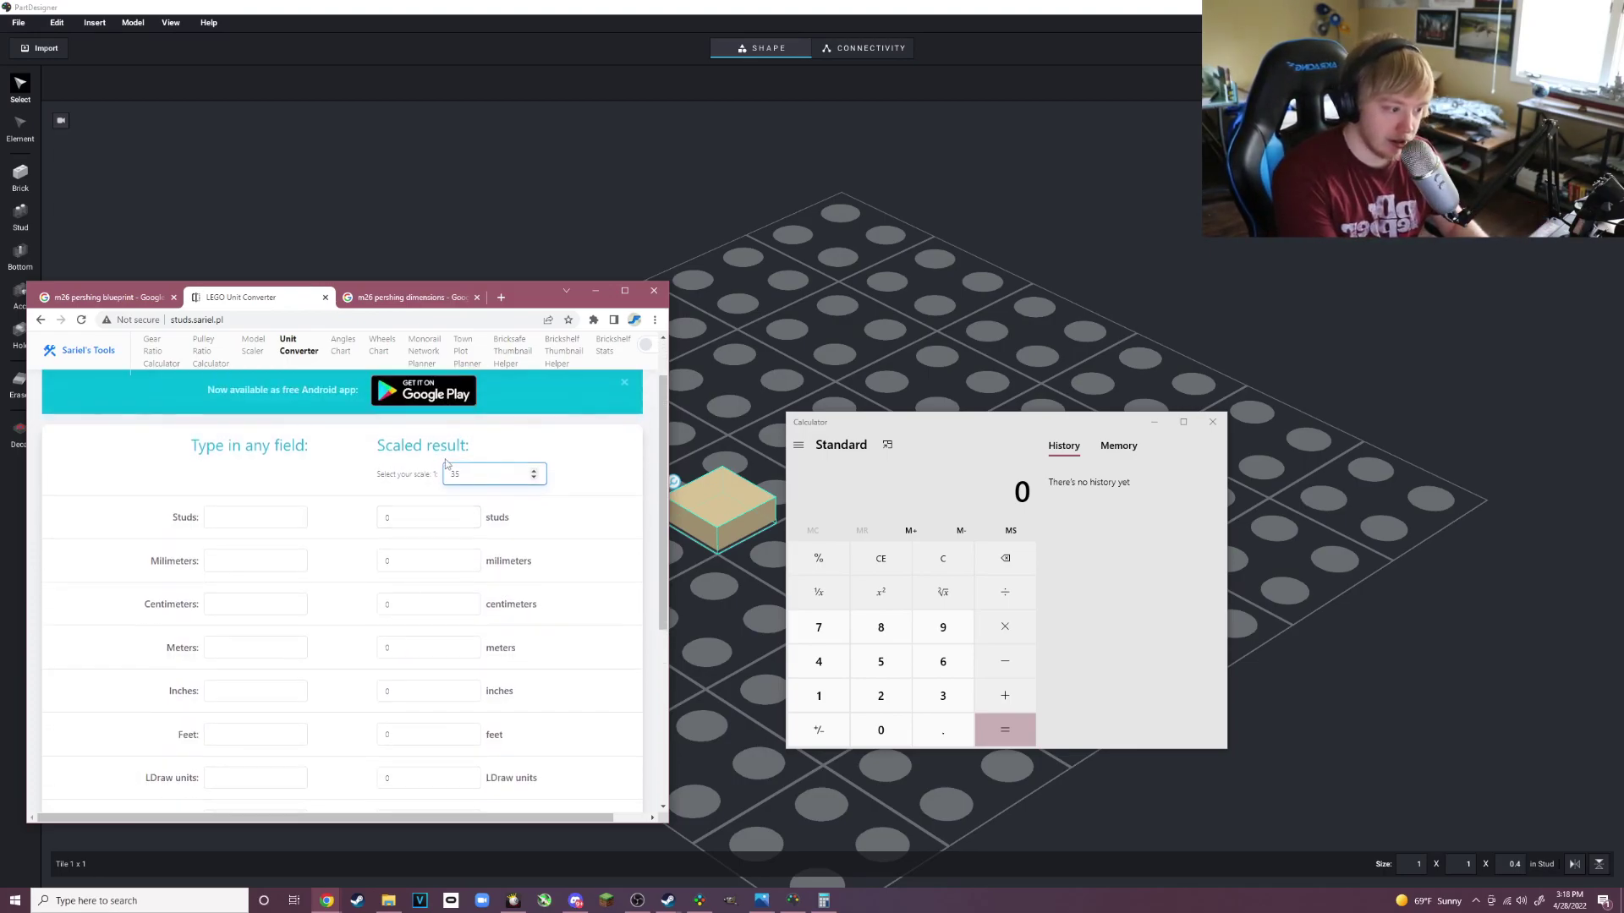
scroll(257, 475, down, 3)
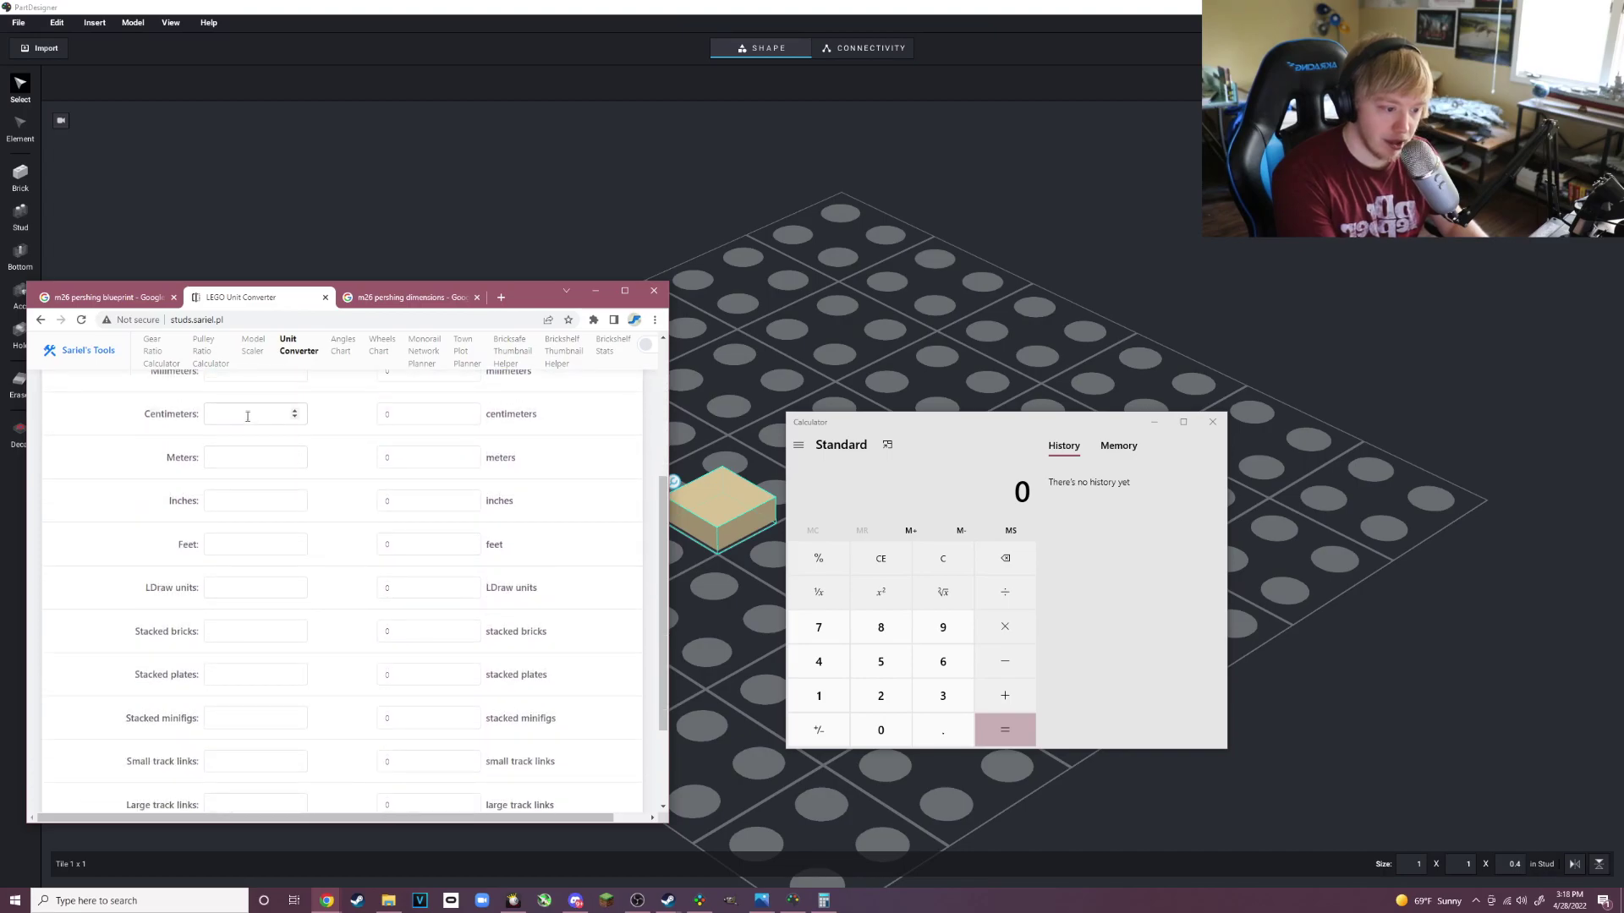
Recheck the tank's real dimensions and convert its 3.51 meter width to scaled studs in the LEGO Unit Converter.
click(404, 297)
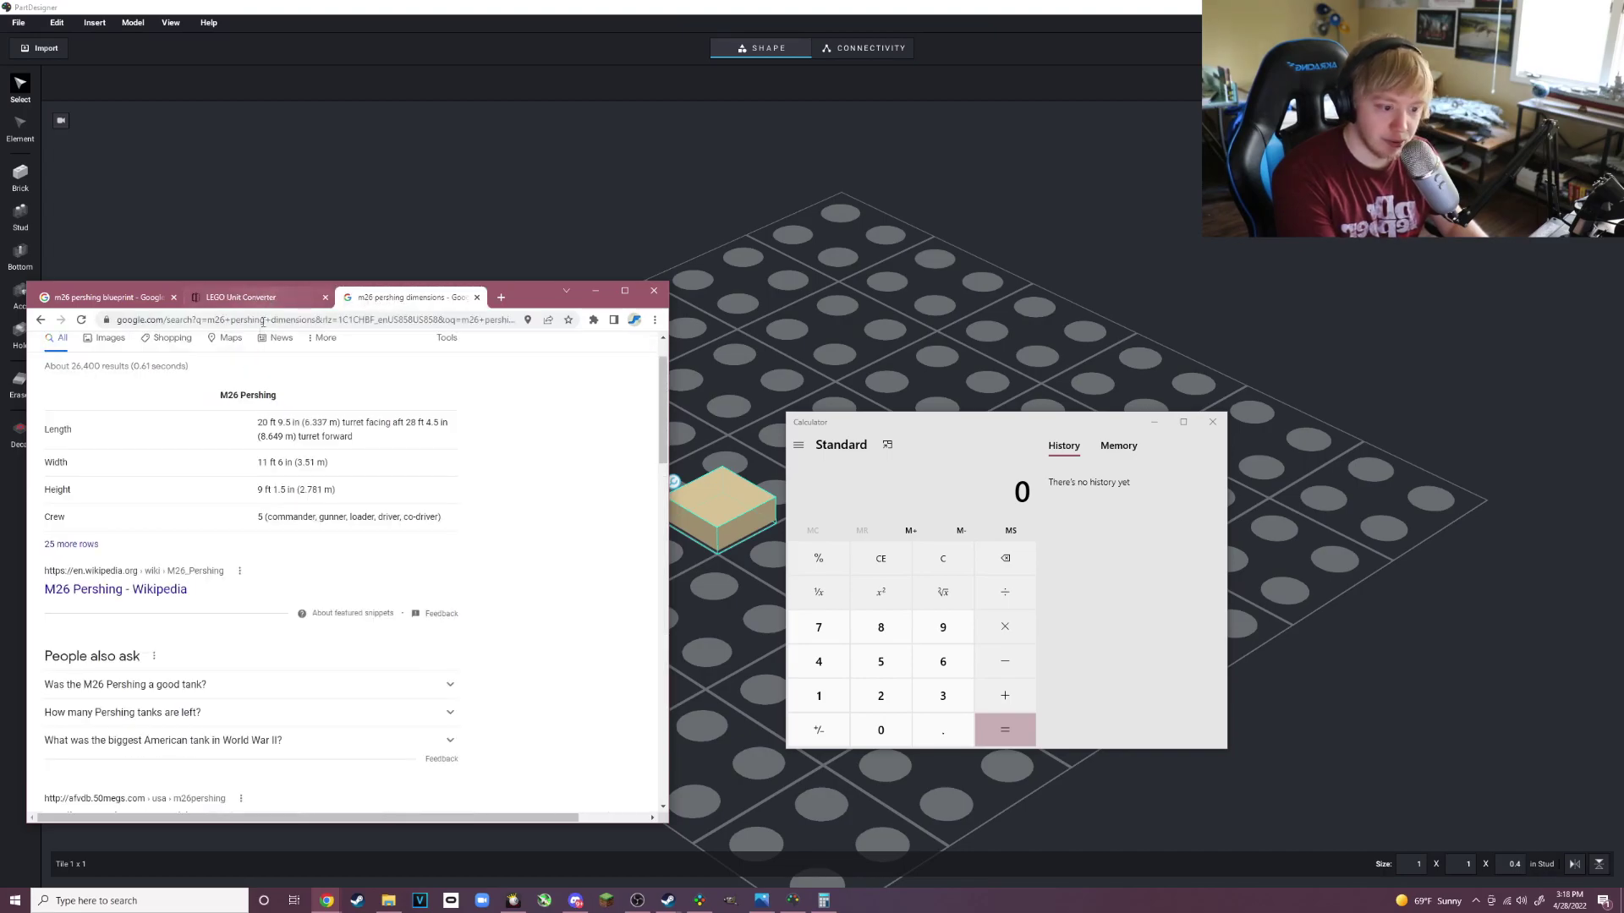
click(258, 297)
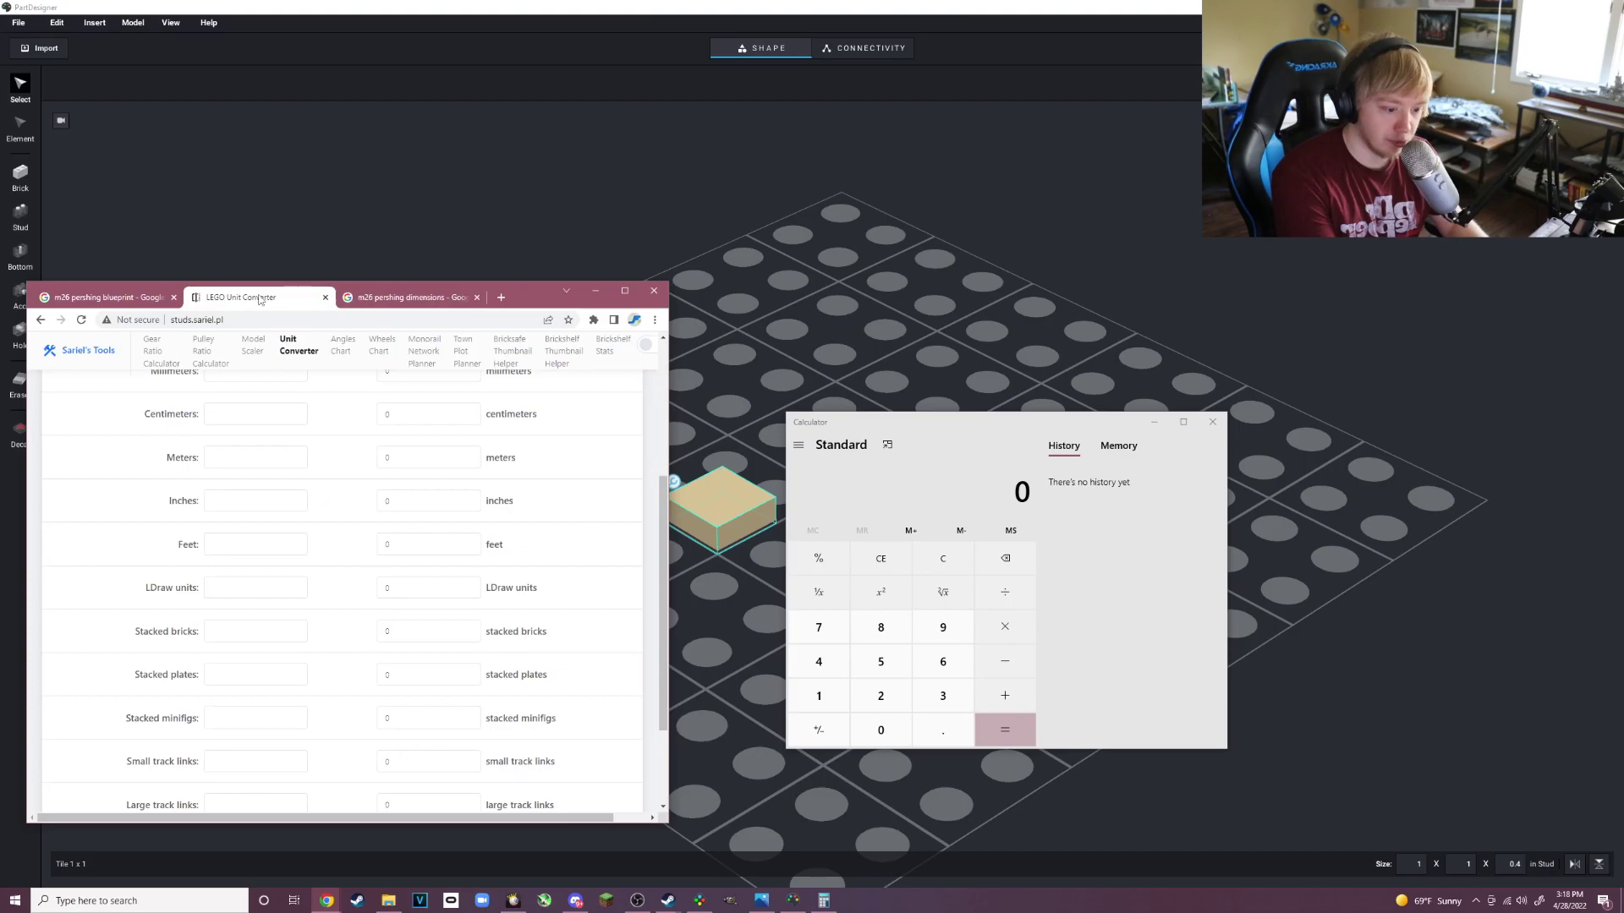
scroll(226, 548, down, 2)
scroll(233, 541, up, 3)
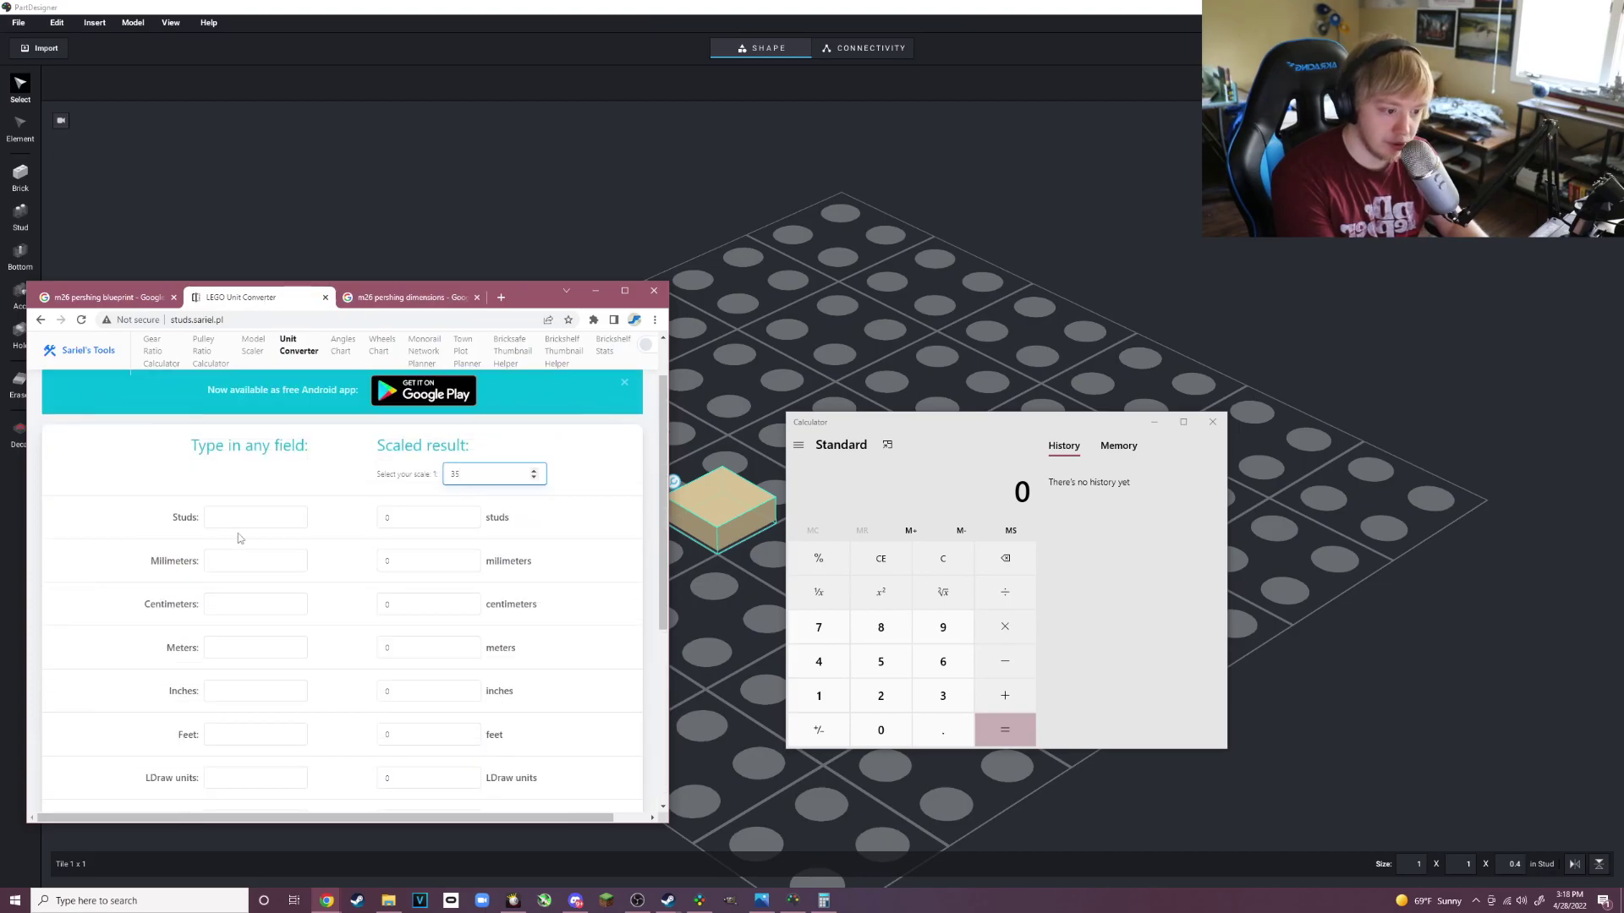
scroll(241, 579, down, 1)
click(248, 582)
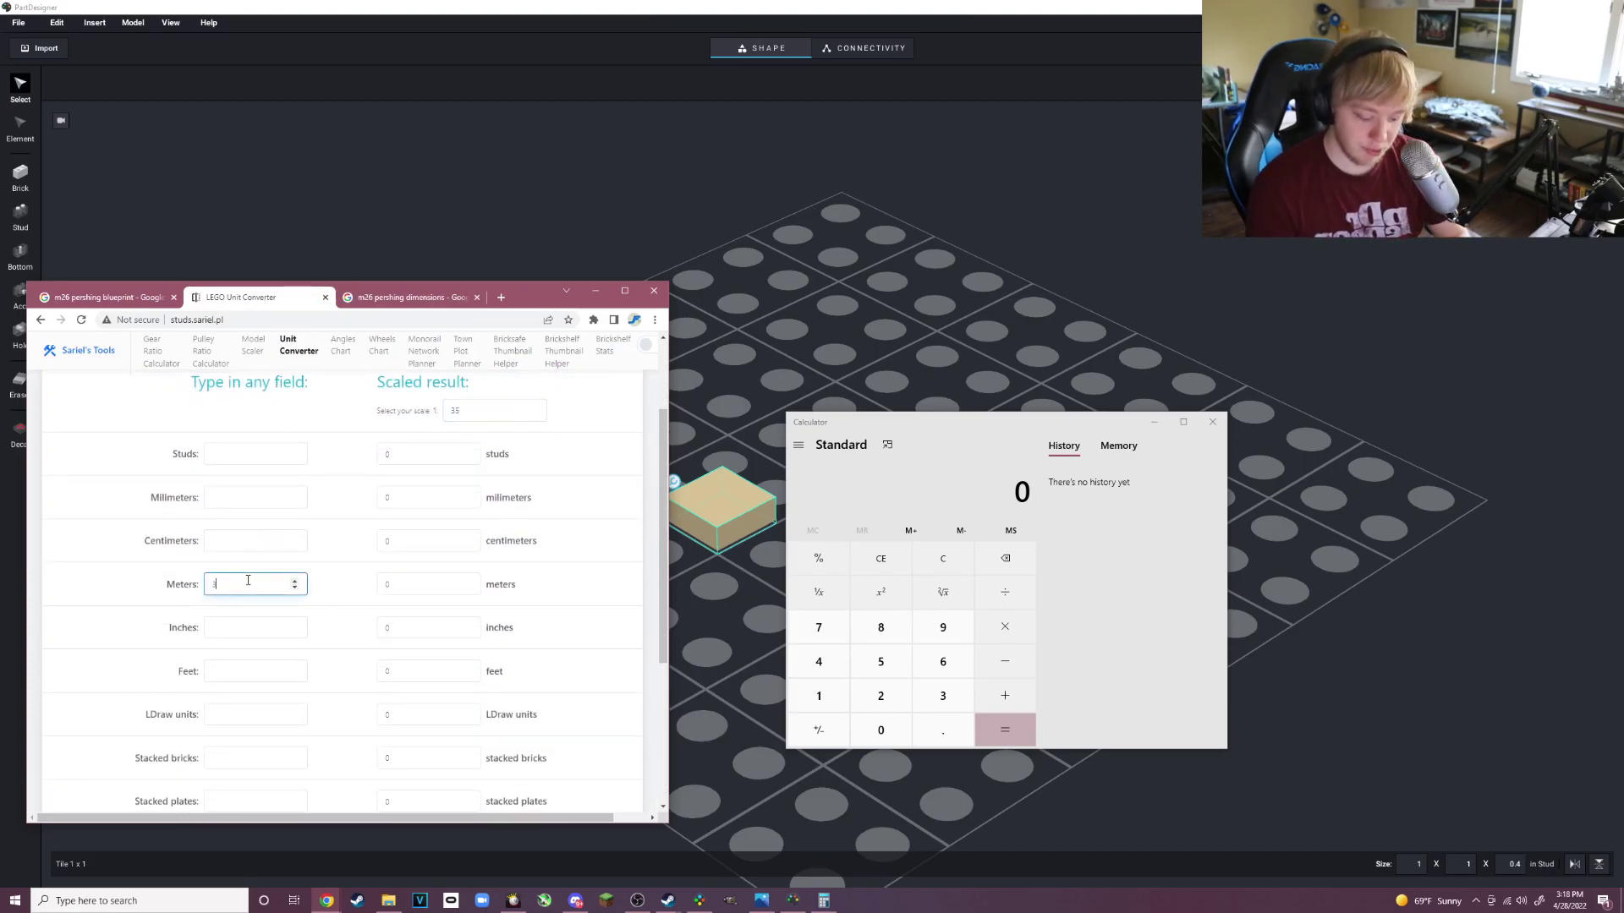
text(3.51)
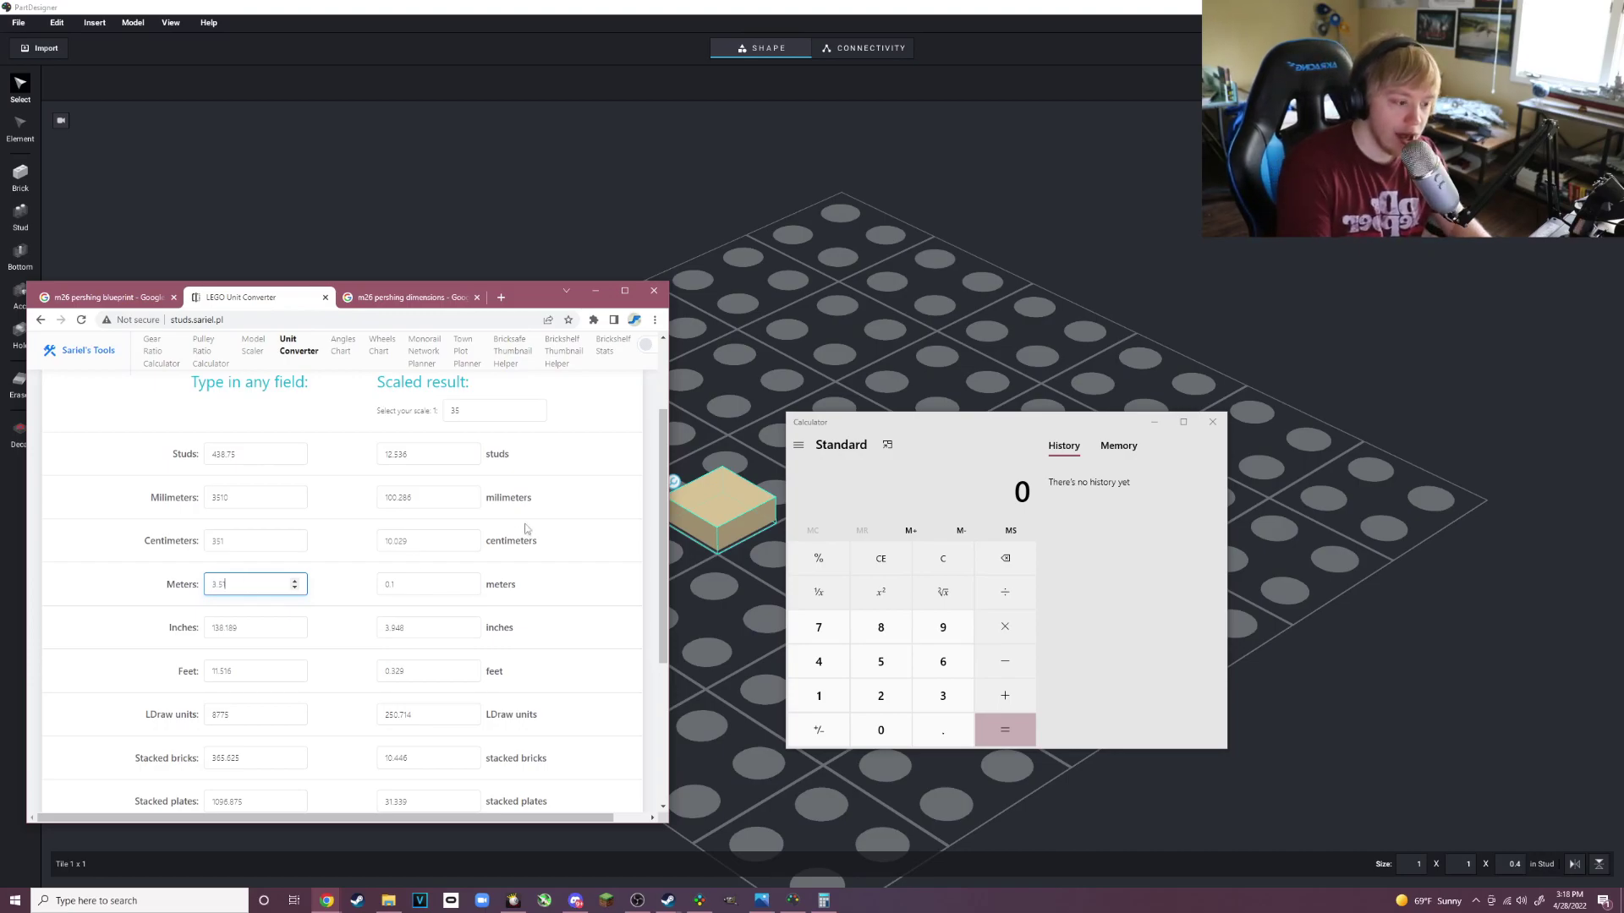
scroll(526, 529, up, 1)
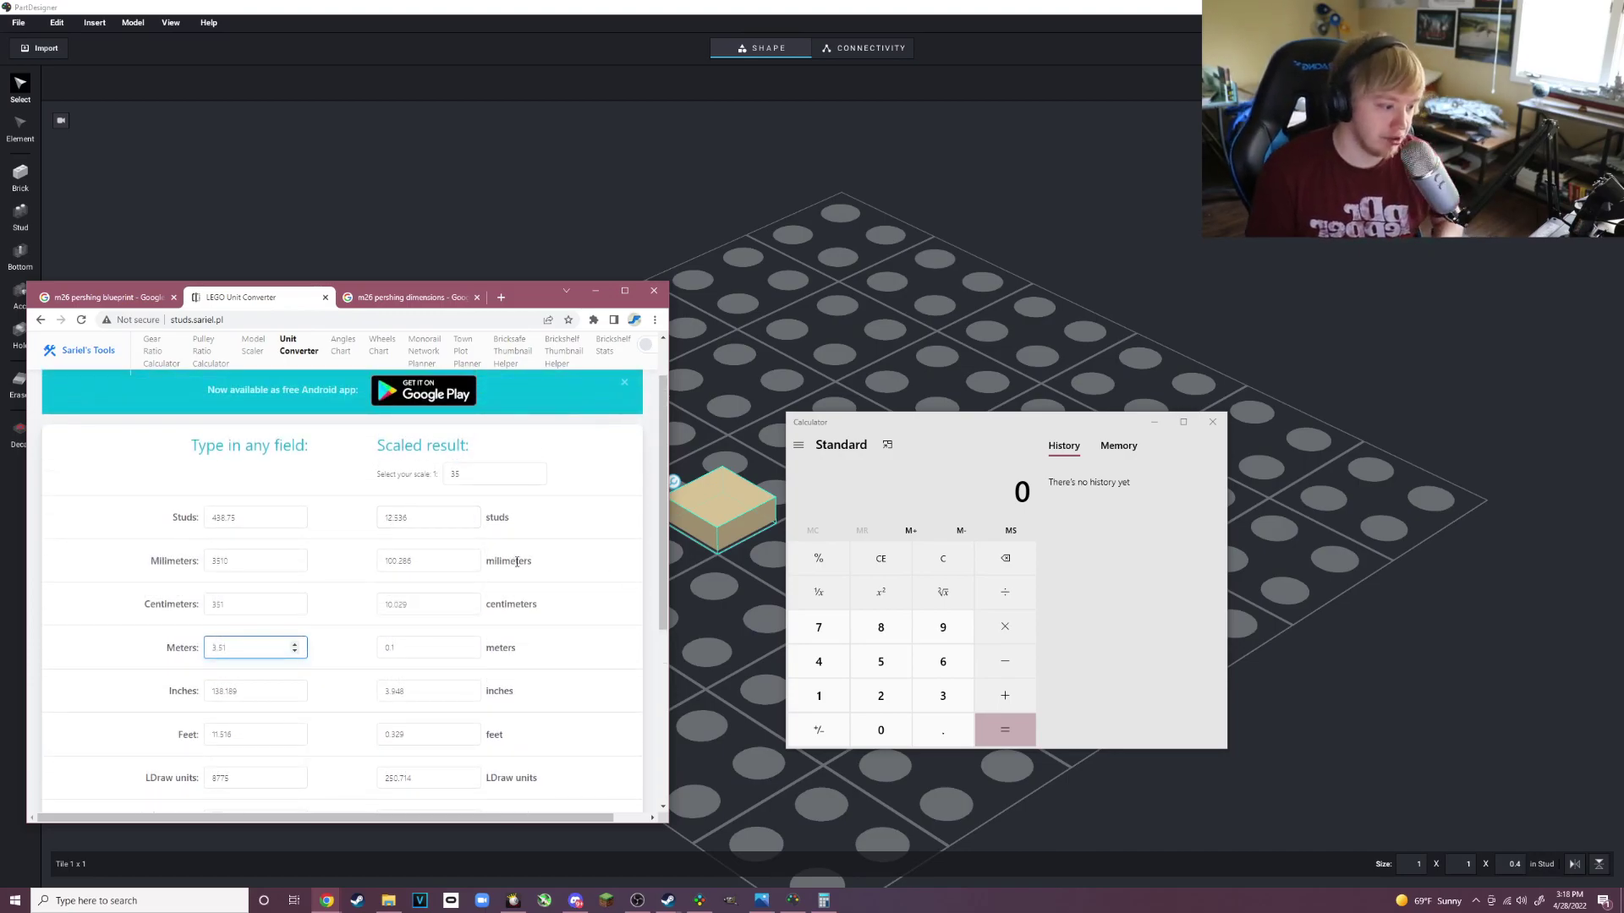
click(400, 449)
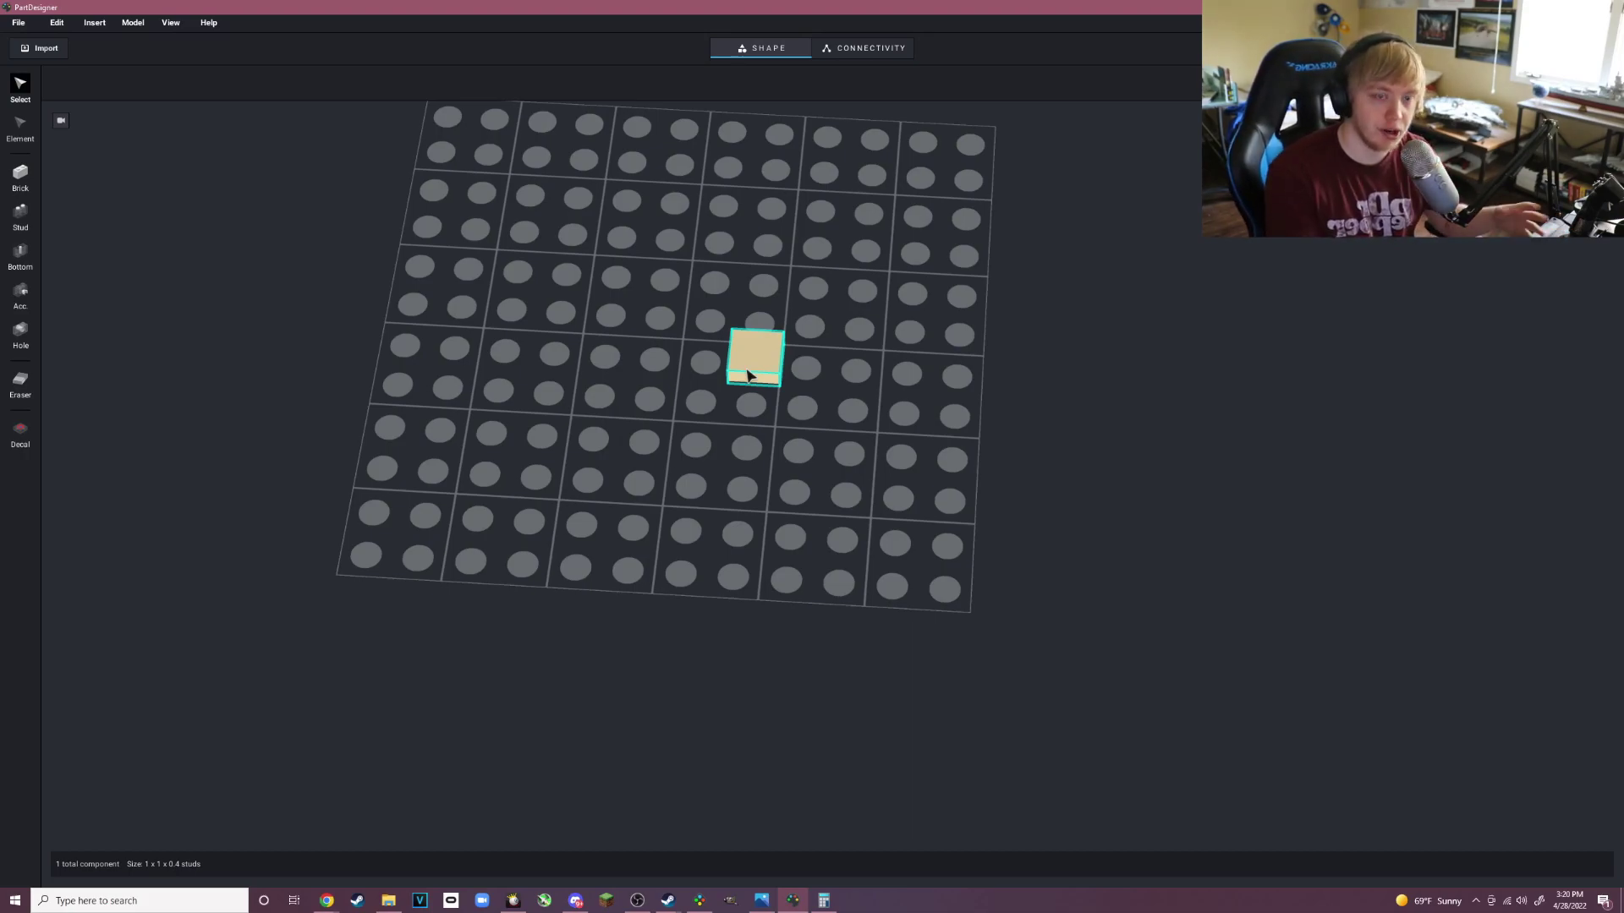
Back in Part Designer, set the selected tile's first size dimension to 12.5 studs.
click(749, 376)
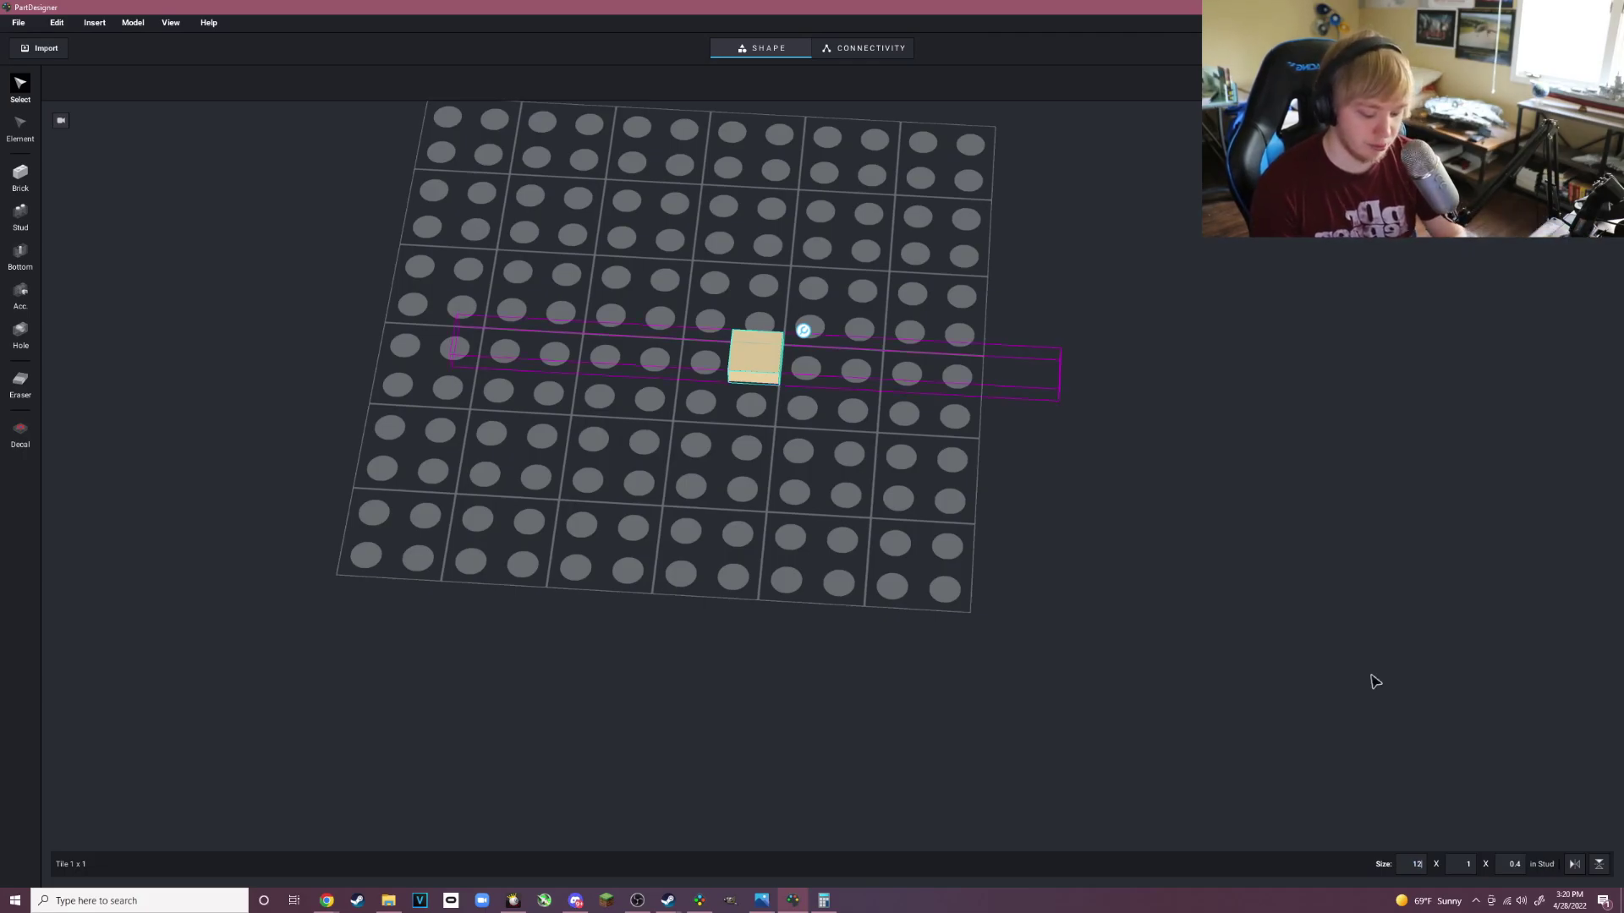
text(5)
key(Return)
scroll(734, 412, up, 5)
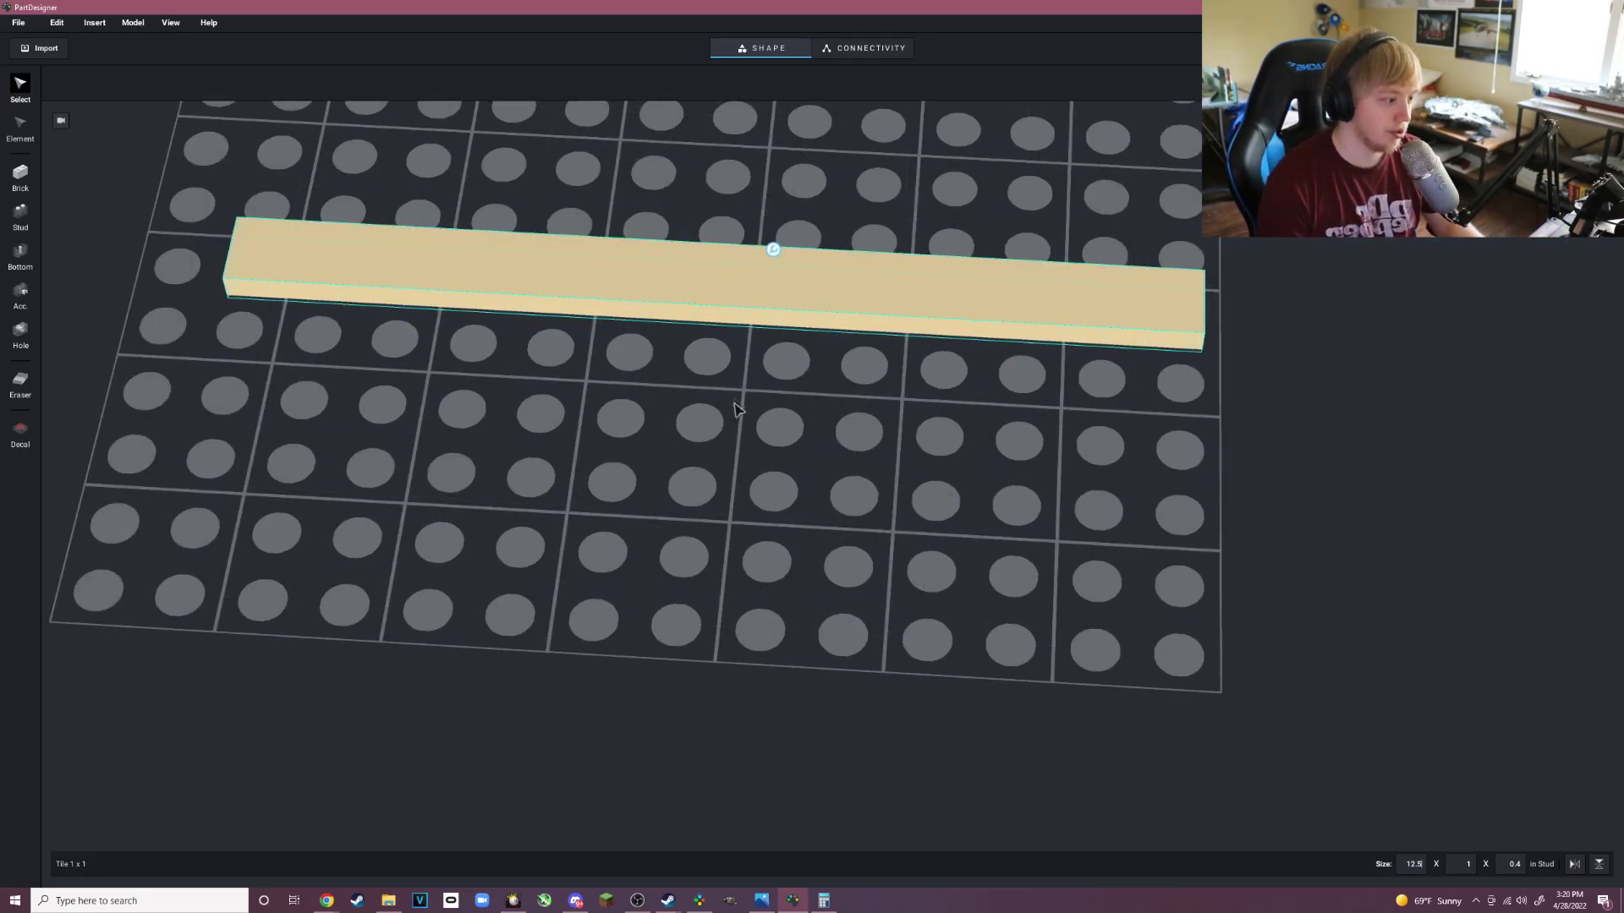
Set the tile's second size dimension to 30 studs.
scroll(733, 427, down, 4)
right_drag(725, 422, 543, 431)
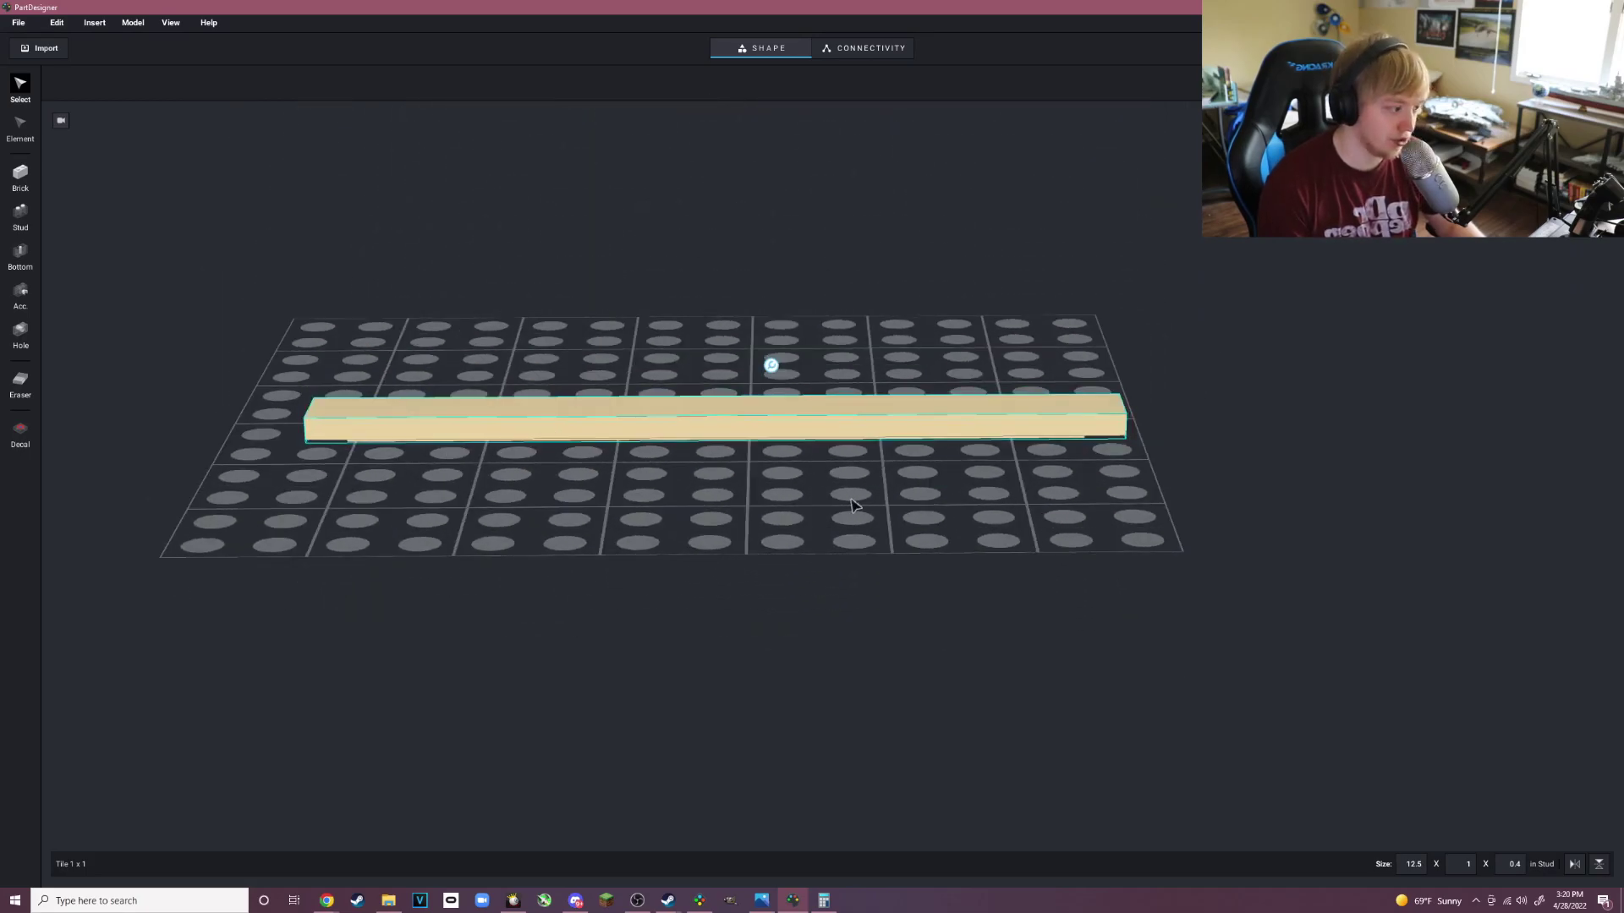
right_drag(776, 450, 761, 499)
scroll(1192, 599, down, 1)
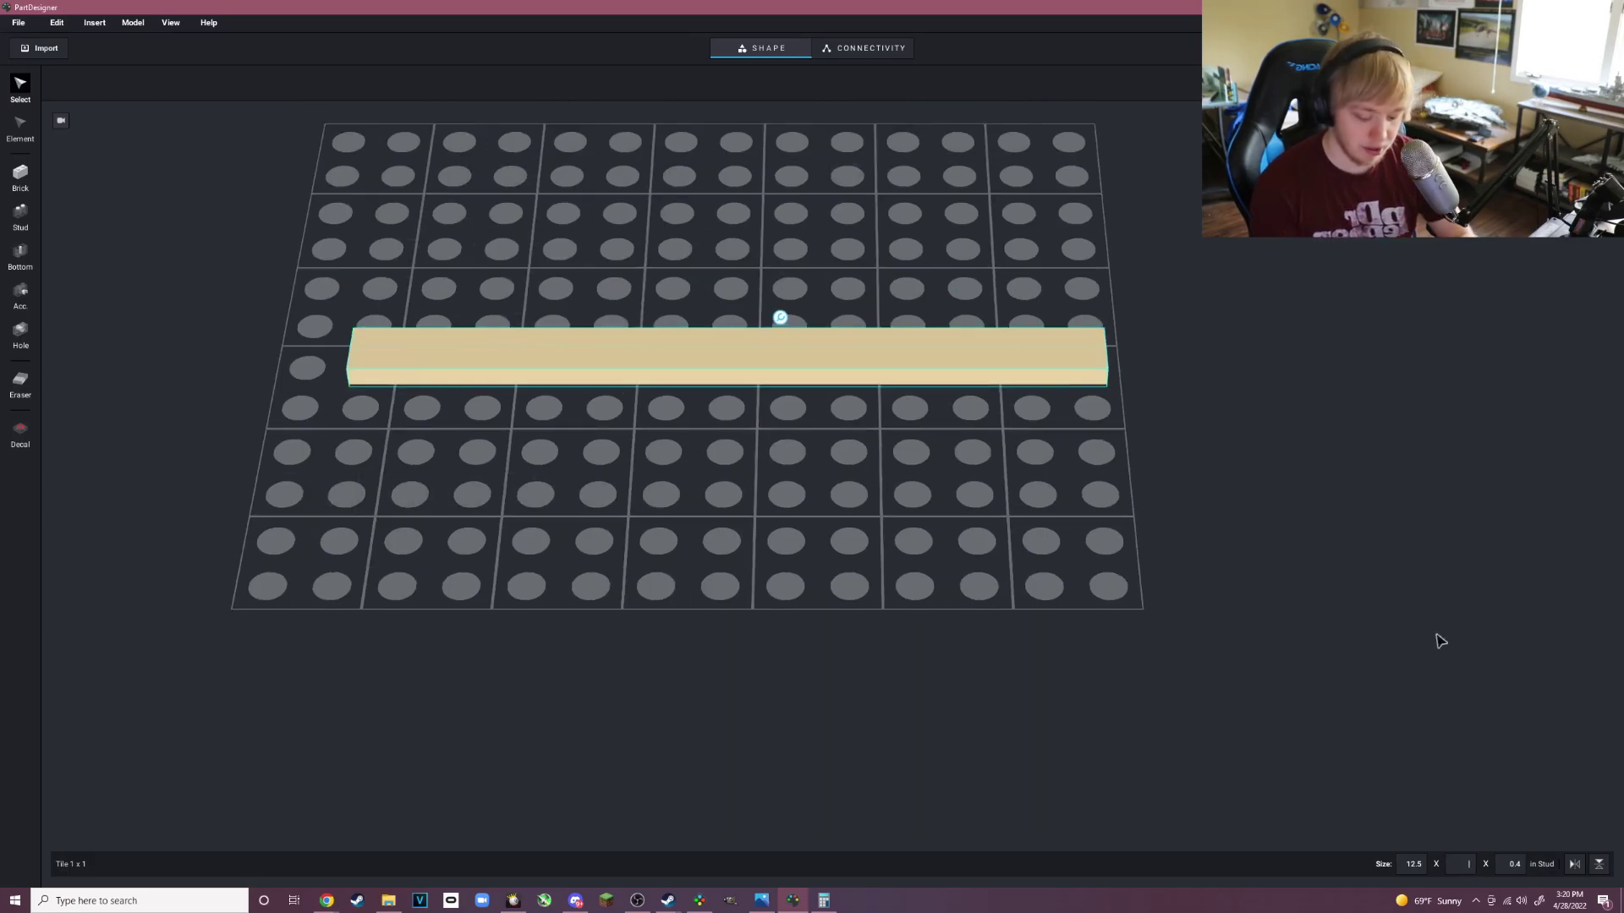
key(Return)
scroll(1094, 533, down, 4)
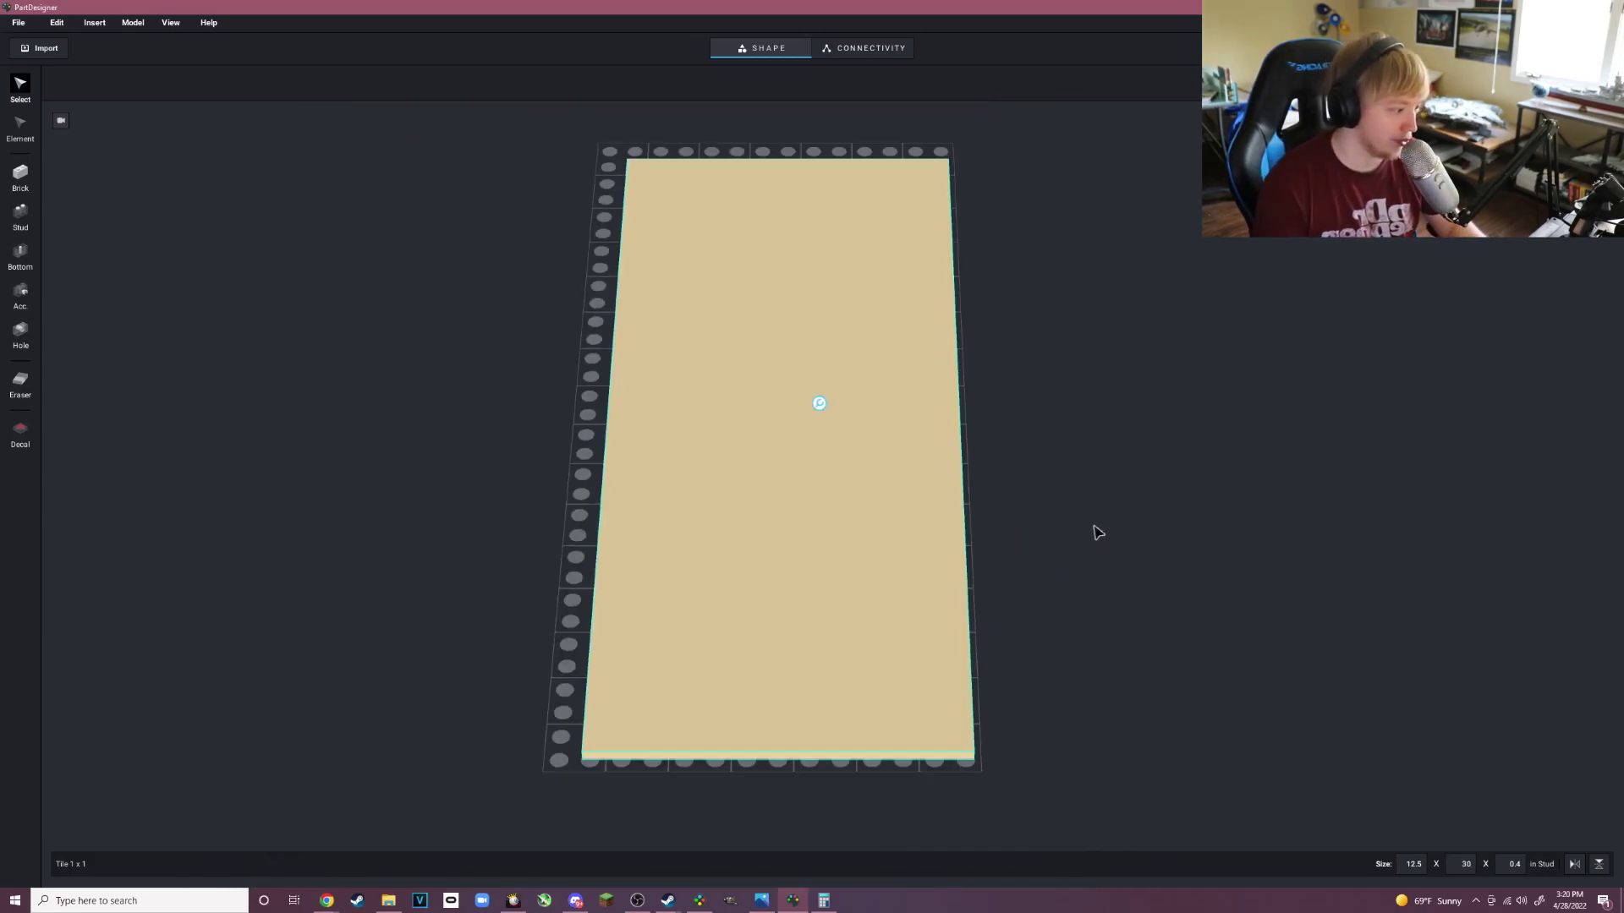
right_drag(1095, 533, 957, 485)
right_drag(860, 445, 819, 496)
scroll(819, 496, up, 1)
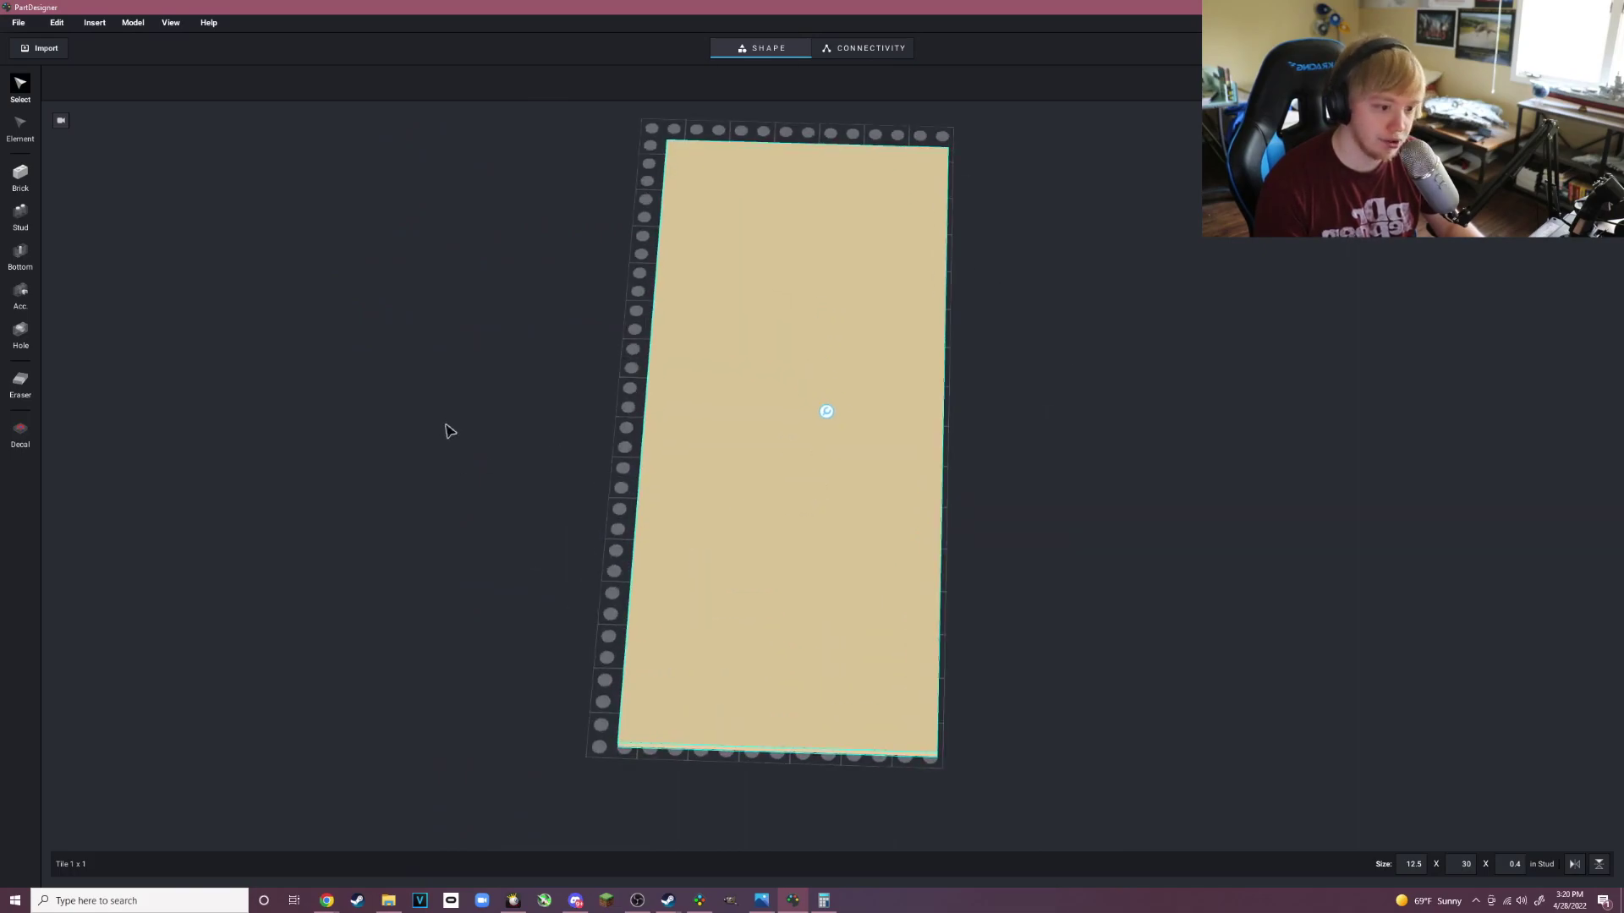
Load m26_blueprint from the studio_blueprint_tutorial folder as a decal and place it at the center of the tile's upper face.
click(445, 425)
click(20, 432)
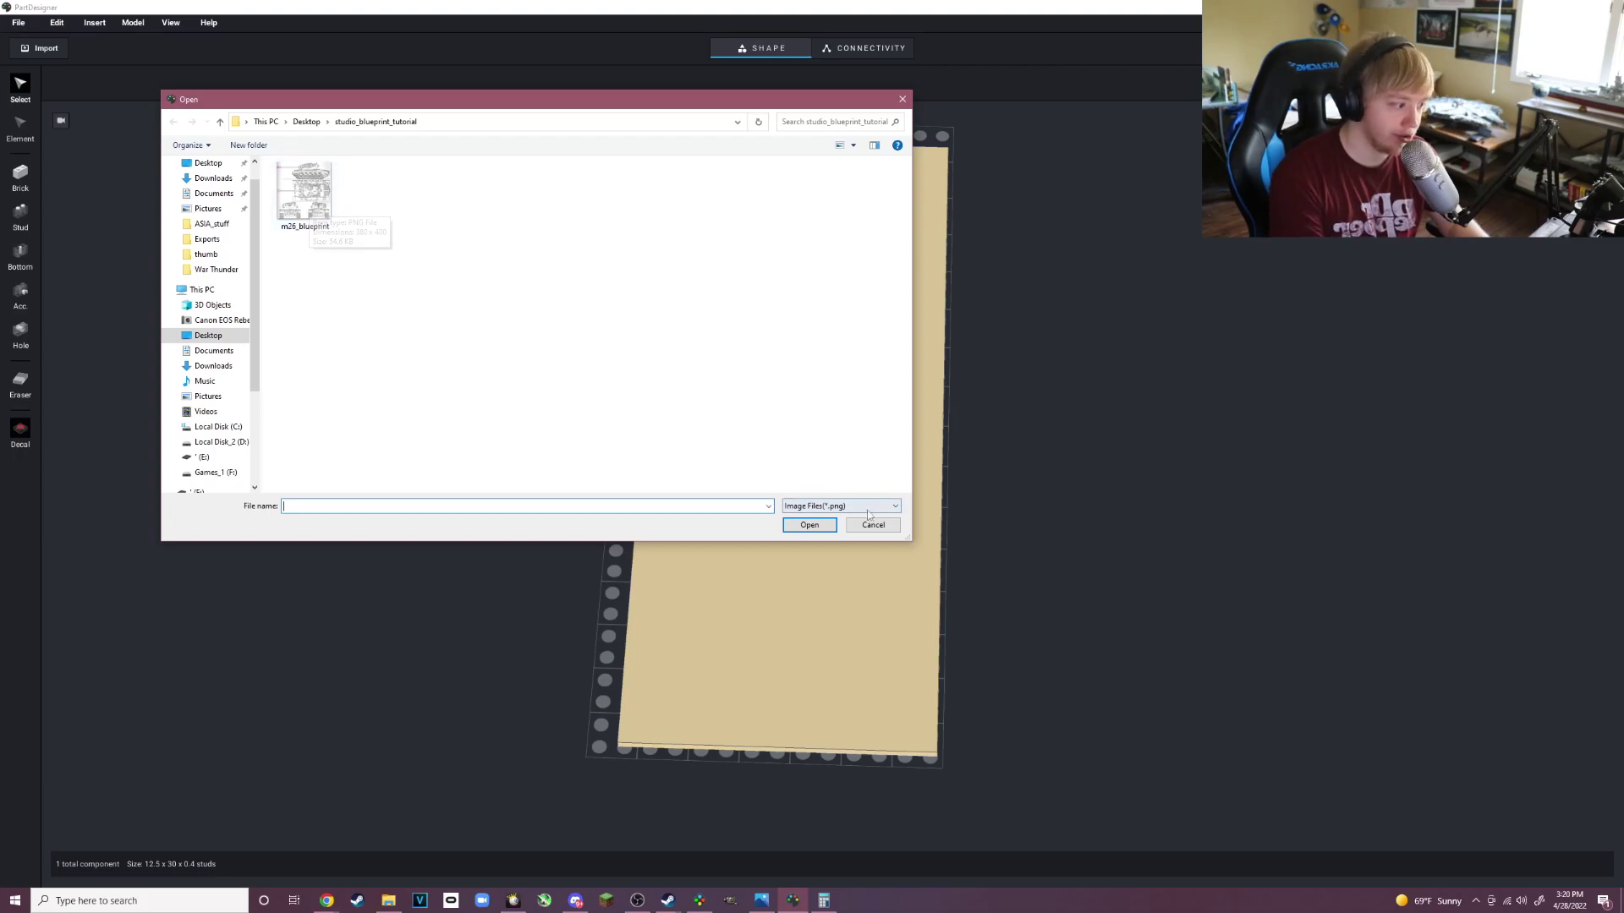
double_click(307, 194)
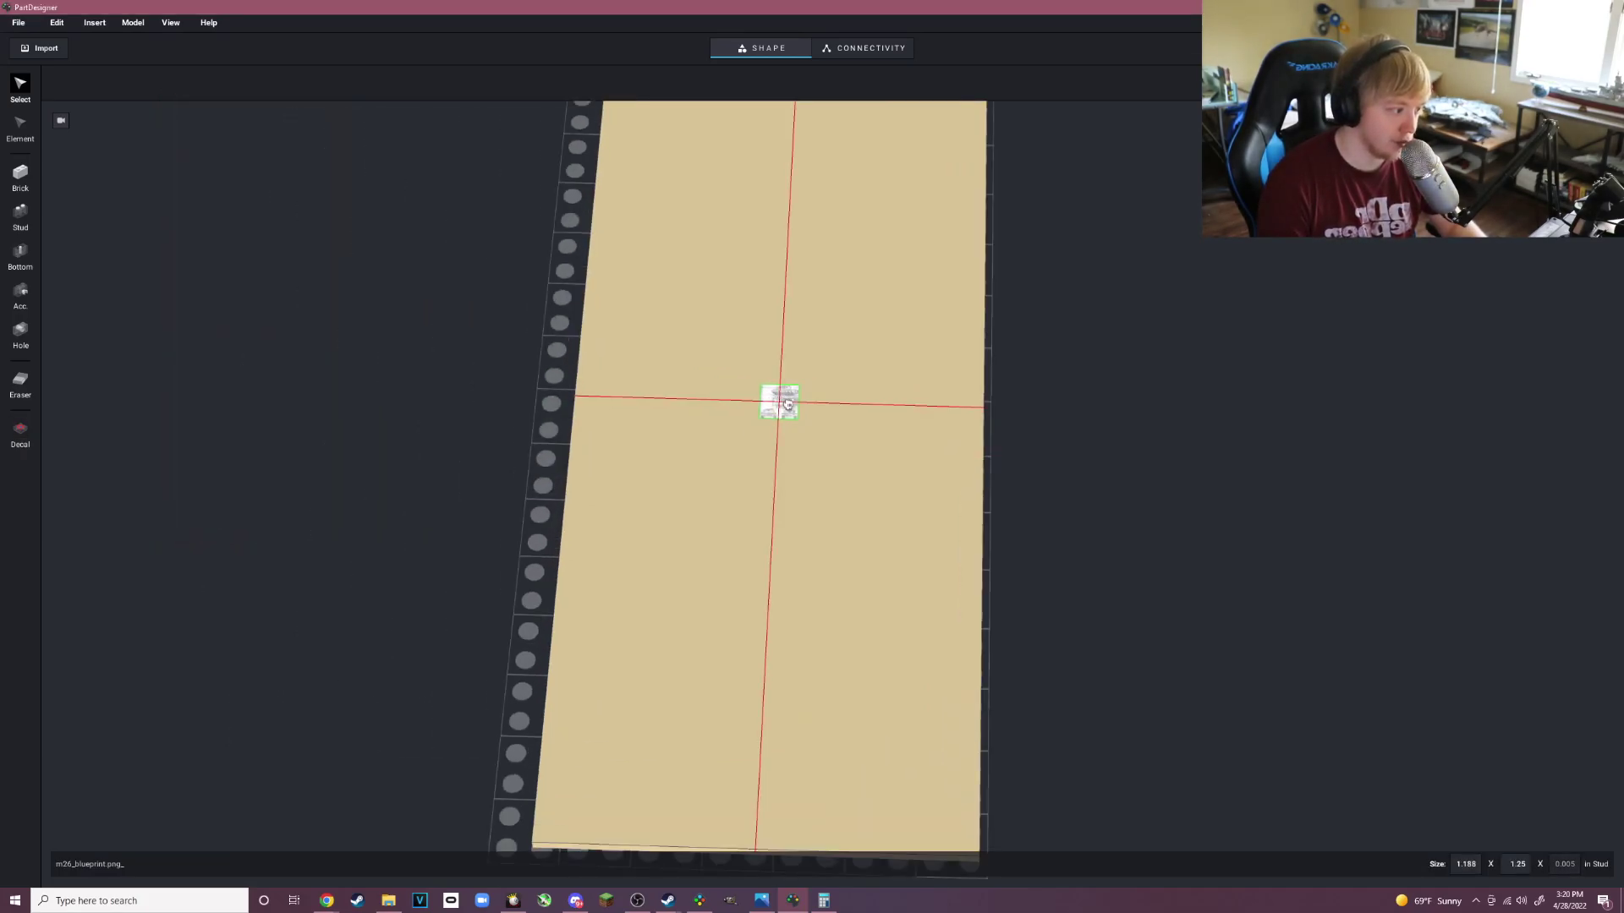
click(788, 404)
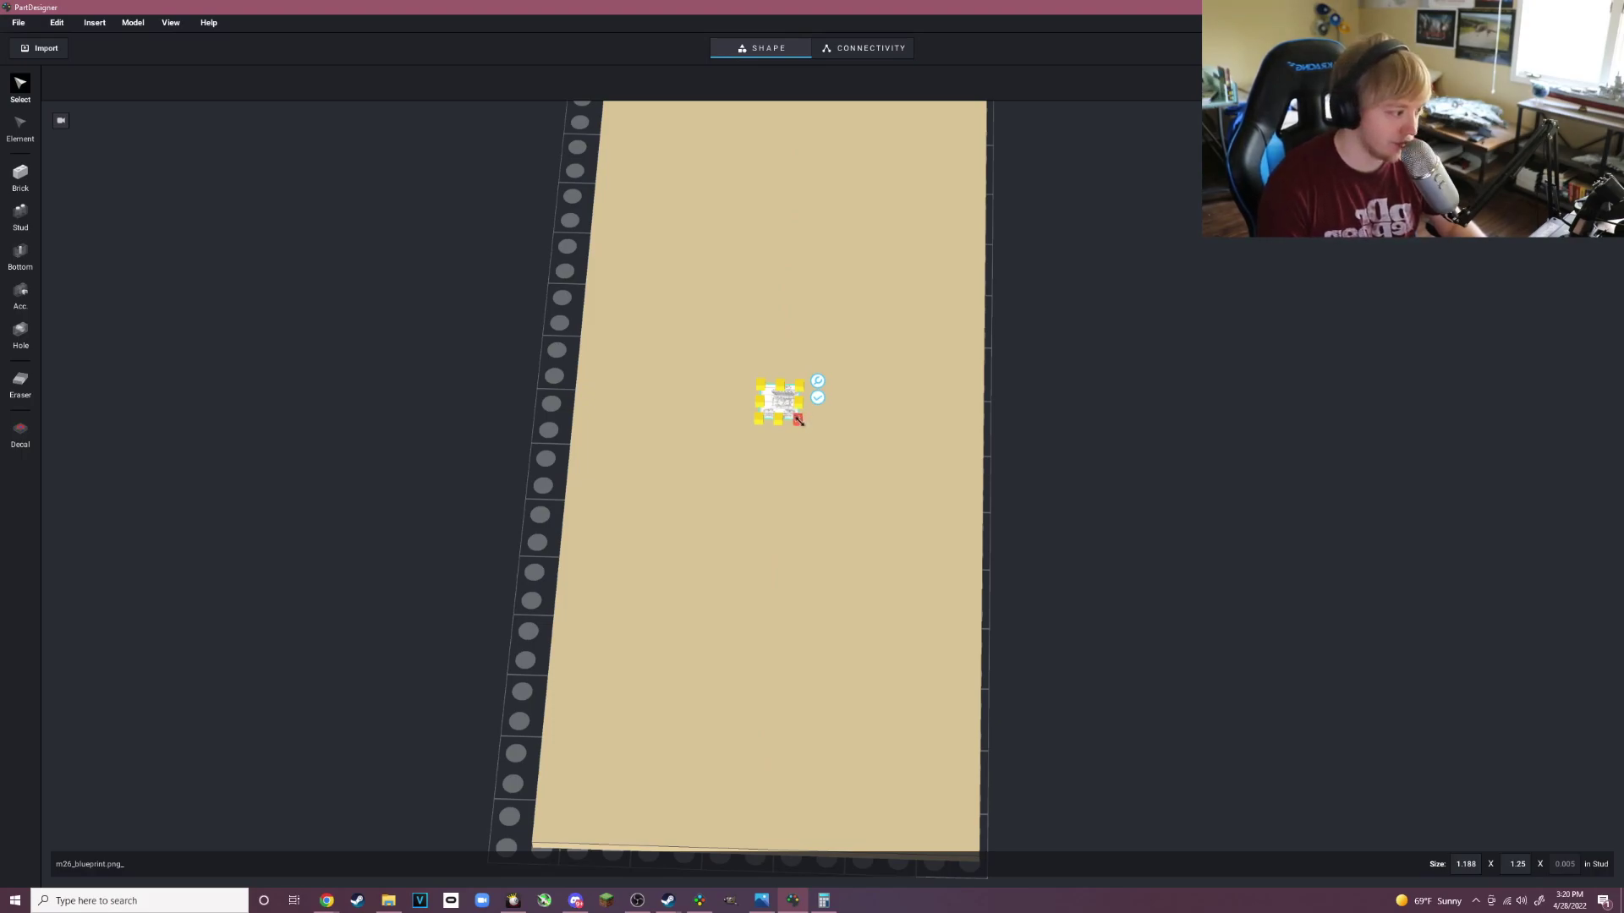
Enlarge the blueprint decal proportionally to about 21 x 22.2 studs and shift it toward the tile's upper left.
drag(799, 421, 1134, 750)
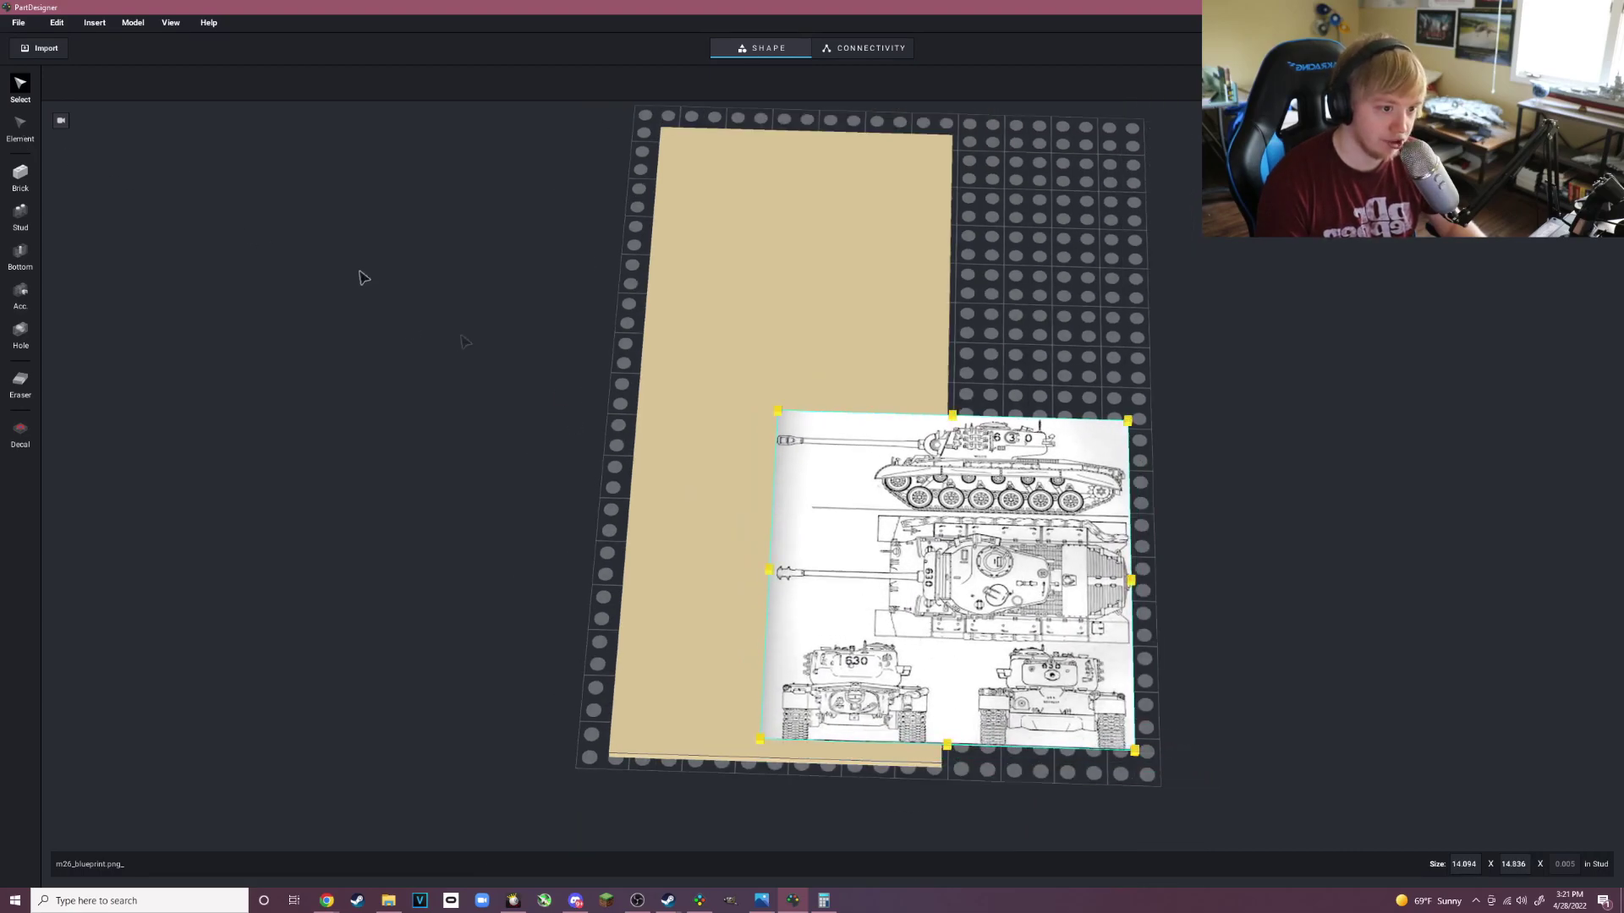
drag(918, 607, 651, 453)
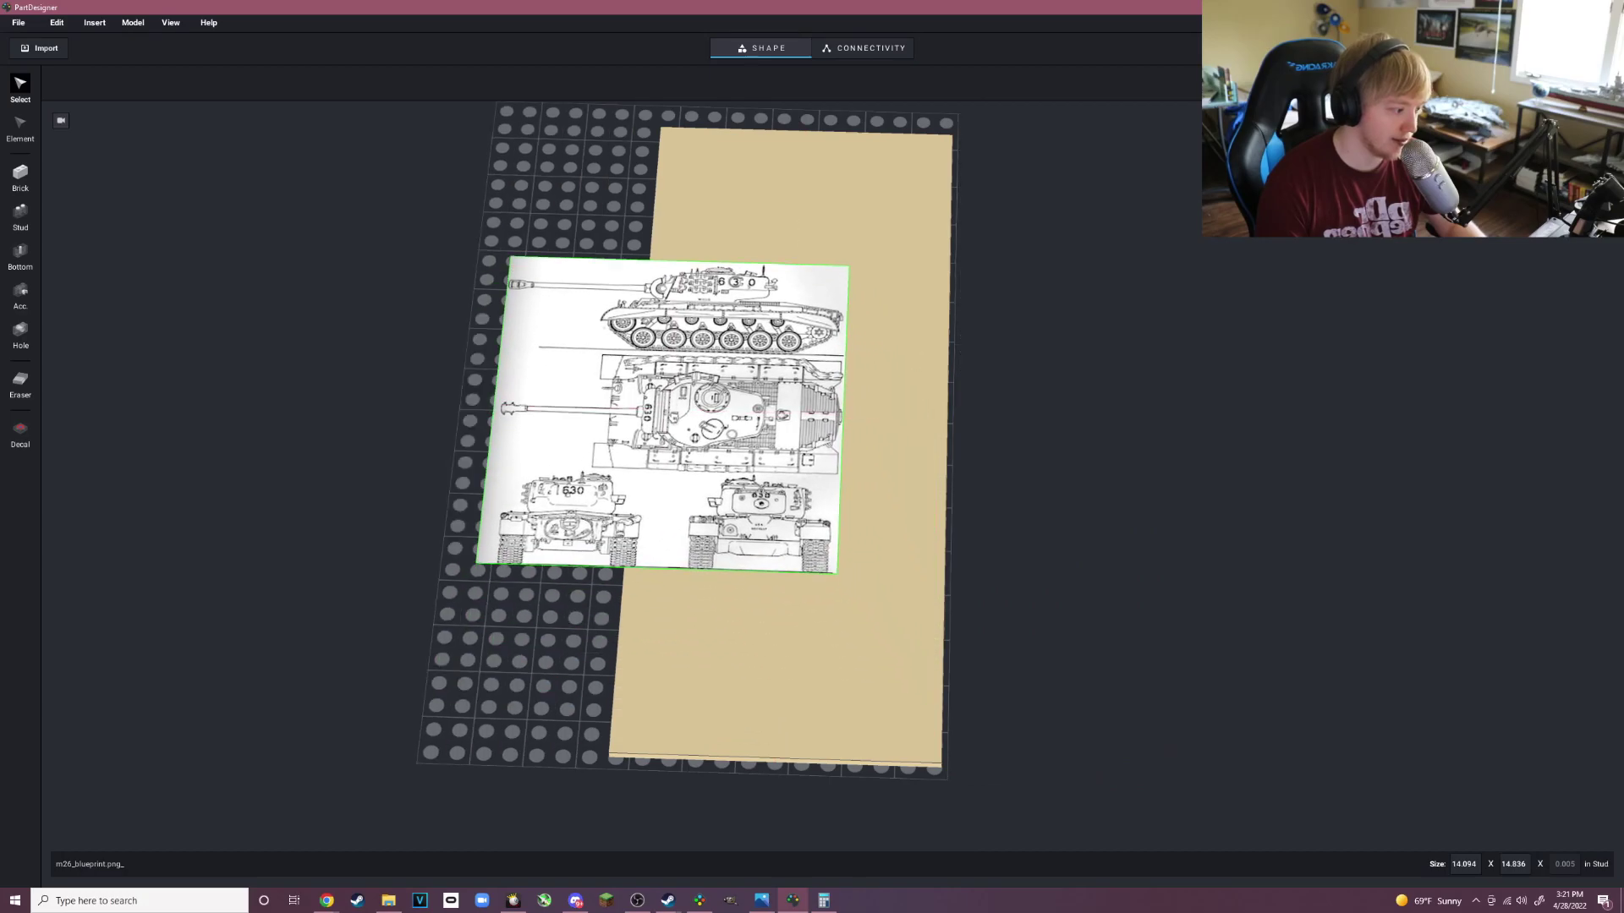
drag(836, 574, 931, 702)
drag(673, 449, 644, 390)
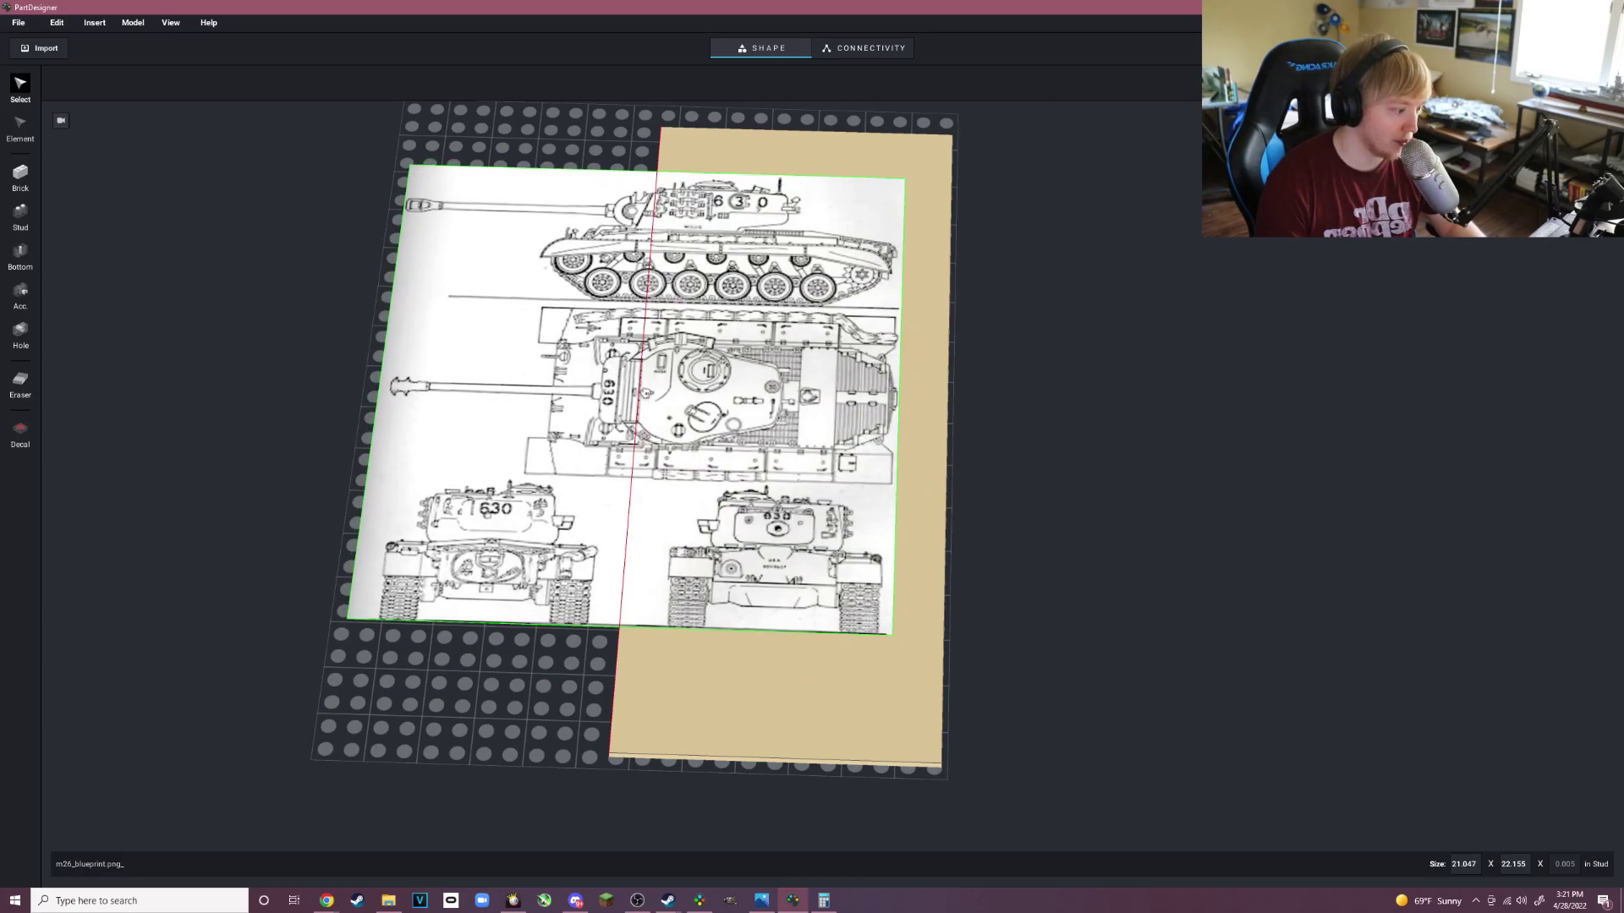
Enlarge the decal to about 31.6 x 33.3 studs and move its lower-right tank end view over the tile.
drag(894, 635, 992, 742)
drag(688, 438, 832, 602)
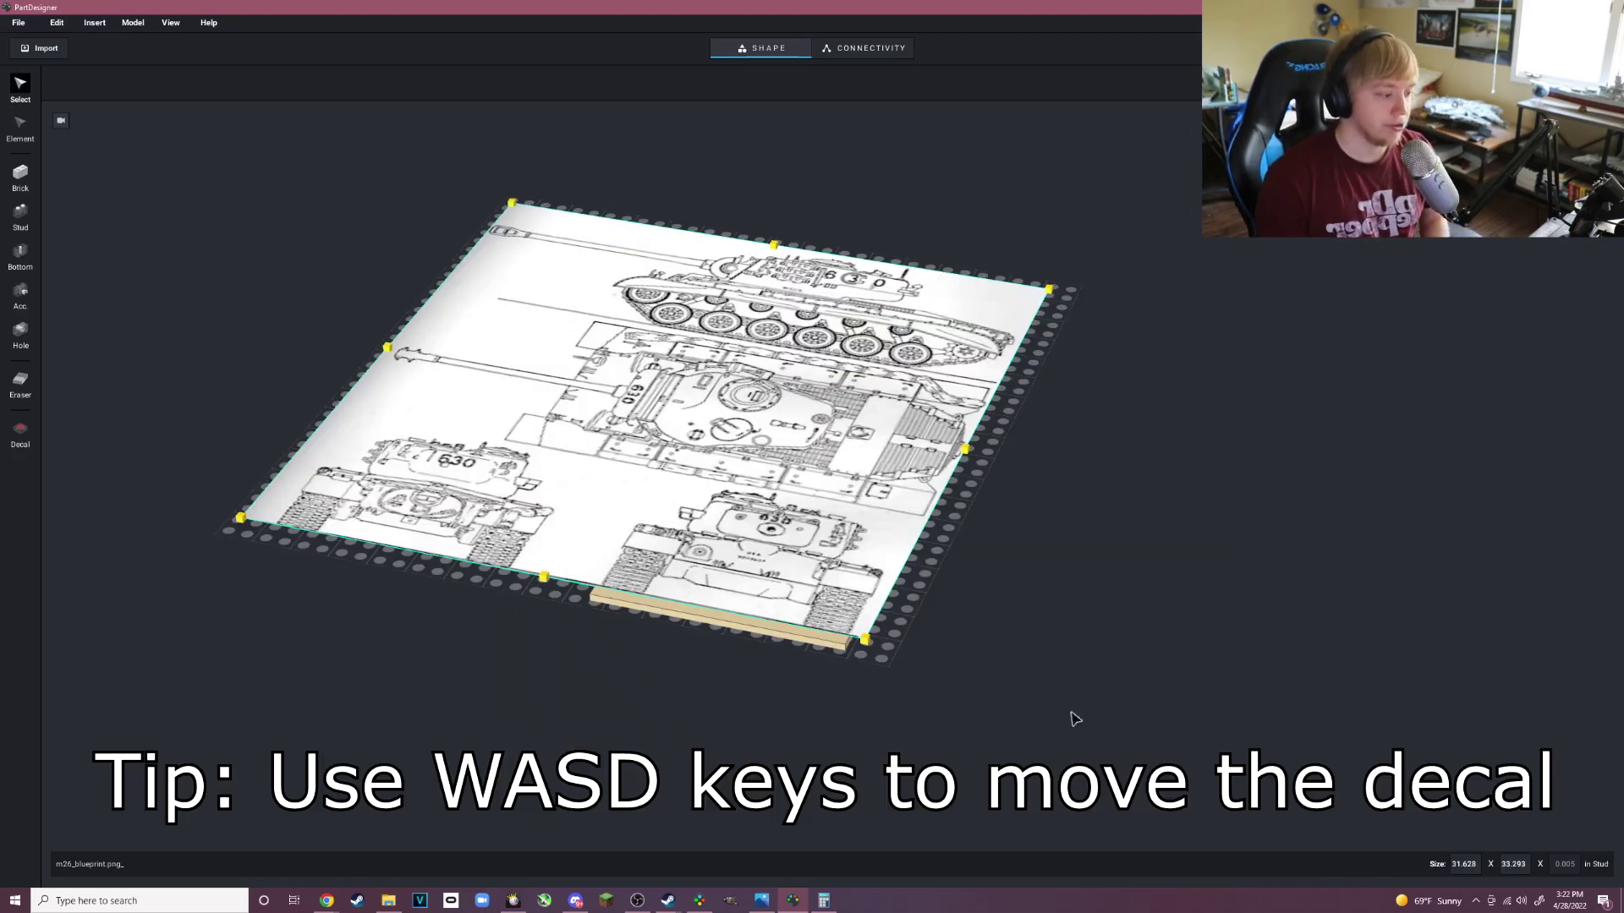
scroll(729, 597, up, 2)
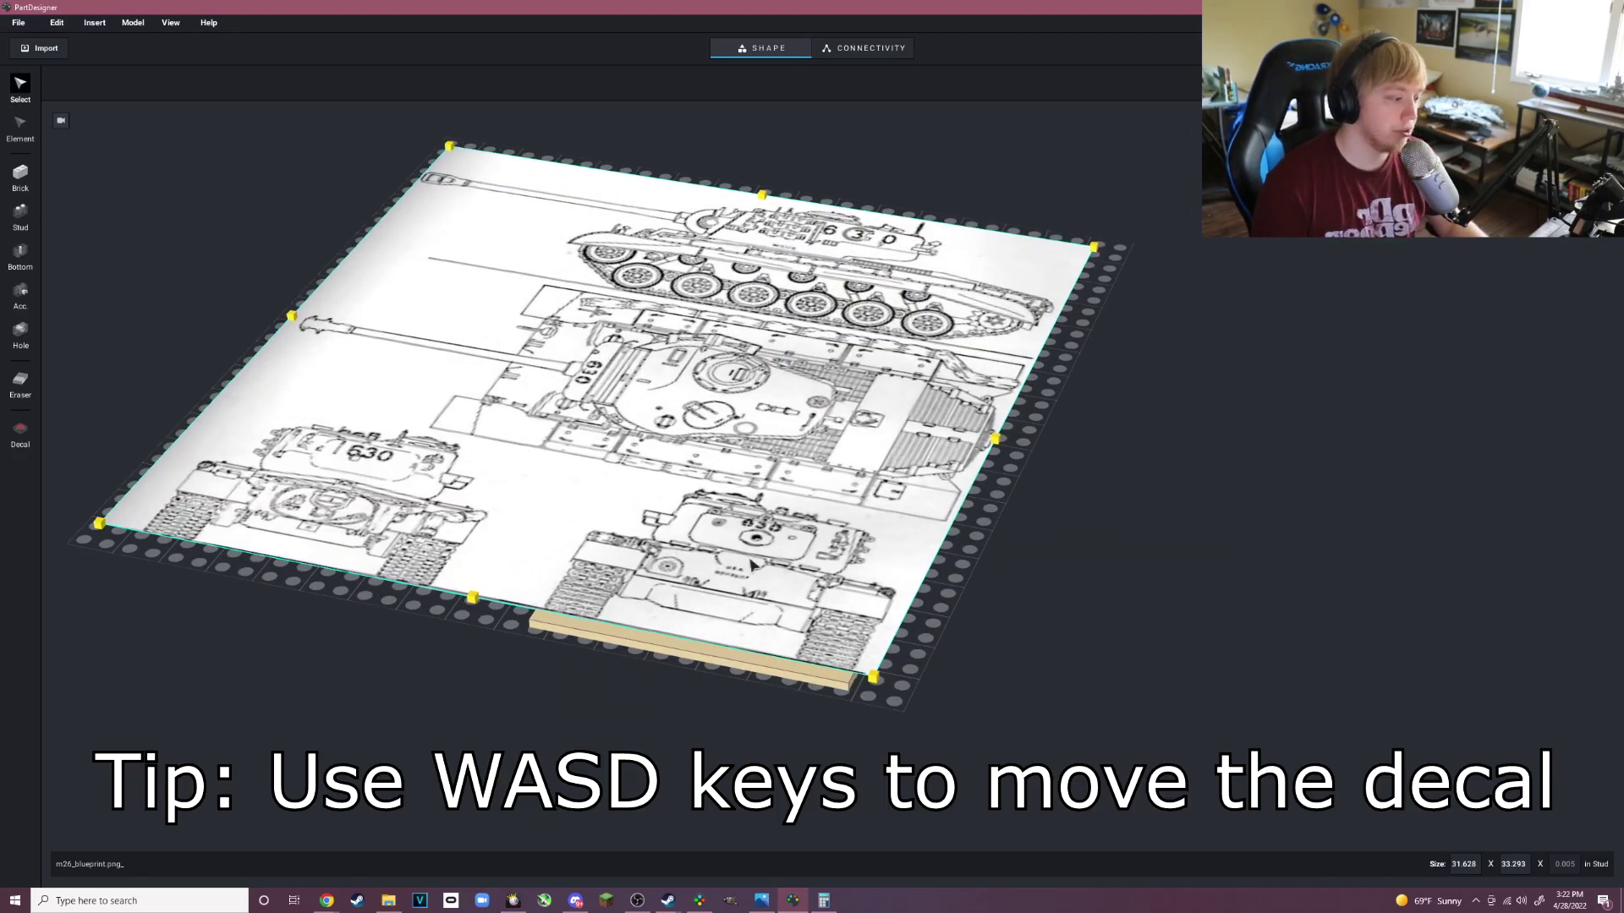
Deselect the blueprint decal and check from several angles how its tank end view fits the tile.
right_drag(876, 530, 841, 681)
scroll(845, 678, up, 3)
right_drag(681, 692, 801, 520)
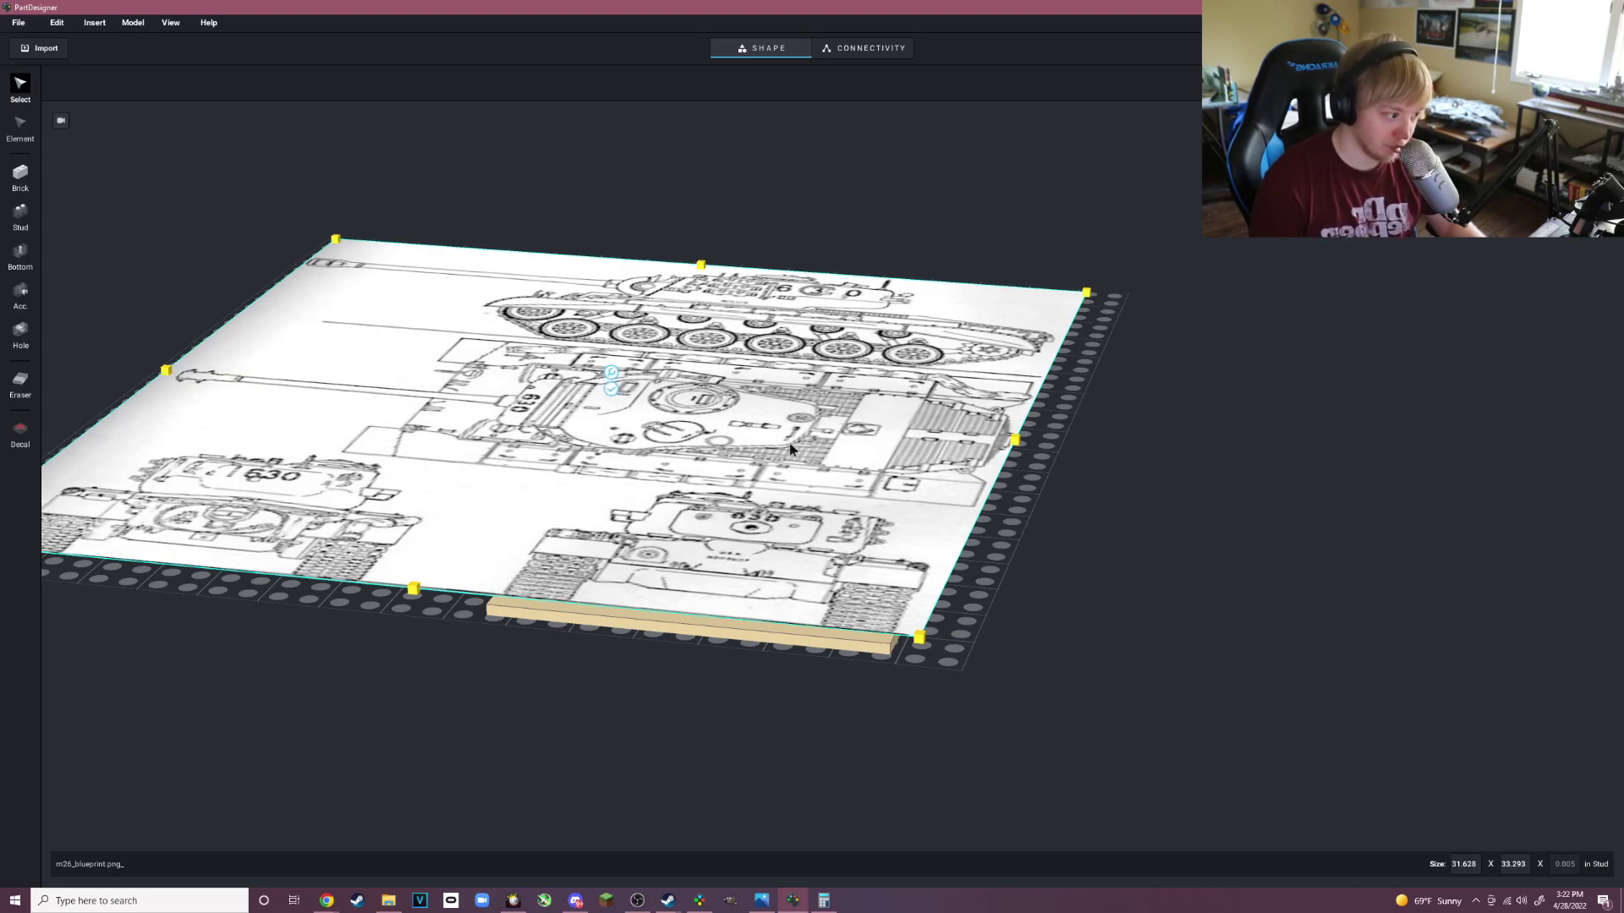
click(1181, 526)
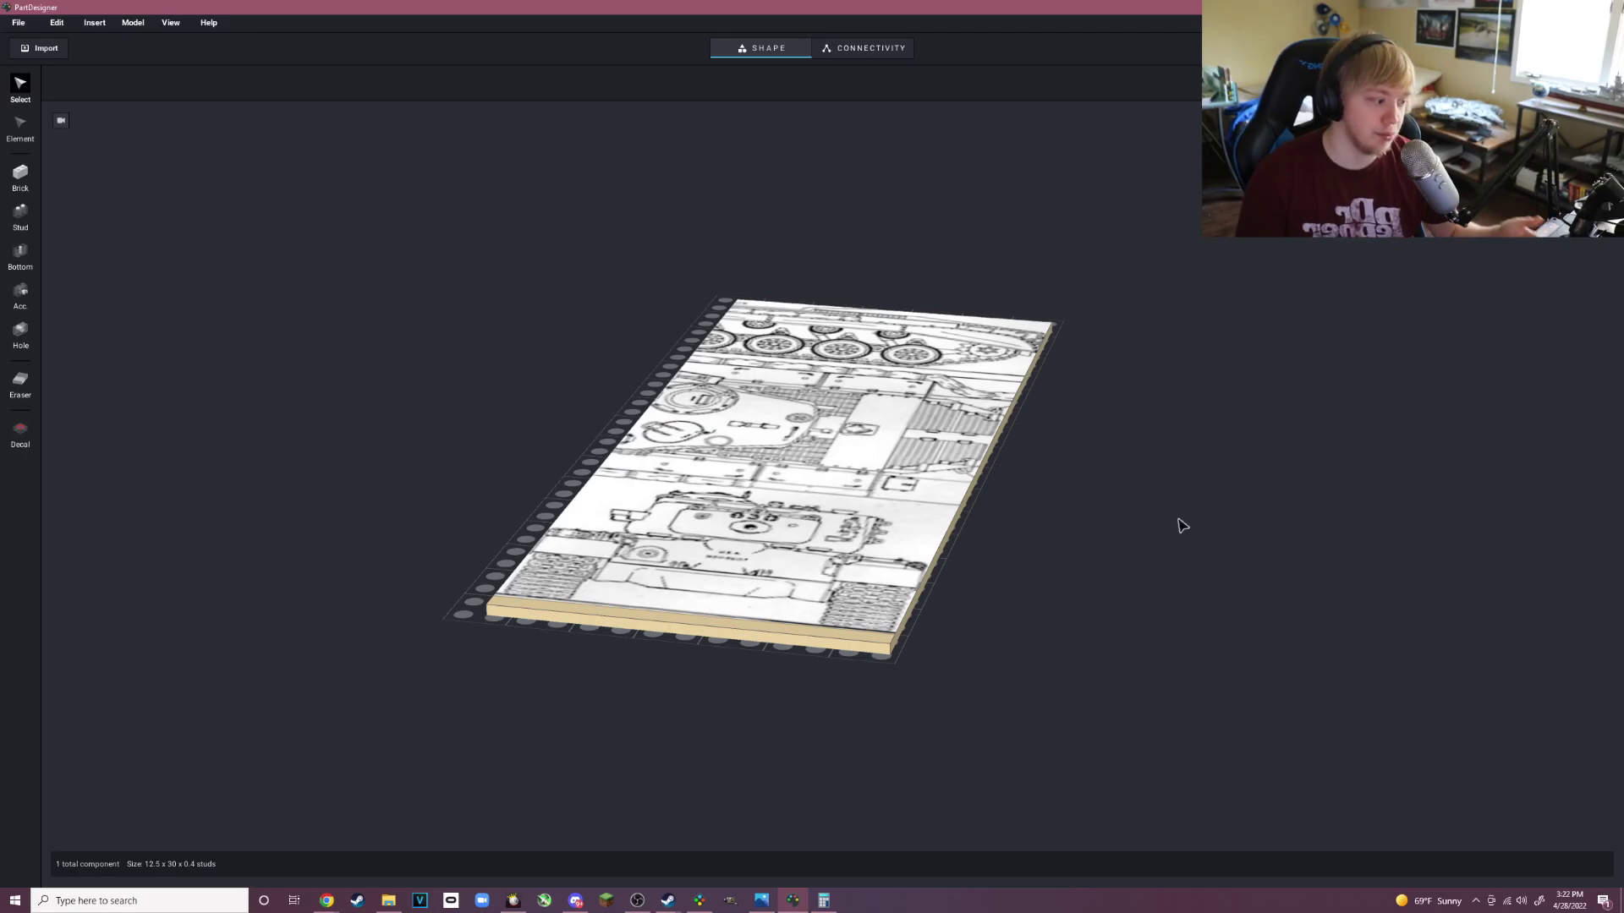
right_drag(1179, 525, 798, 518)
scroll(728, 722, up, 2)
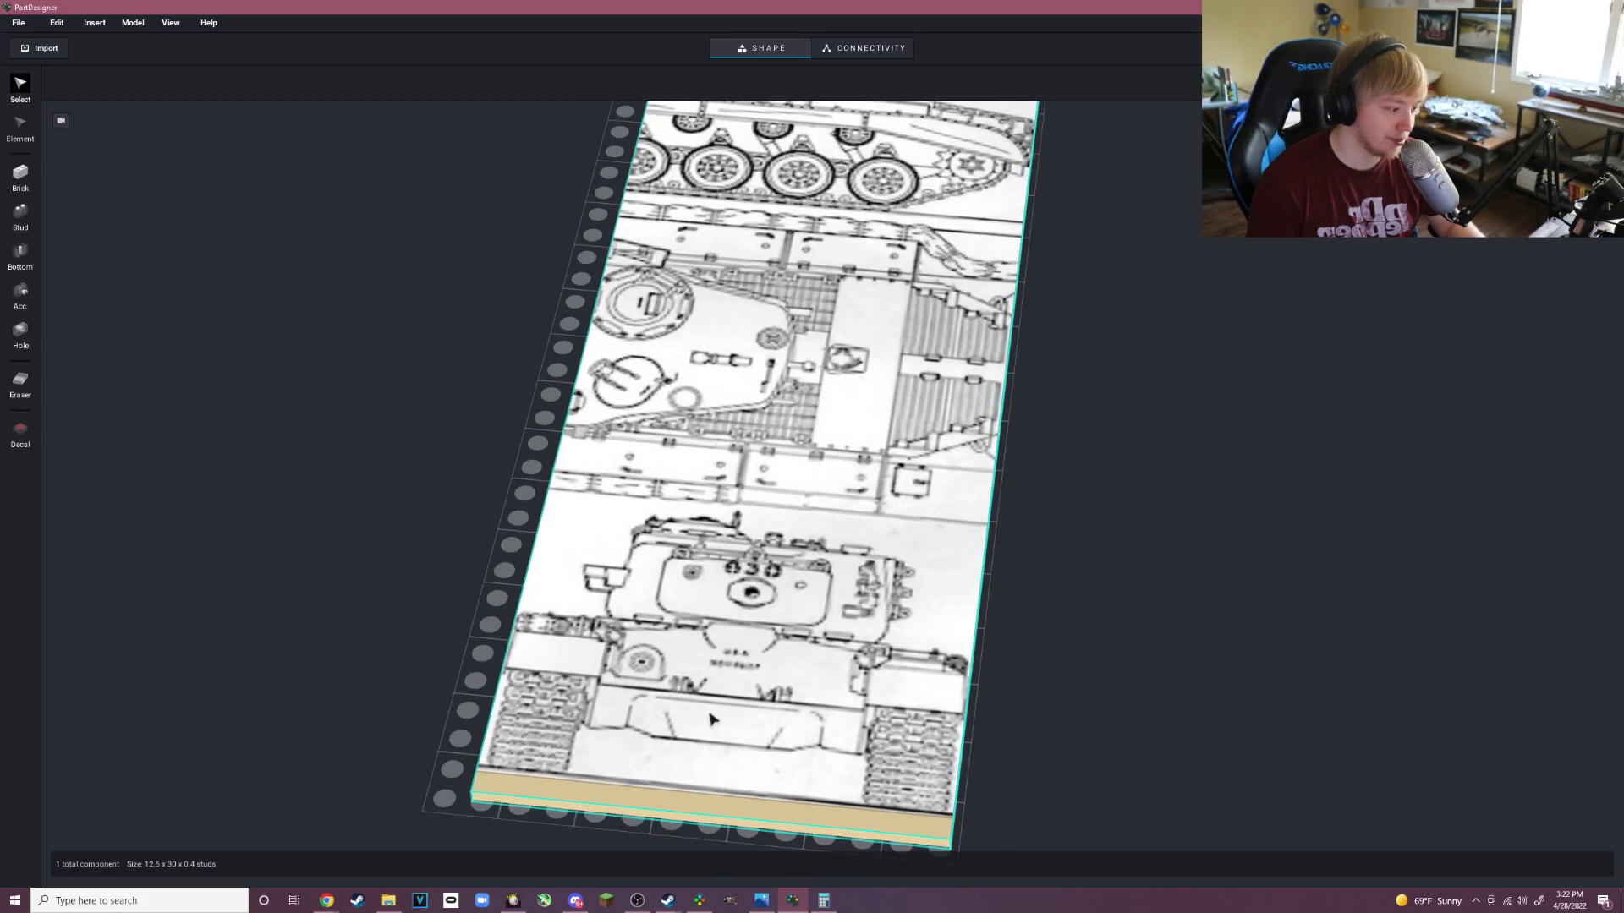
right_drag(710, 718, 725, 696)
scroll(725, 696, up, 1)
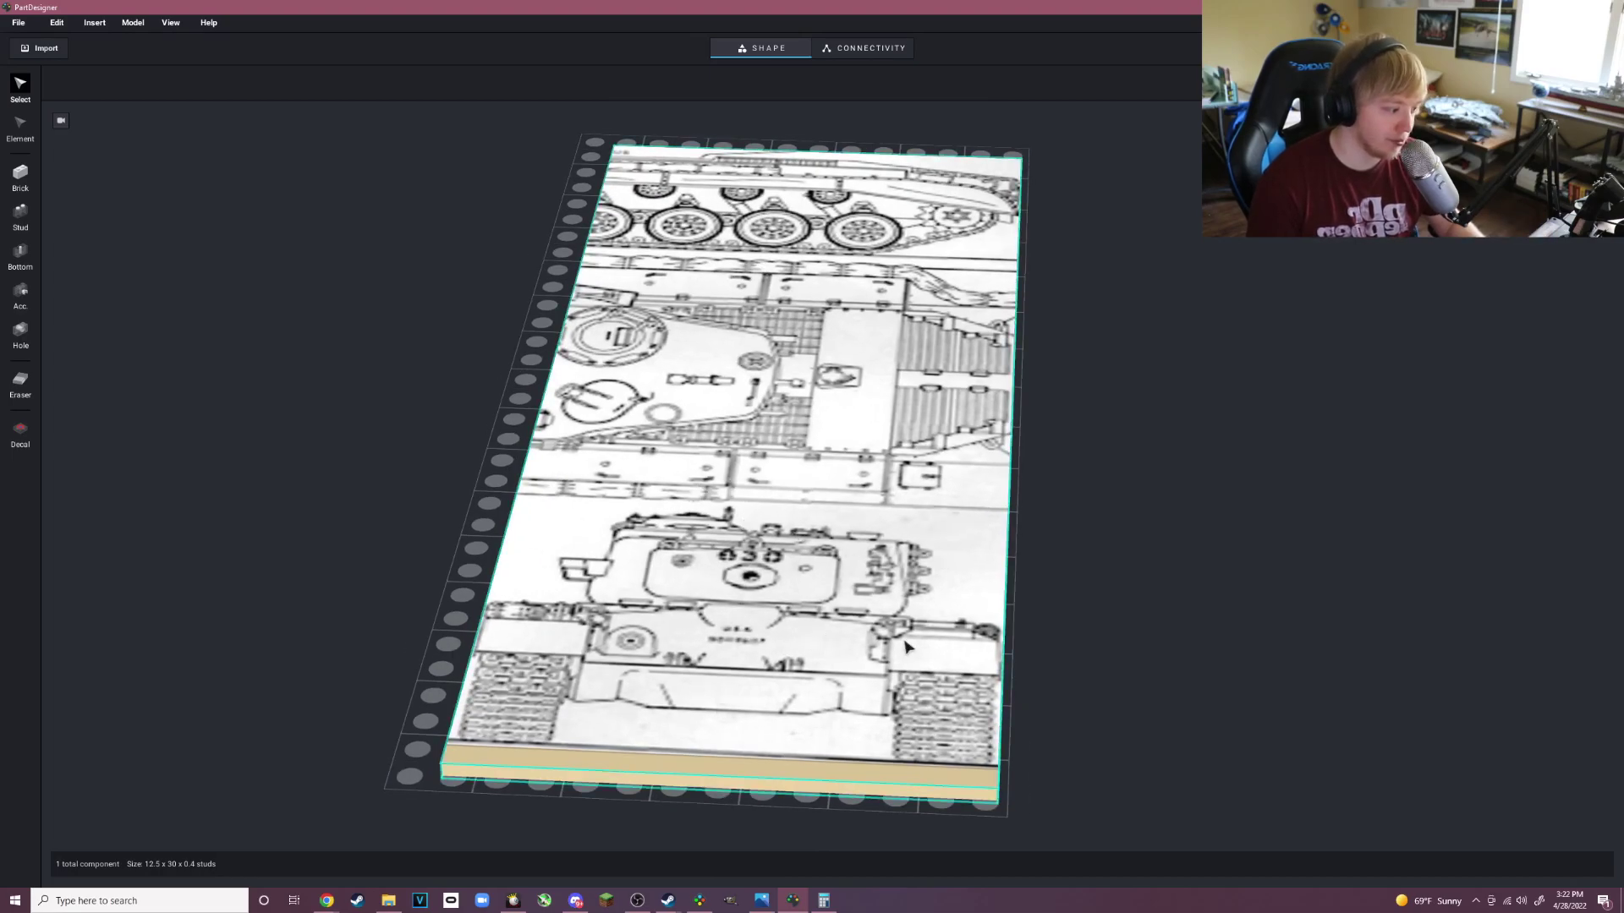
scroll(905, 641, down, 1)
mouse_move(905, 640)
right_down()
mouse_move(900, 672)
mouse_move(876, 630)
right_up()
scroll(882, 647, down, 2)
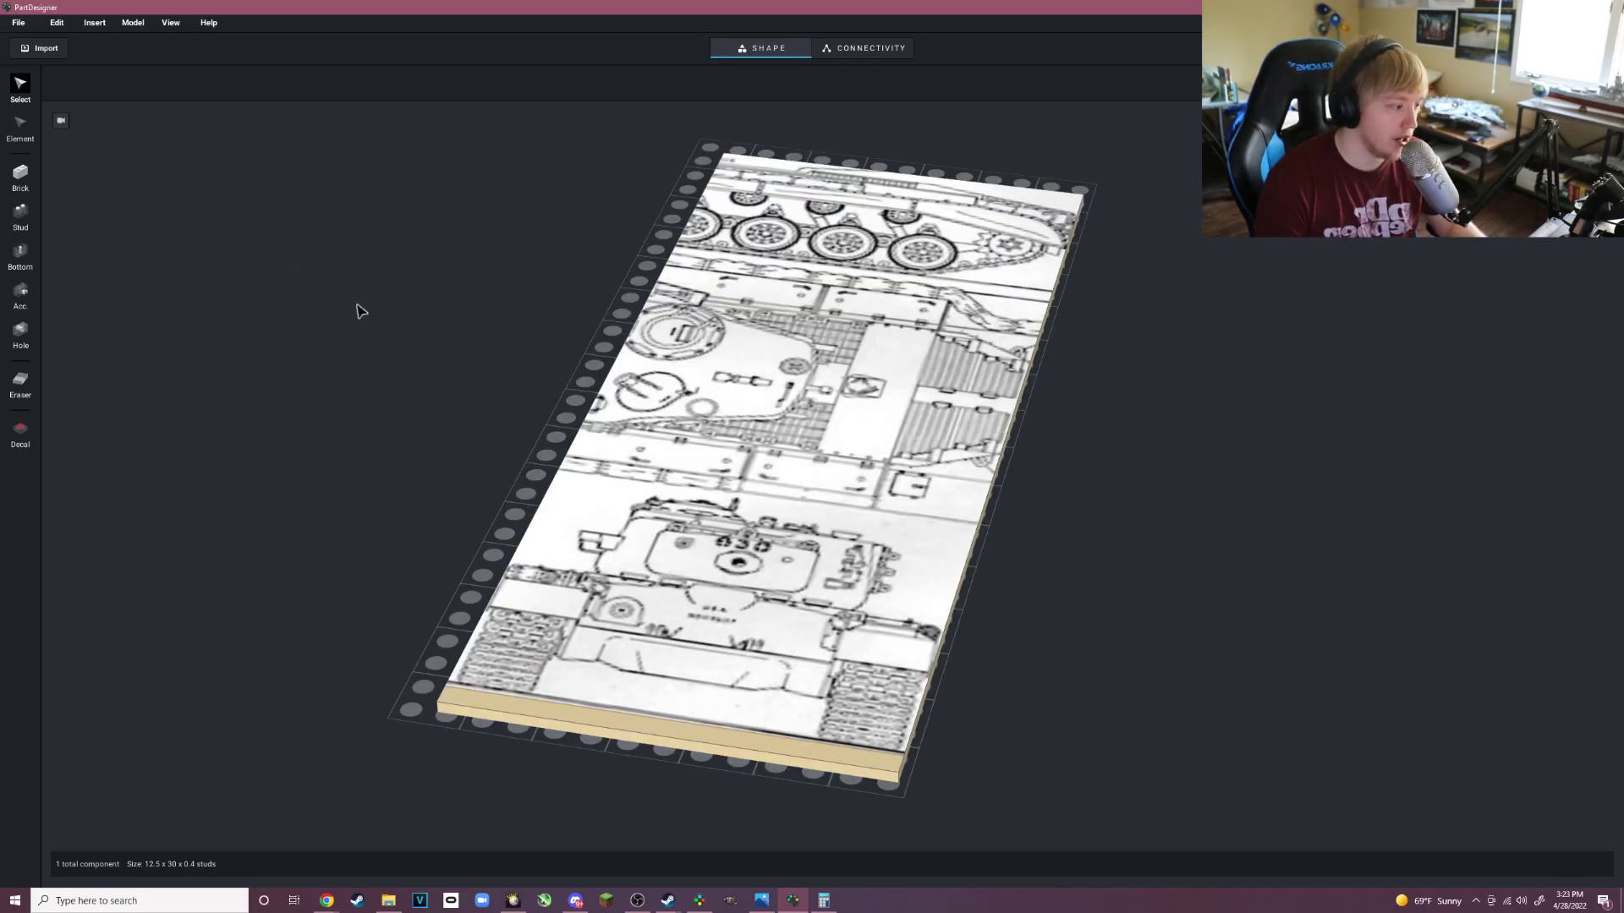
scroll(357, 311, down, 1)
click(713, 423)
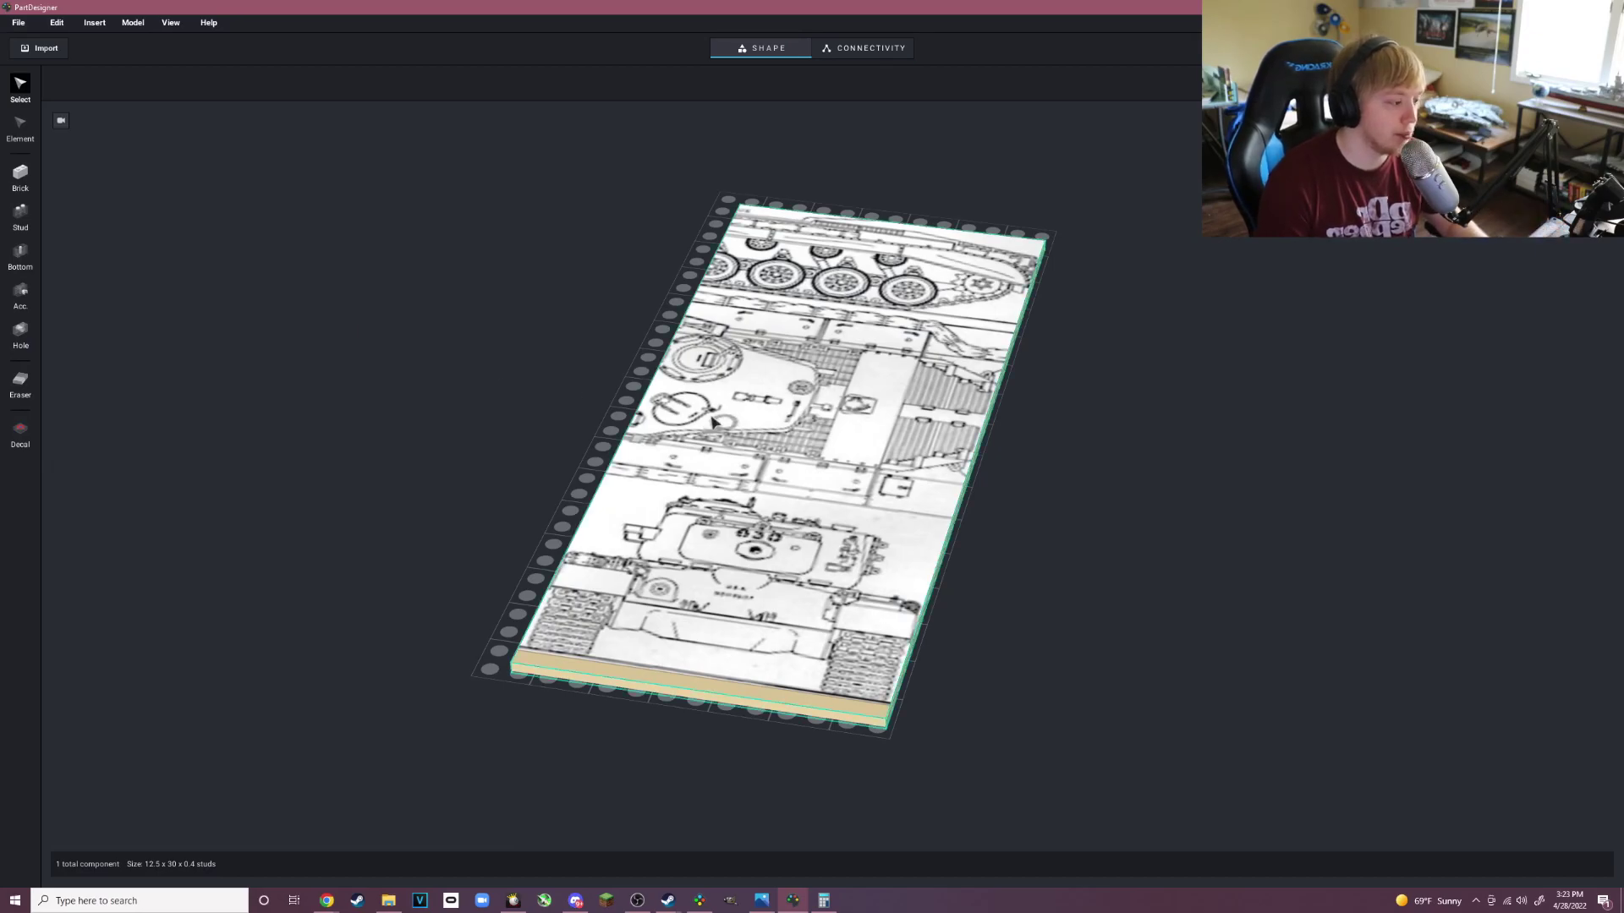
click(499, 531)
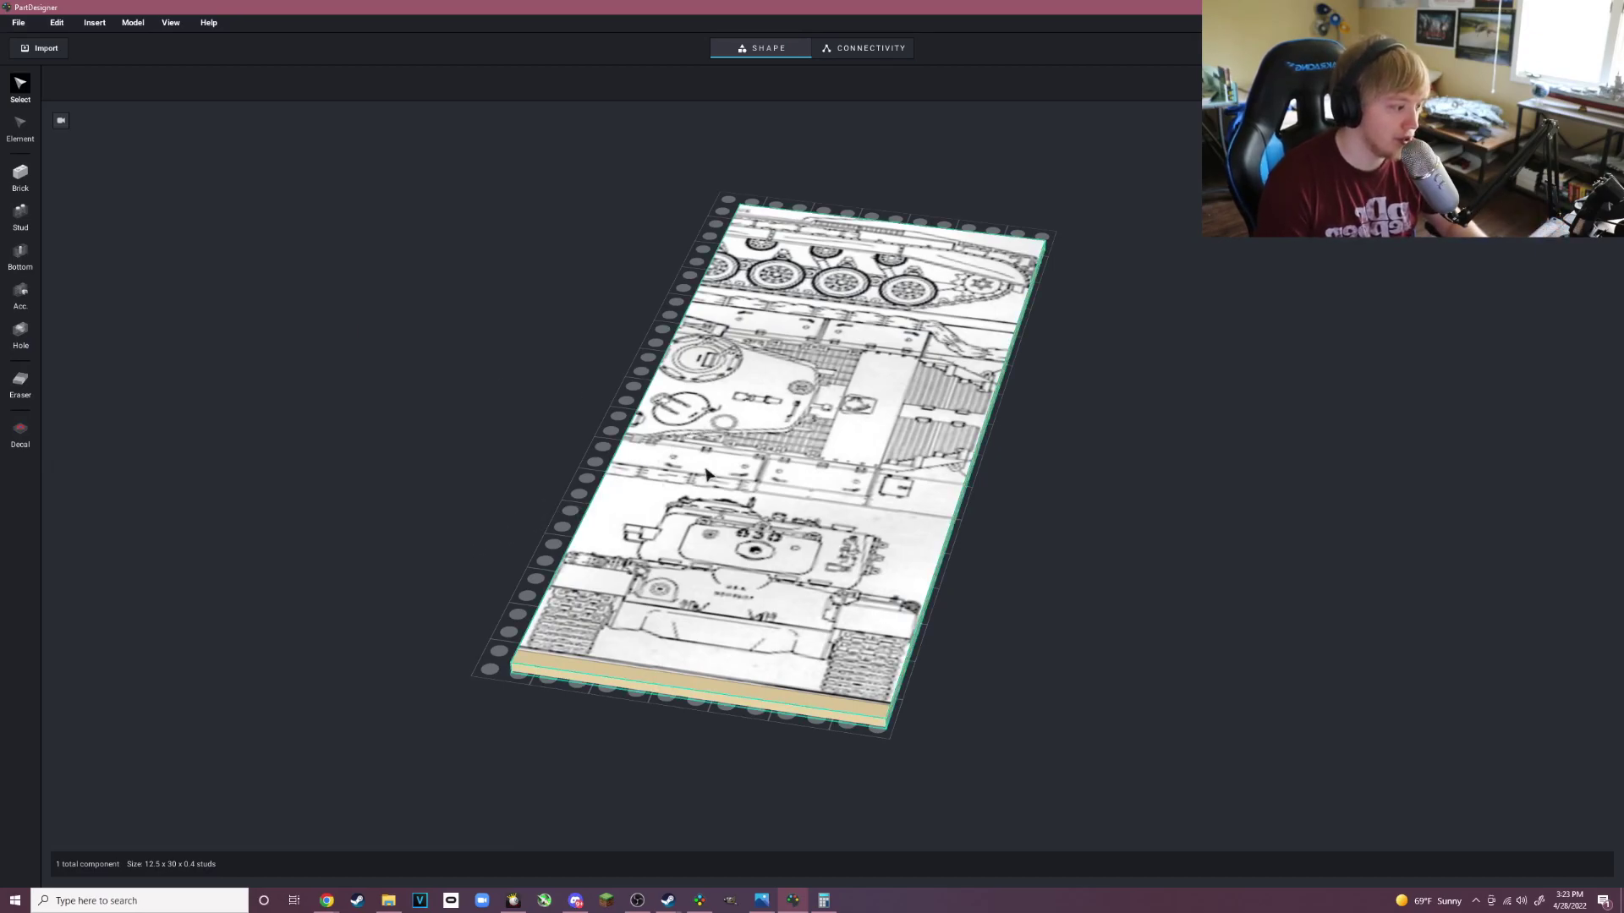
Export the selected tile to Studio as a custom part named m26_pershing_front, with selected parts only.
click(839, 410)
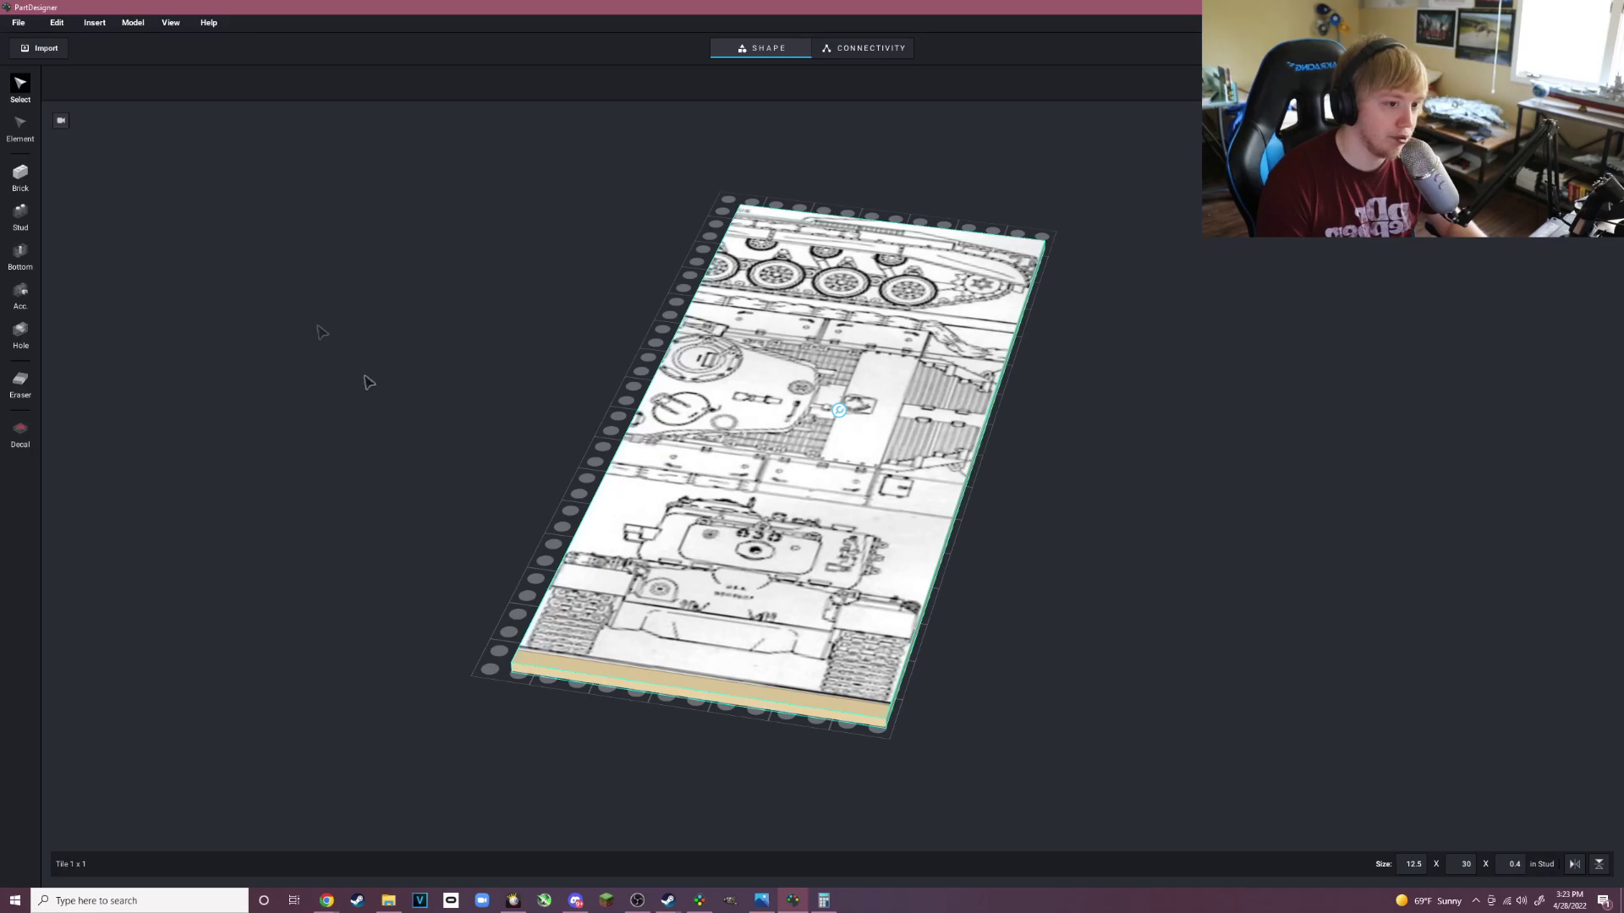
click(23, 23)
mouse_move(59, 171)
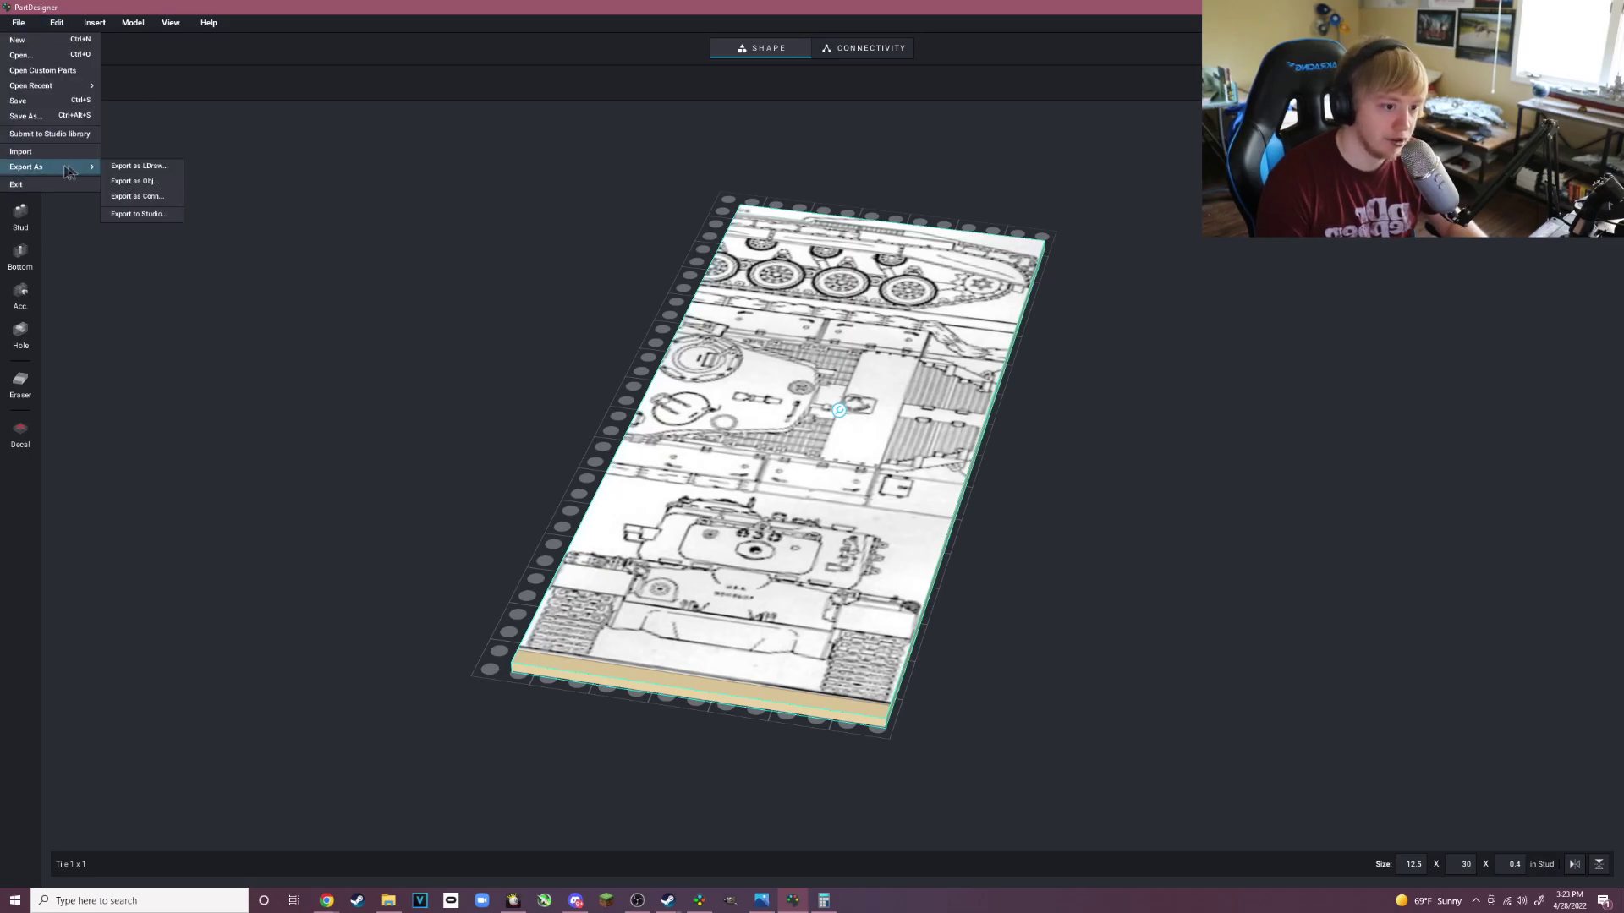
click(141, 214)
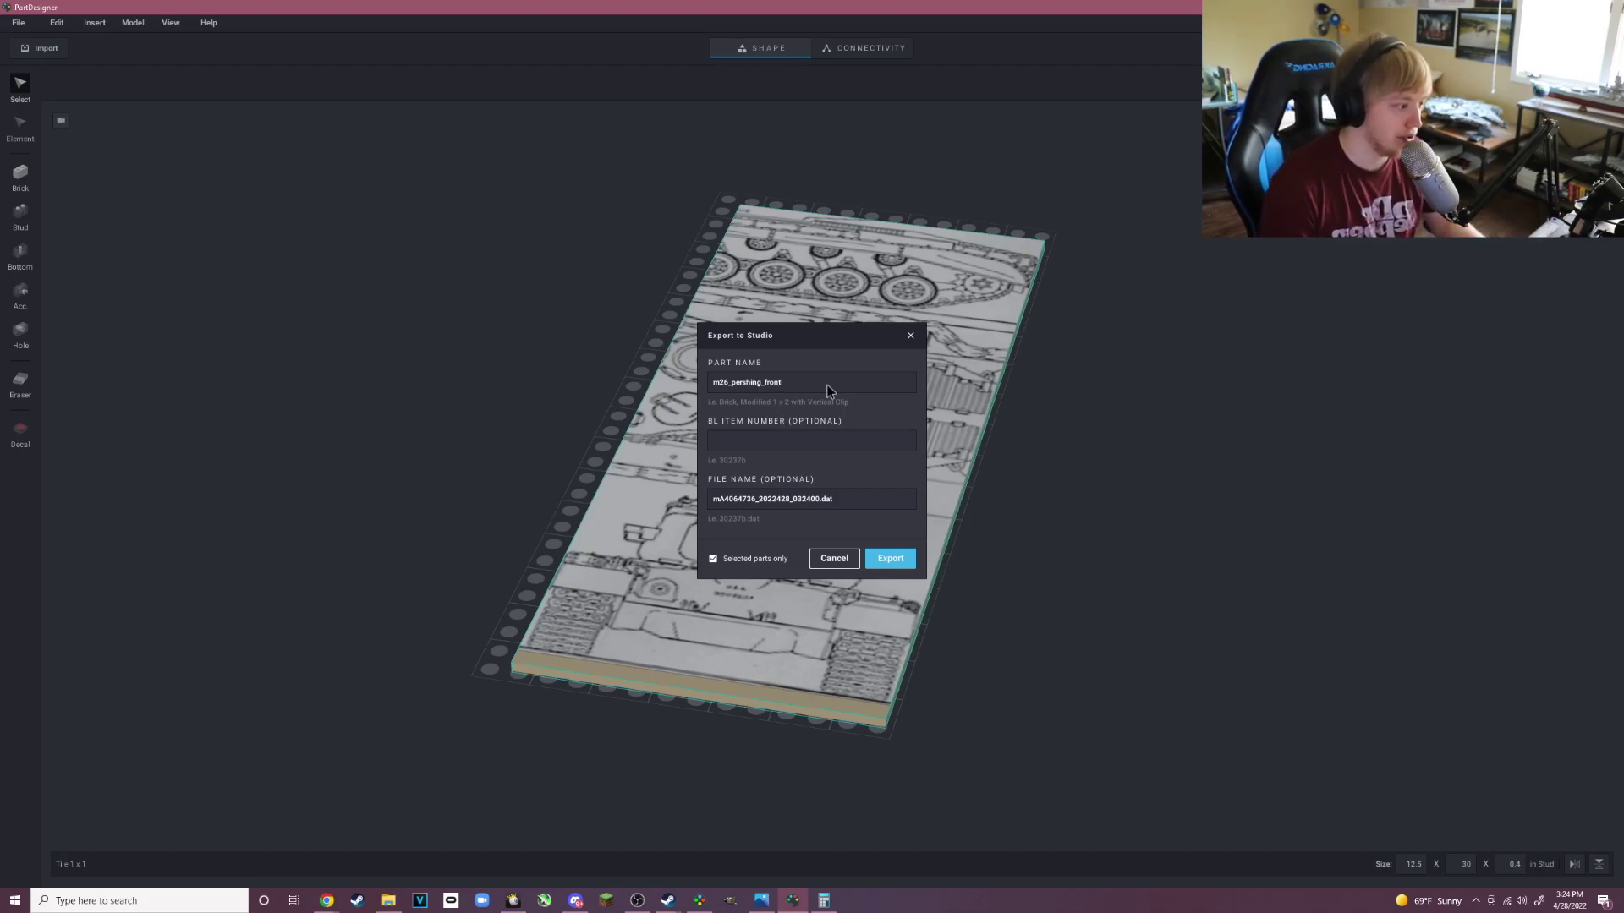
click(889, 559)
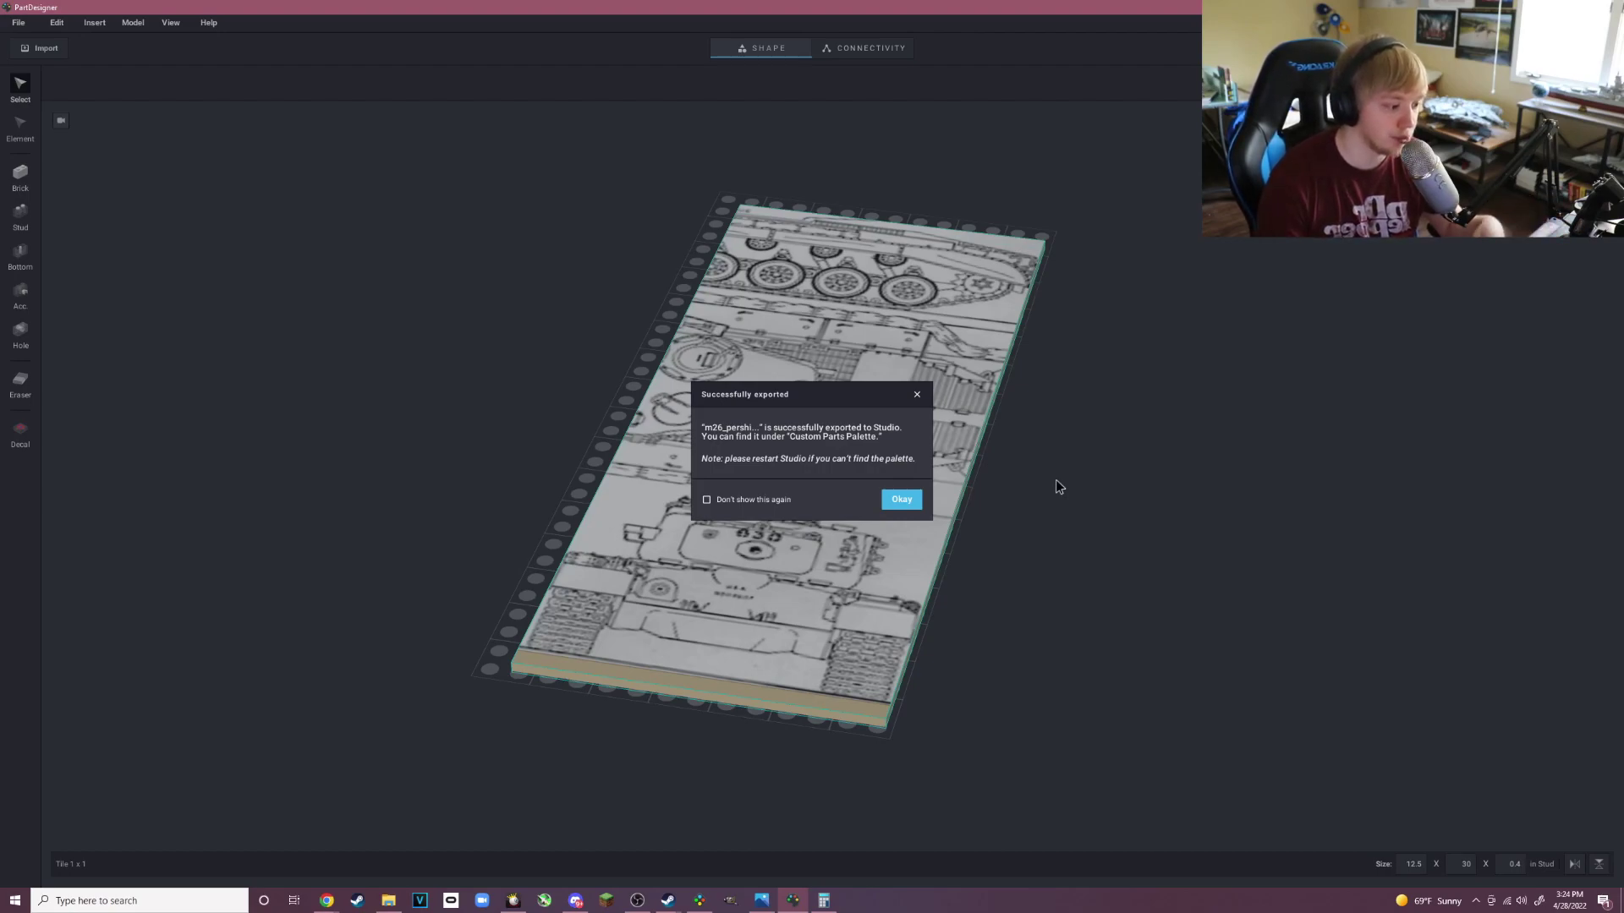
click(901, 500)
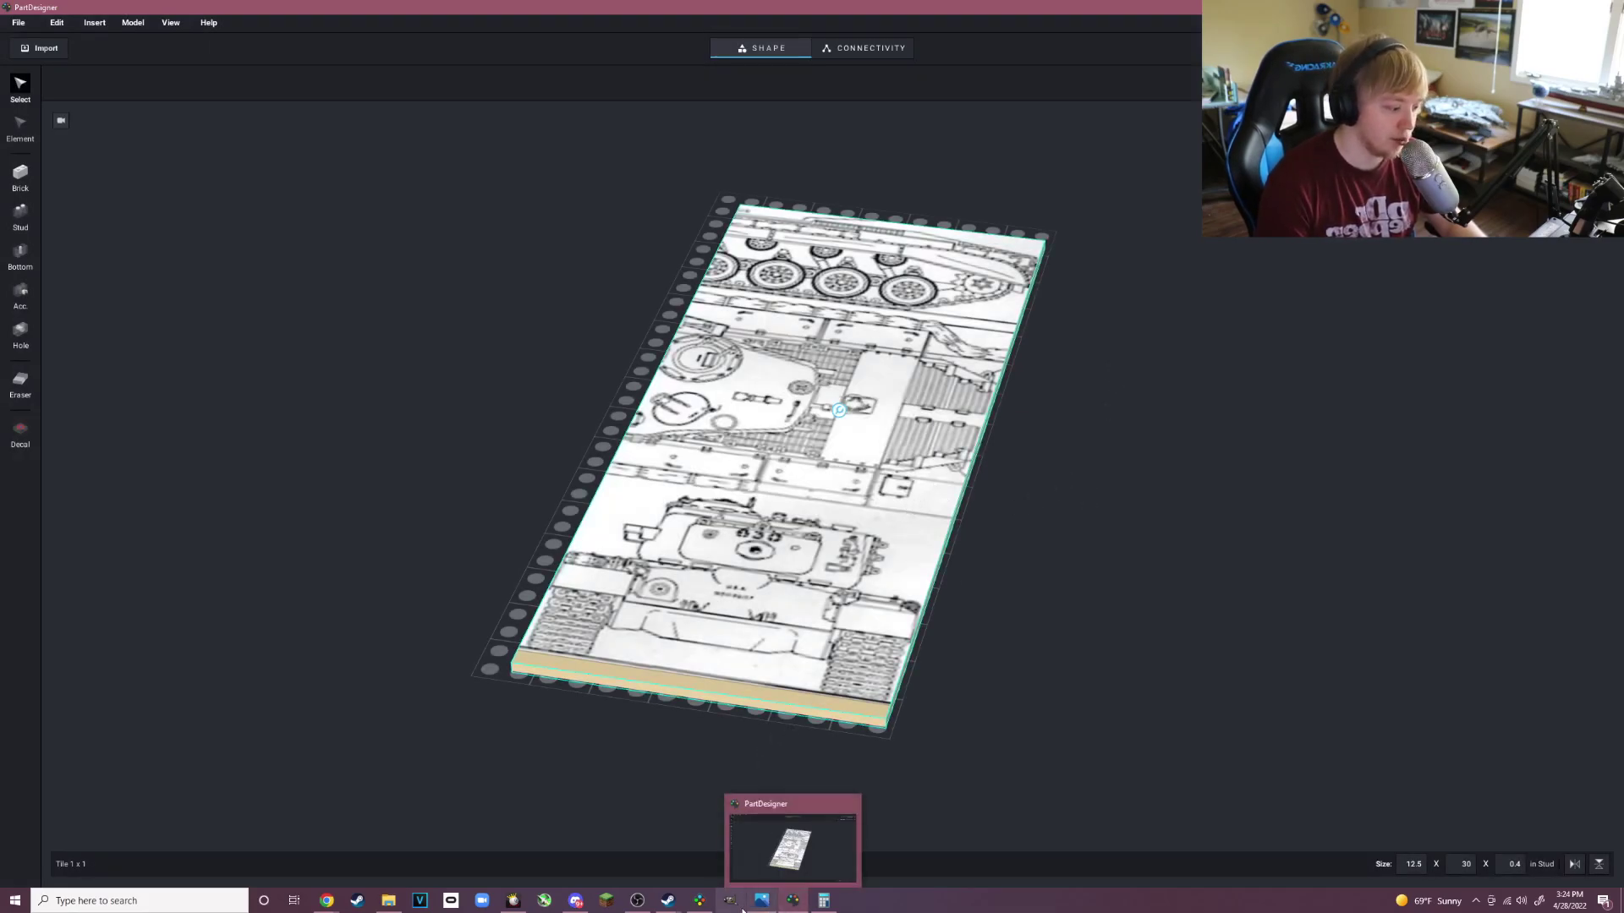
Switch to BrickLink Studio and show the Custom Parts palette.
click(702, 903)
scroll(566, 457, up, 2)
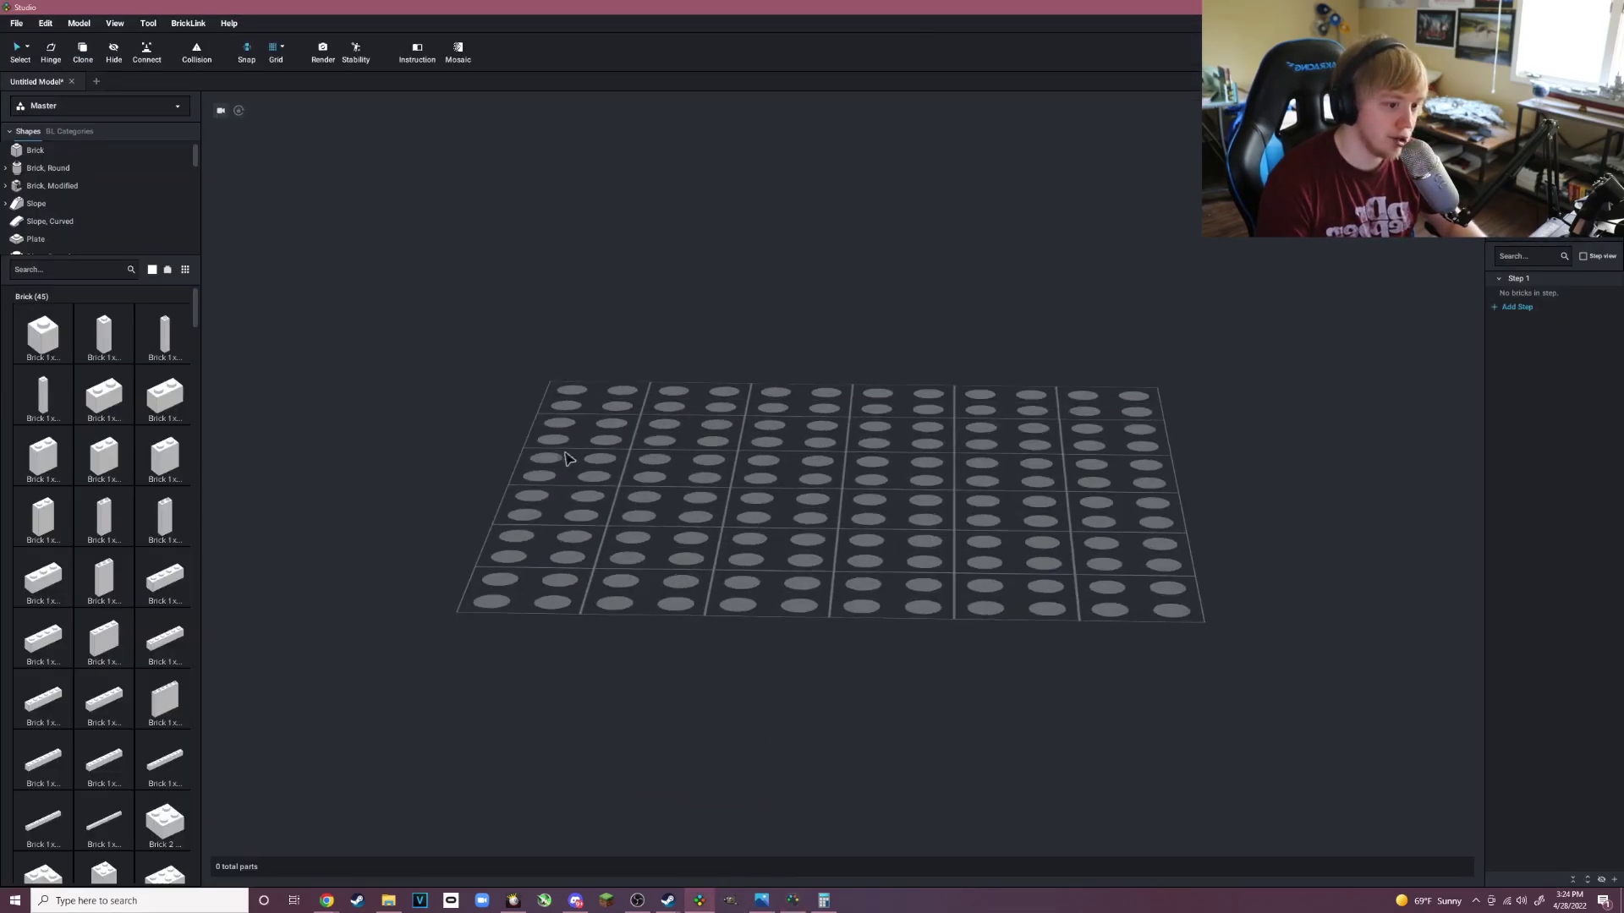
click(77, 110)
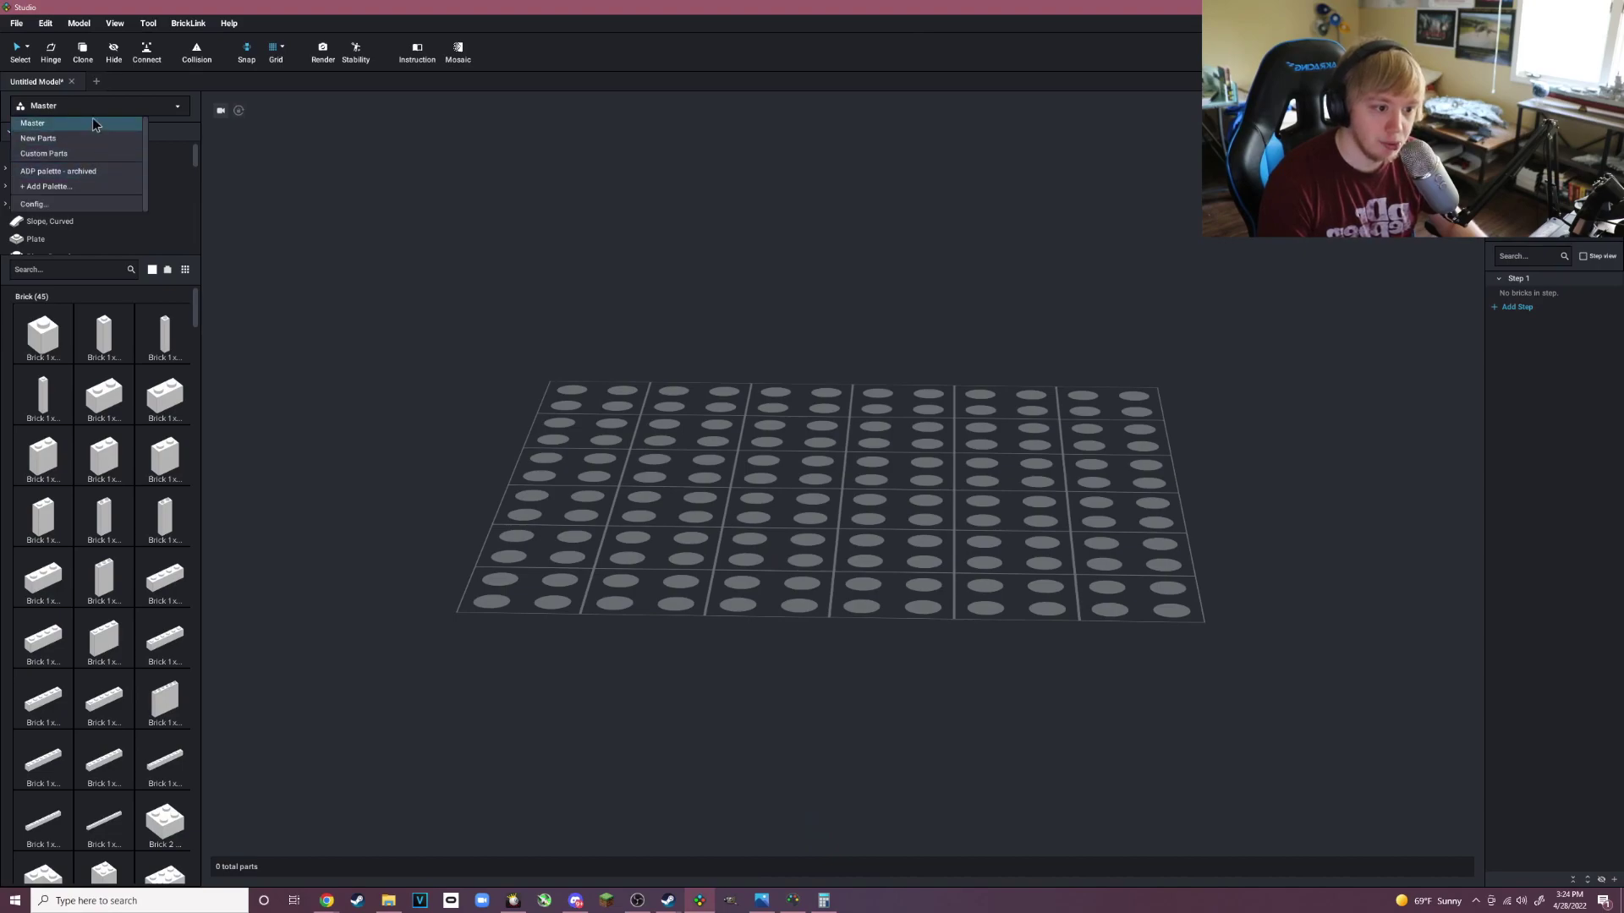
click(80, 107)
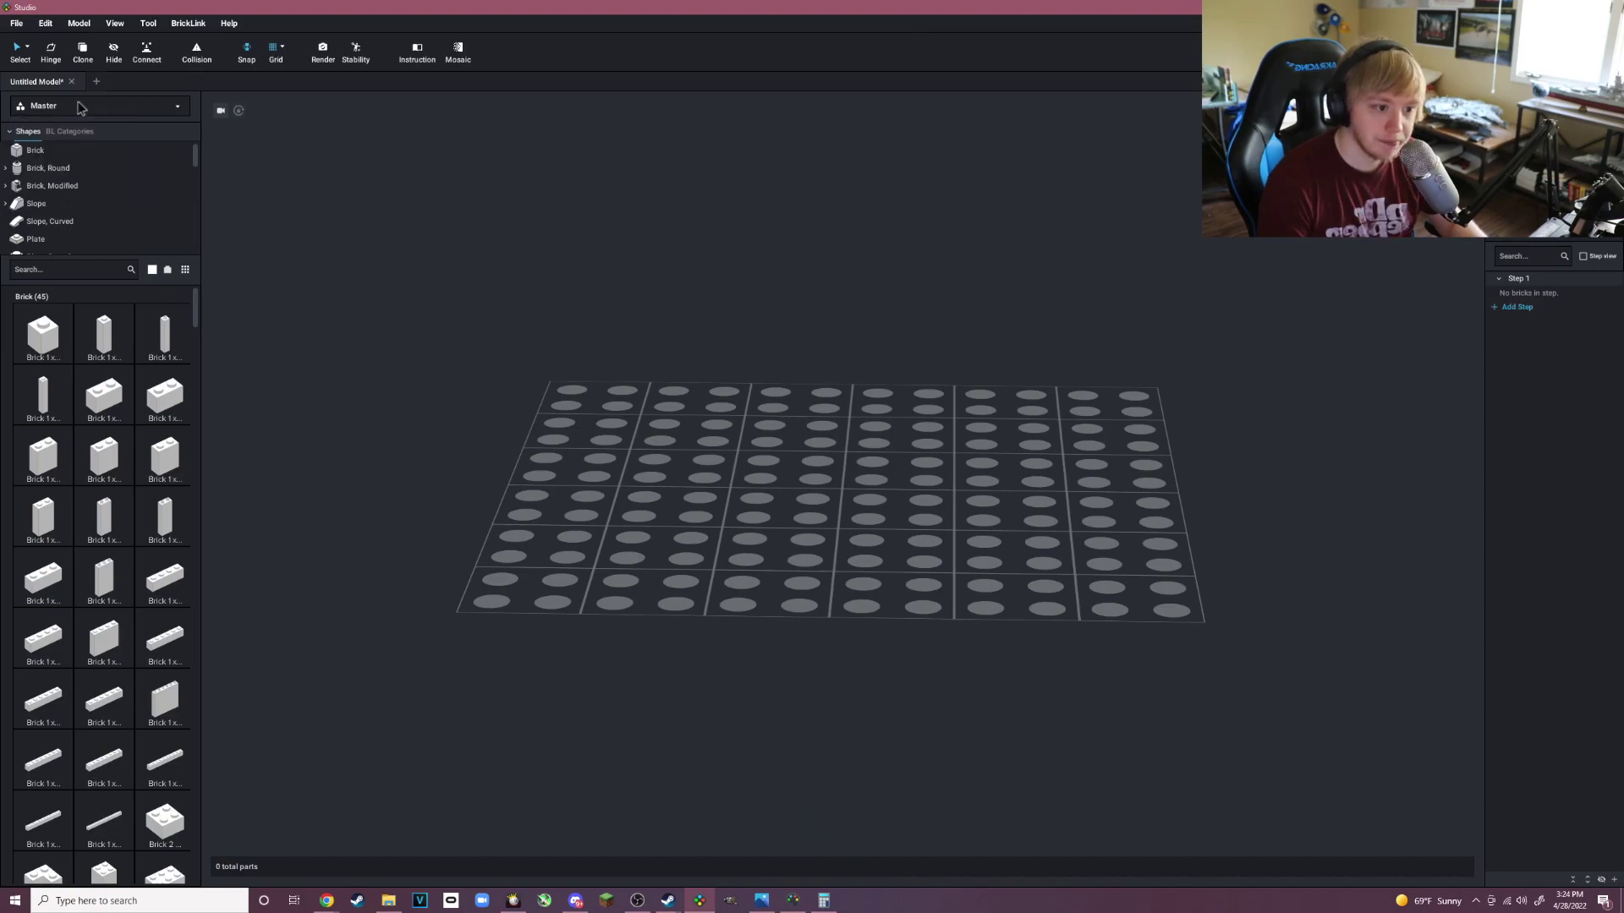
click(153, 115)
click(98, 154)
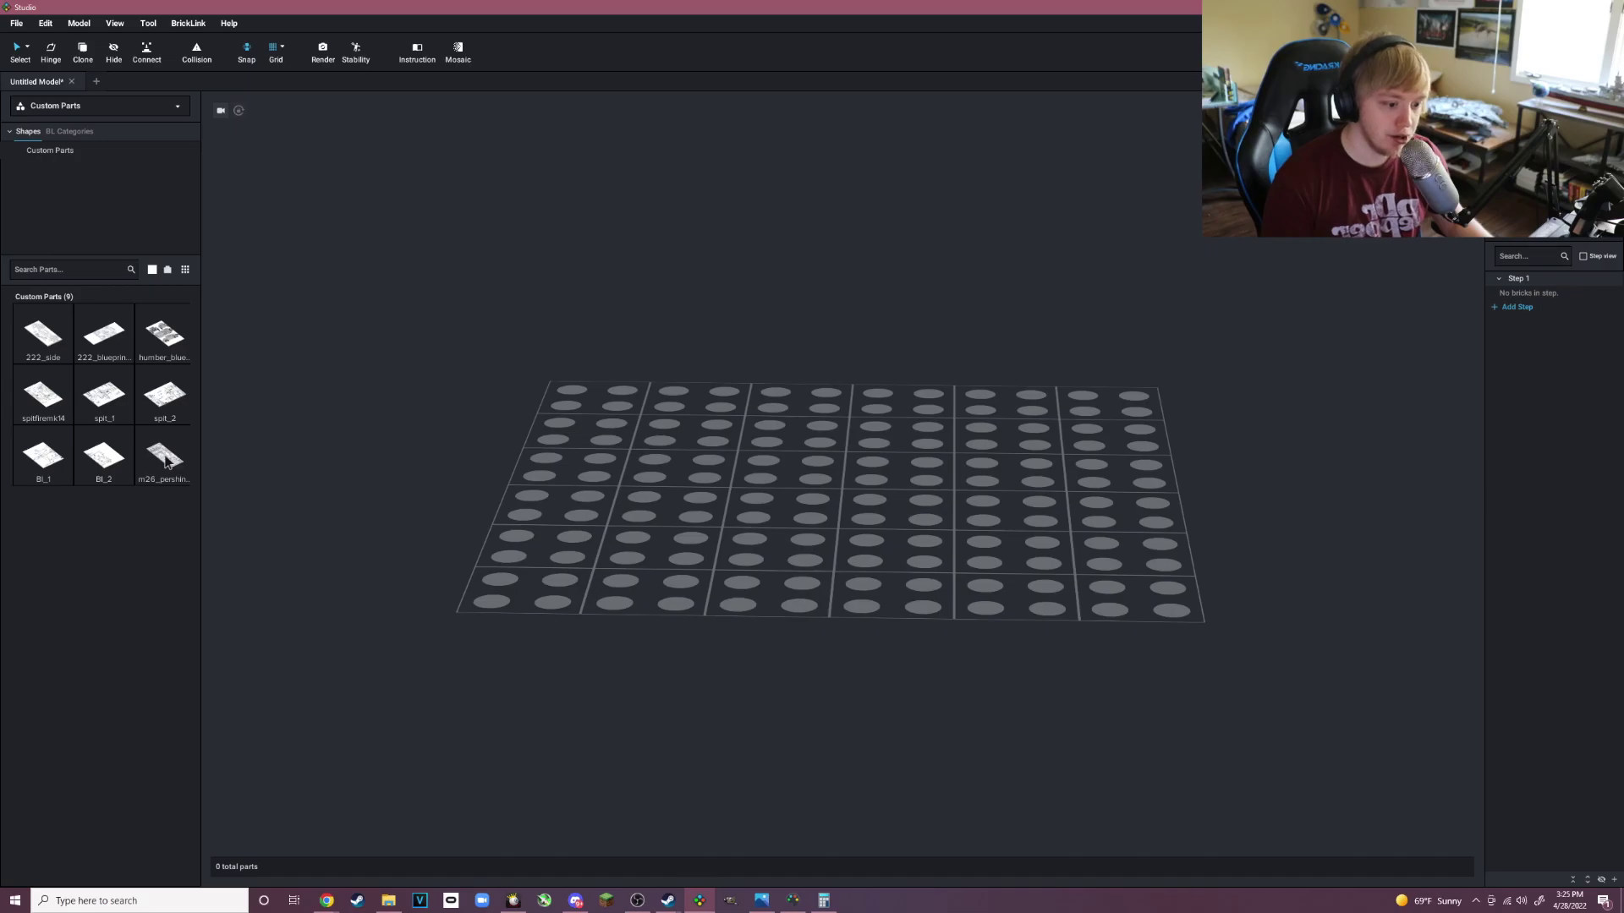
Place the m26_pershing_front custom part on the building grid.
click(724, 372)
scroll(724, 372, down, 5)
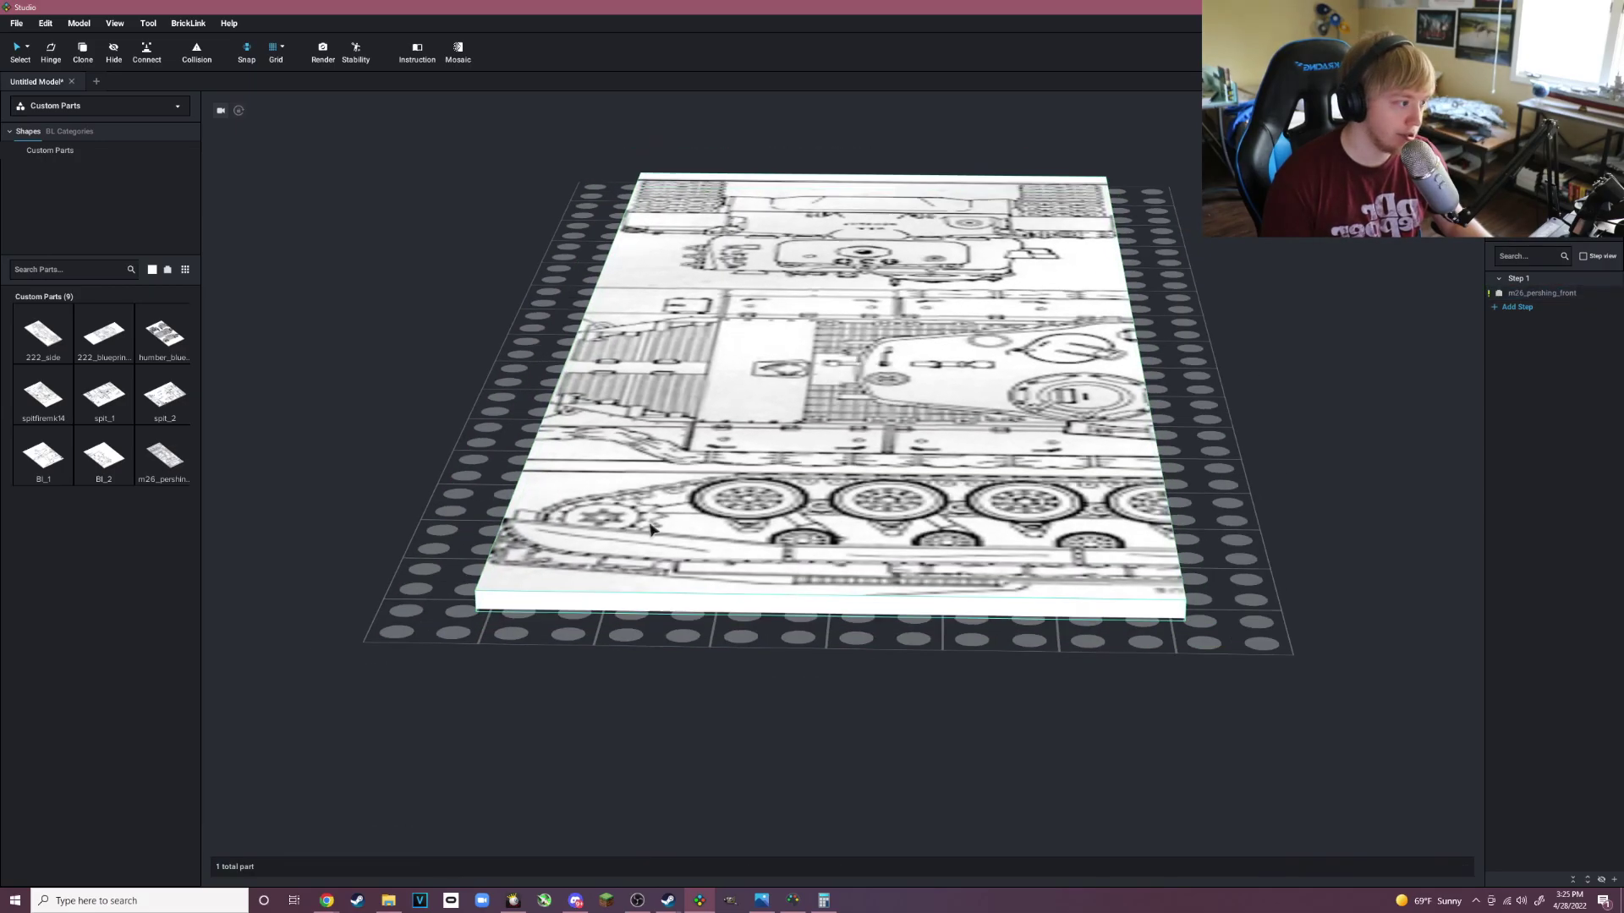
right_drag(567, 499, 754, 569)
scroll(754, 569, up, 3)
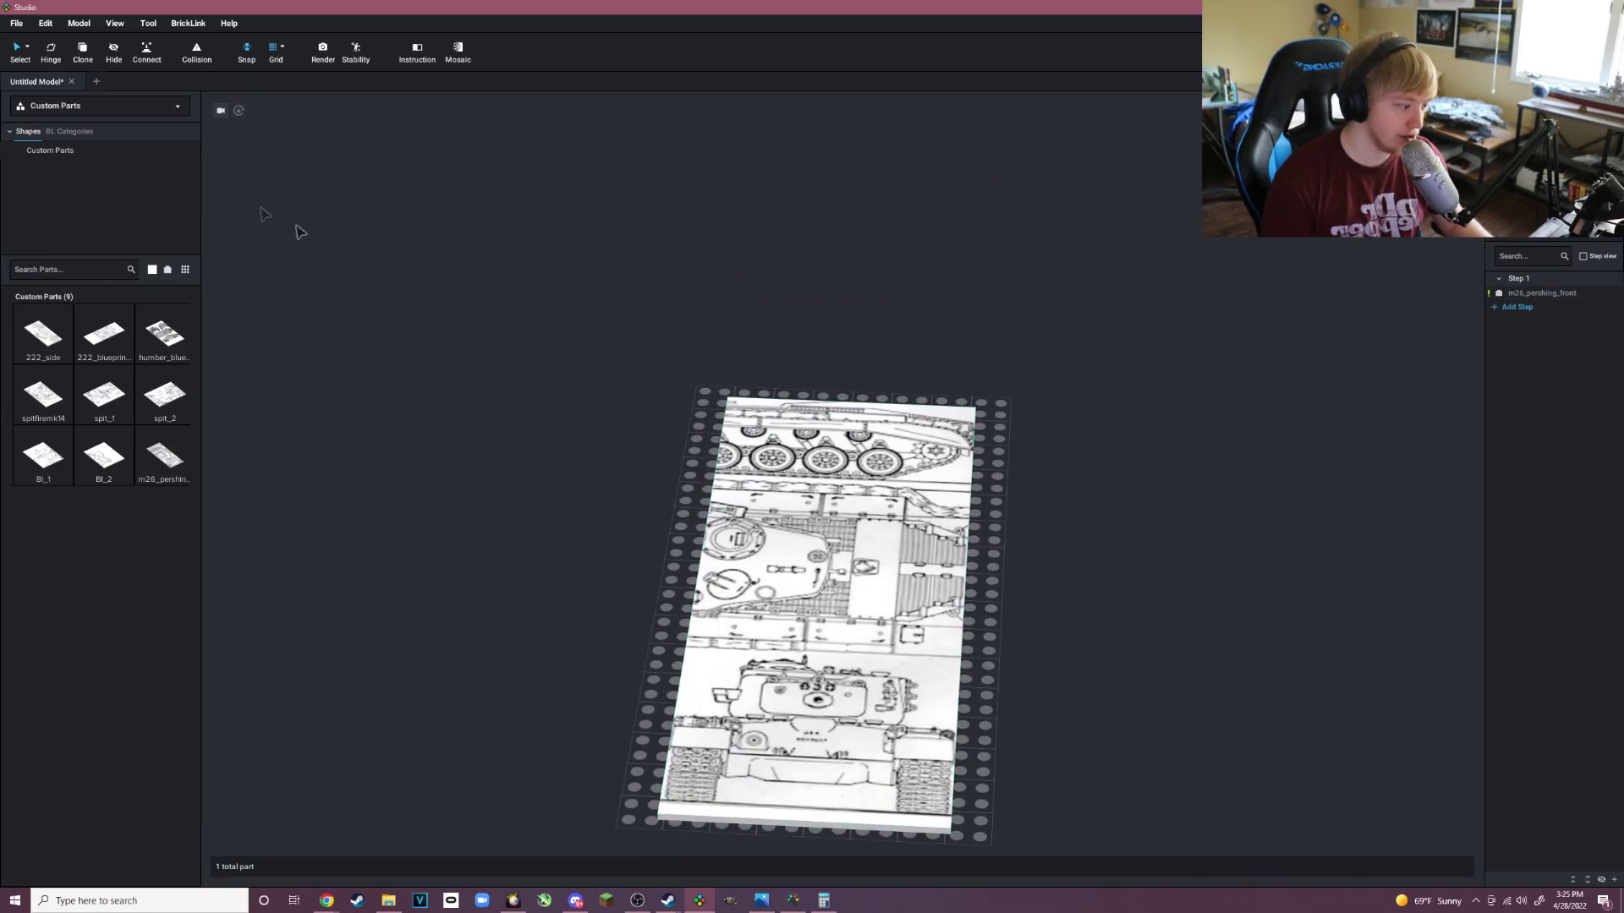
Set the parts palette back to Master.
click(121, 107)
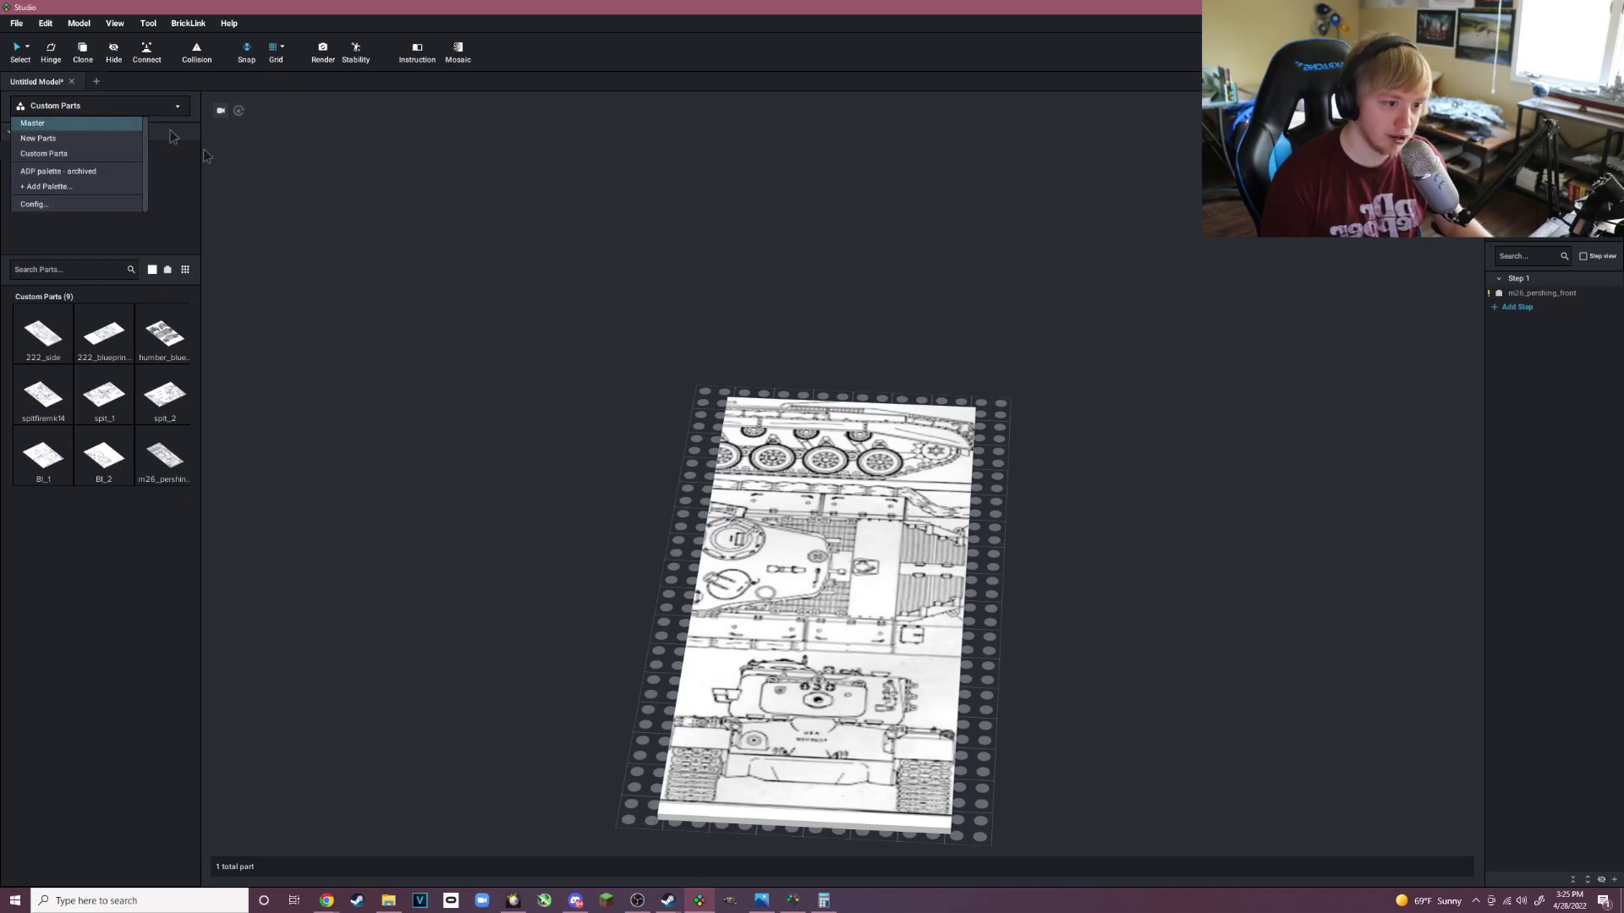
click(76, 123)
scroll(668, 495, down, 3)
drag(824, 592, 799, 487)
scroll(985, 613, up, 3)
click(1055, 591)
Rotate the m26_pershing_front part so that it stands upright with the tank's end view at the base.
click(801, 497)
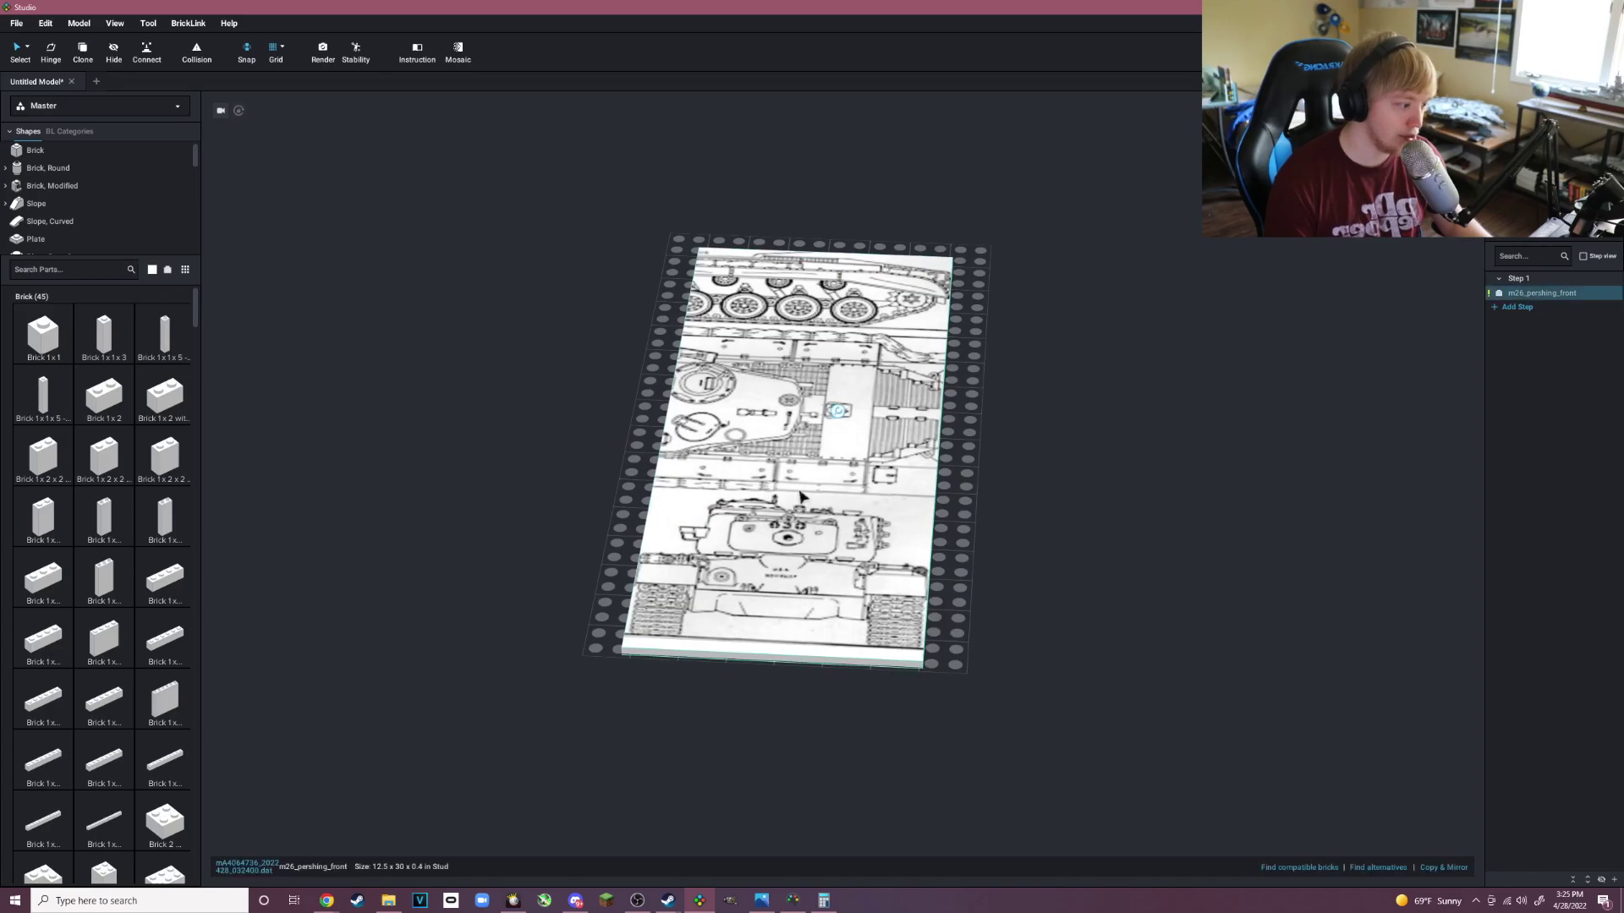
key(Up)
key(Right)
key(Right)
right_drag(804, 460, 795, 406)
click(750, 714)
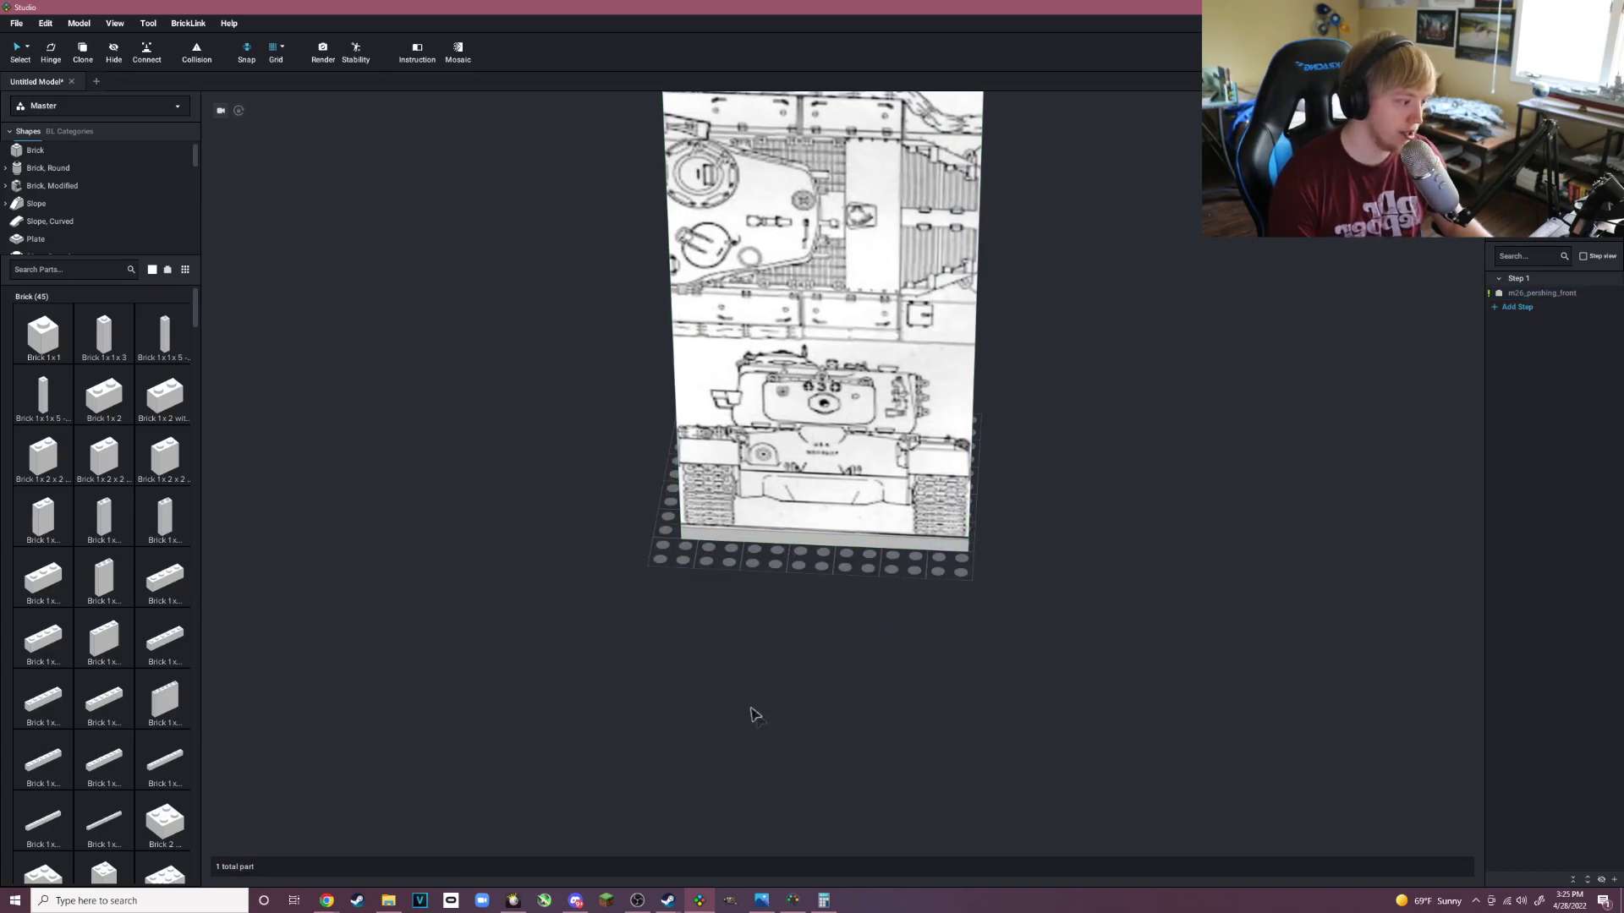
Place a Brick 1 x 2 in front of the blueprint, at the left end of the tank's lower hull.
mouse_move(750, 714)
right_down()
mouse_move(744, 692)
mouse_move(699, 699)
mouse_move(852, 707)
mouse_move(787, 699)
mouse_move(764, 703)
mouse_move(794, 724)
mouse_move(735, 724)
mouse_move(819, 727)
mouse_move(784, 721)
mouse_move(805, 720)
right_up()
scroll(798, 719, up, 1)
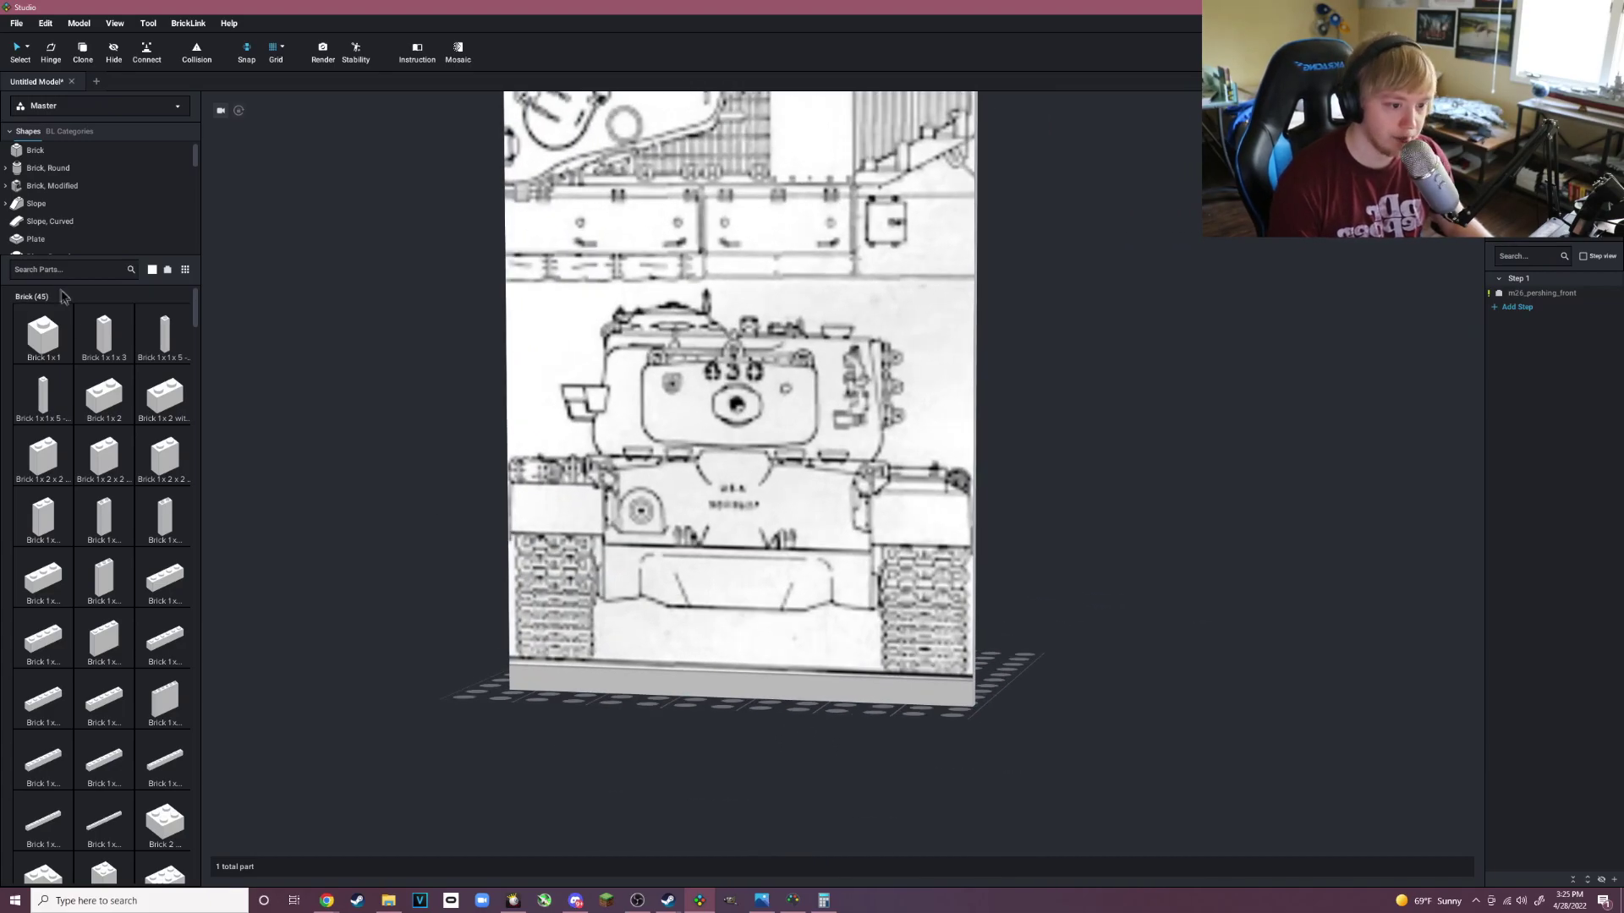
right_drag(449, 549, 456, 560)
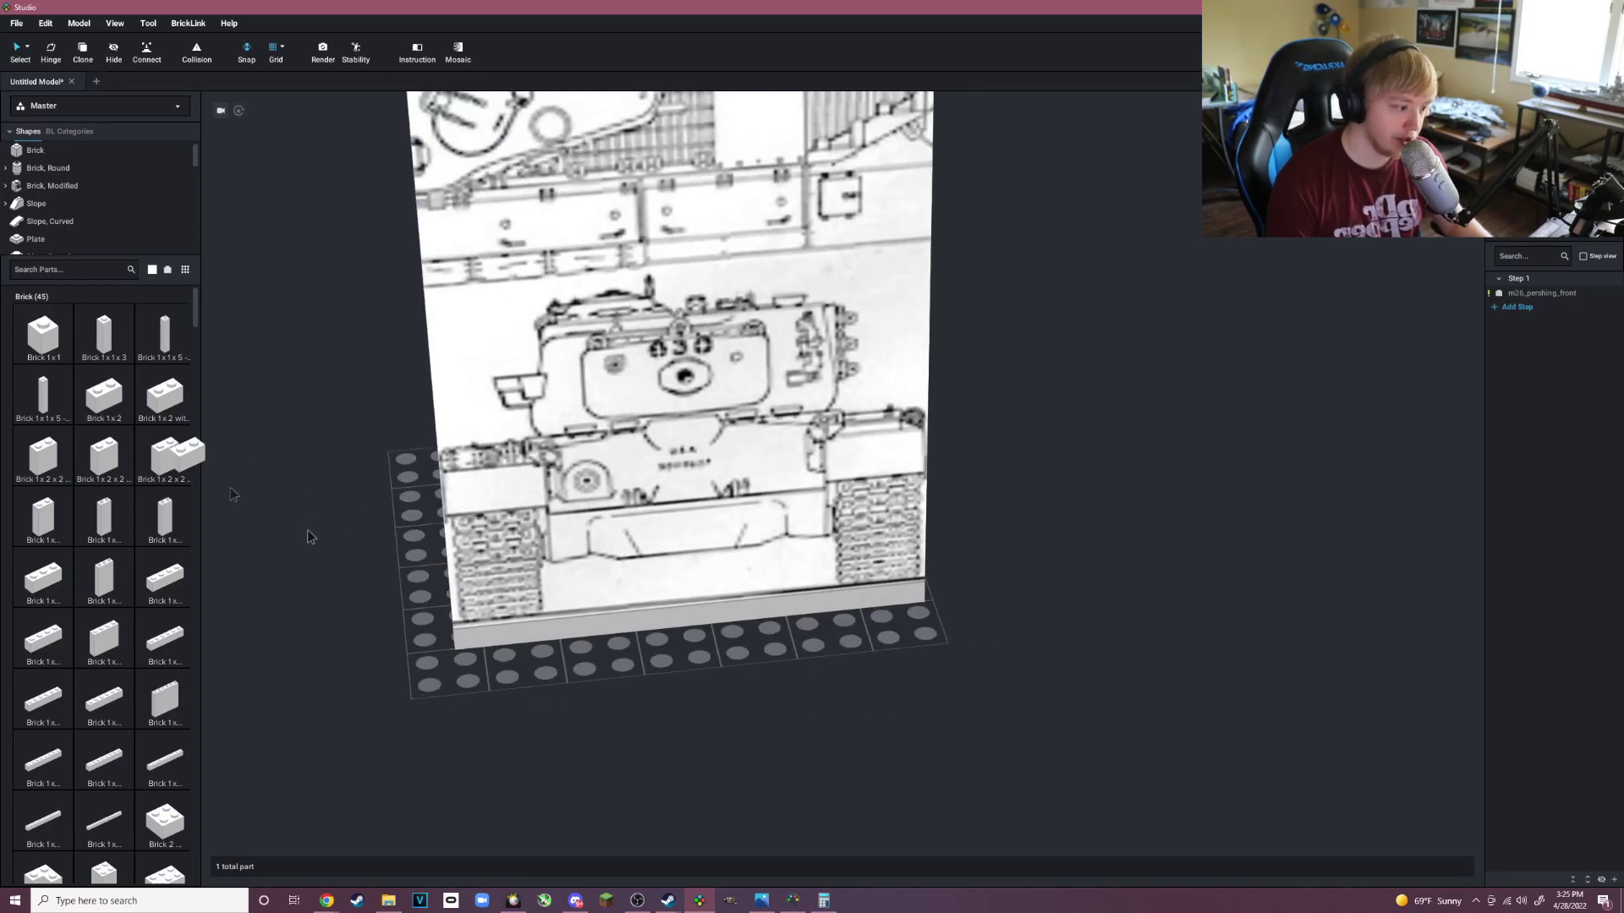
drag(308, 538, 585, 672)
right_drag(728, 726, 809, 703)
key(Up)
key(Up)
key(Up)
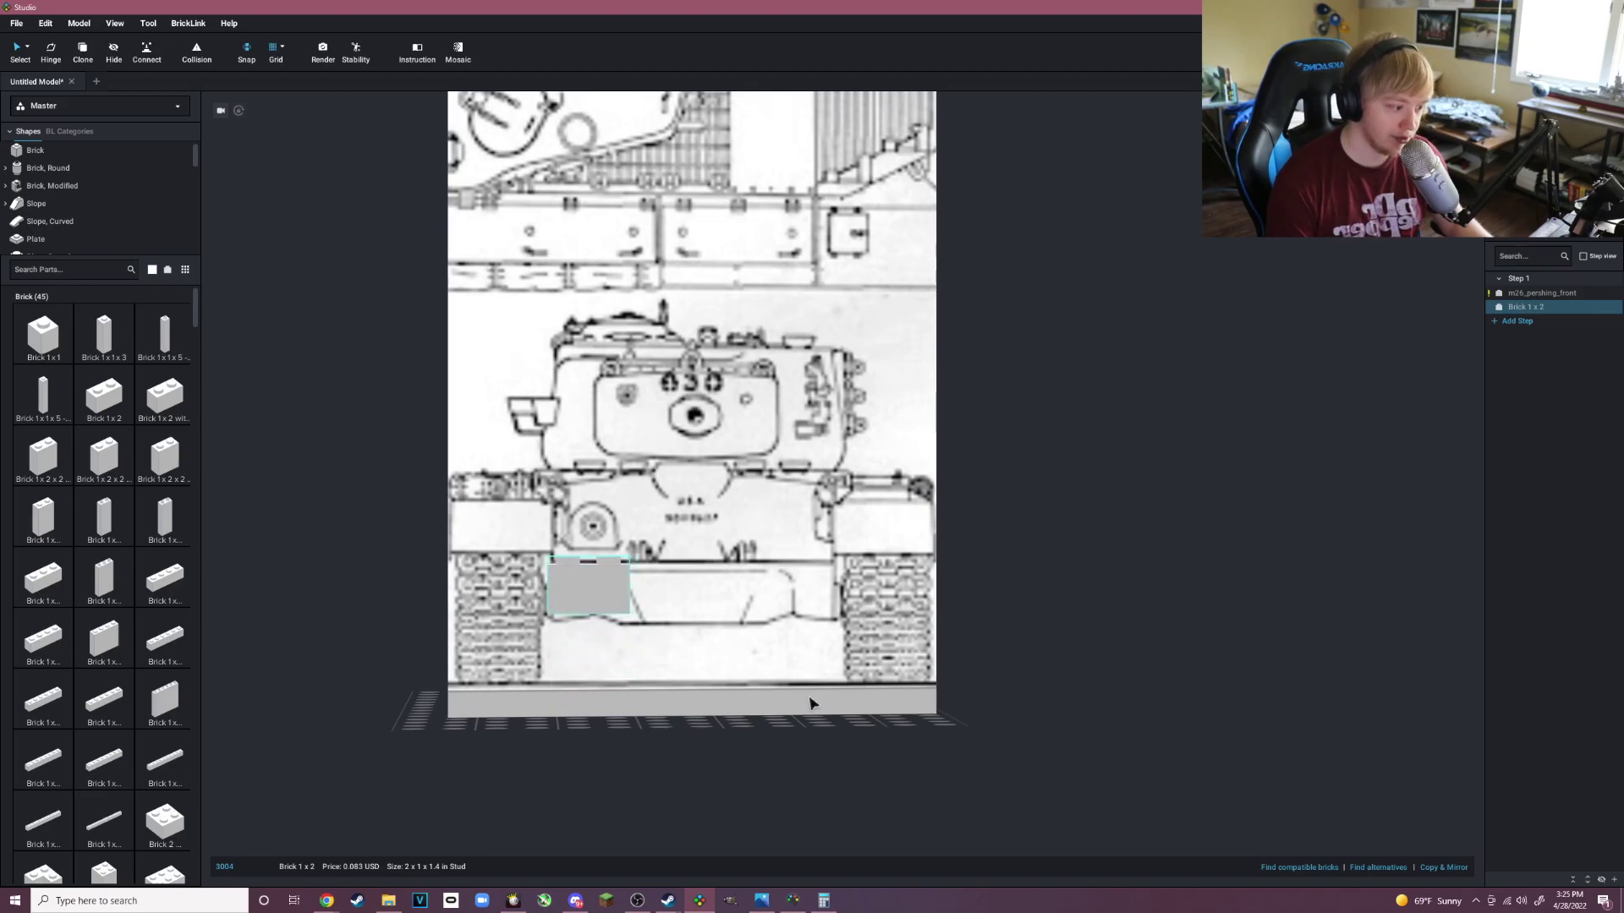
click(743, 819)
scroll(742, 819, up, 3)
scroll(742, 817, down, 2)
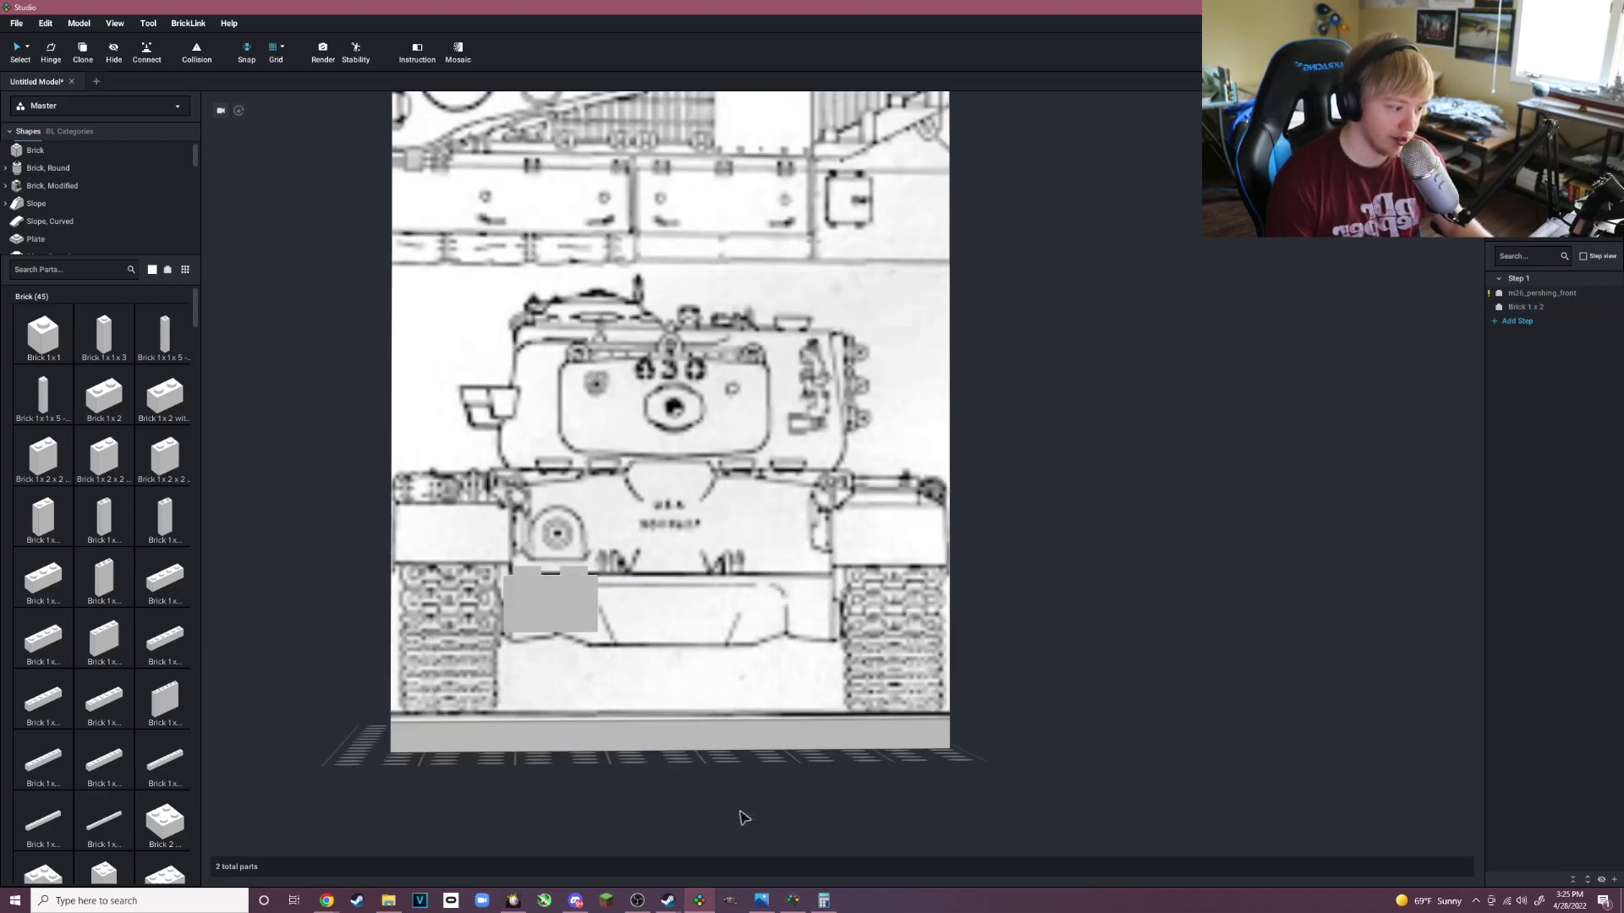
Copy the Brick 1 x 2 six times to form a lower row of four and a staggered upper row of three.
scroll(740, 811, down, 1)
middle_drag(740, 811, 738, 812)
right_drag(738, 812, 737, 821)
scroll(737, 821, up, 2)
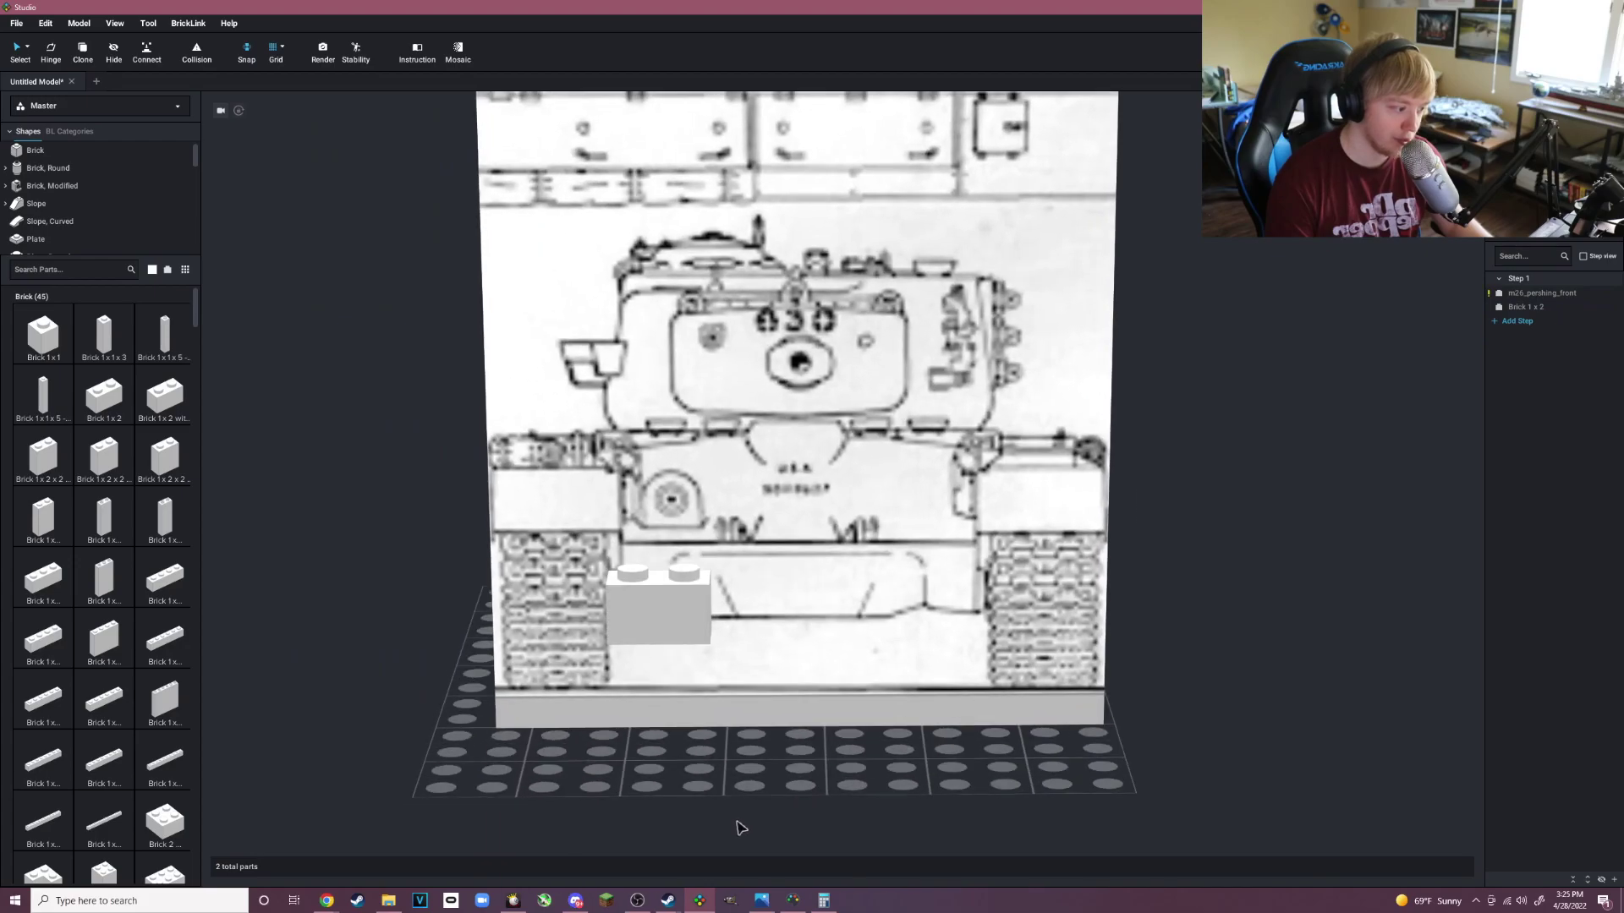
click(620, 624)
right_drag(620, 623, 631, 663)
right_drag(727, 727, 770, 575)
key(ctrl+d)
click(710, 517)
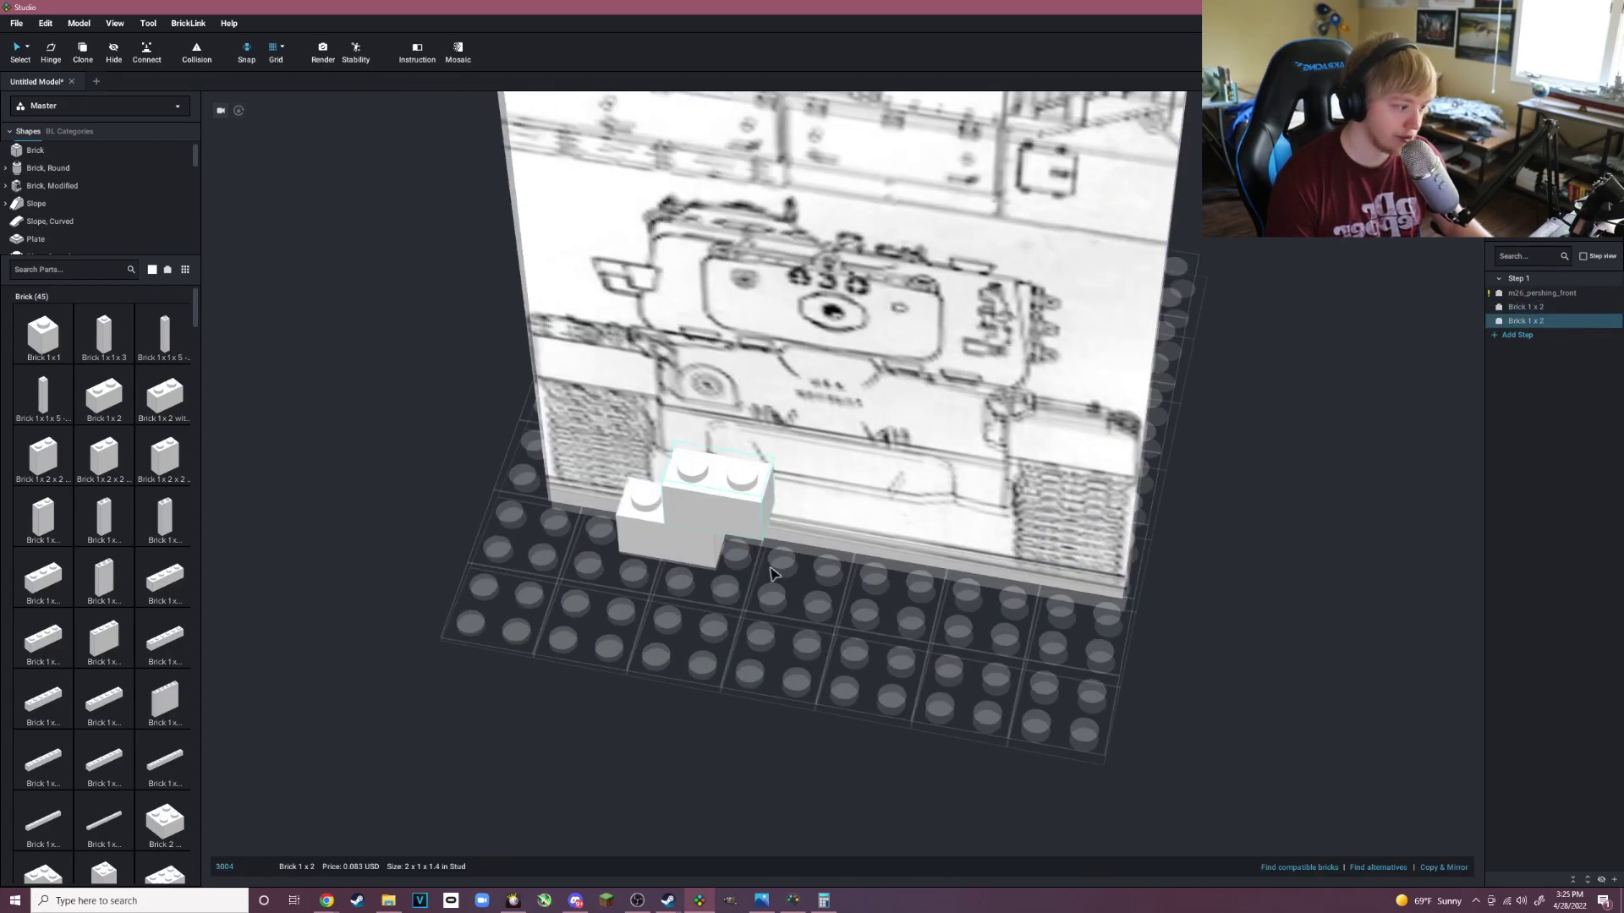
click(798, 669)
key(ctrl+v)
click(772, 557)
click(935, 721)
key(ctrl+v)
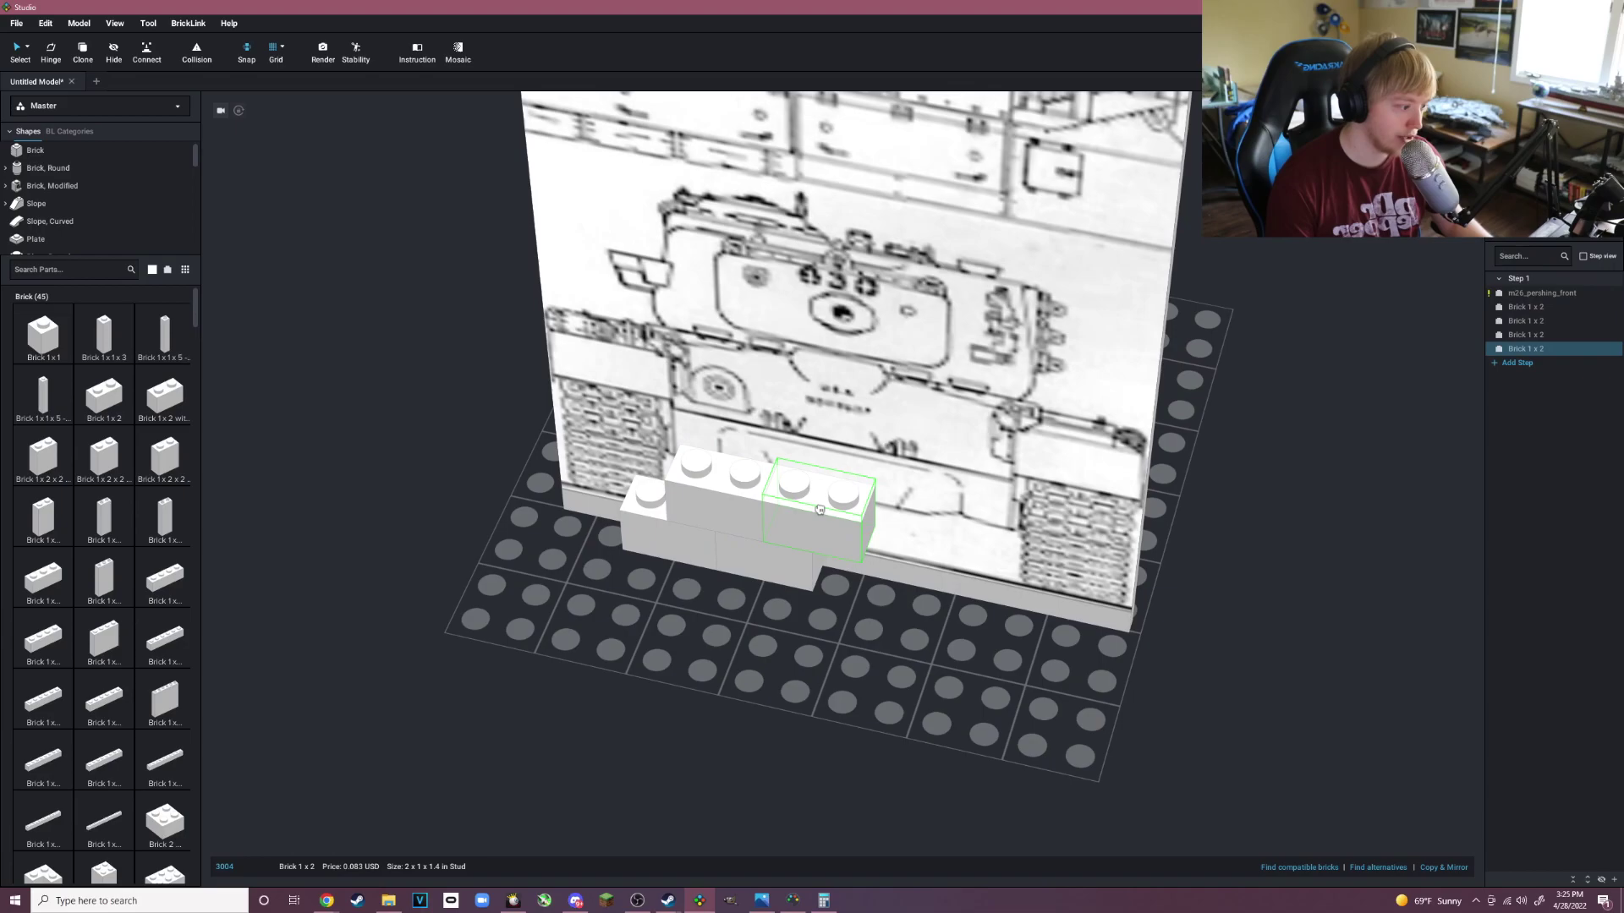
click(819, 510)
key(ctrl+v)
click(866, 583)
key(ctrl+v)
click(920, 545)
key(ctrl+v)
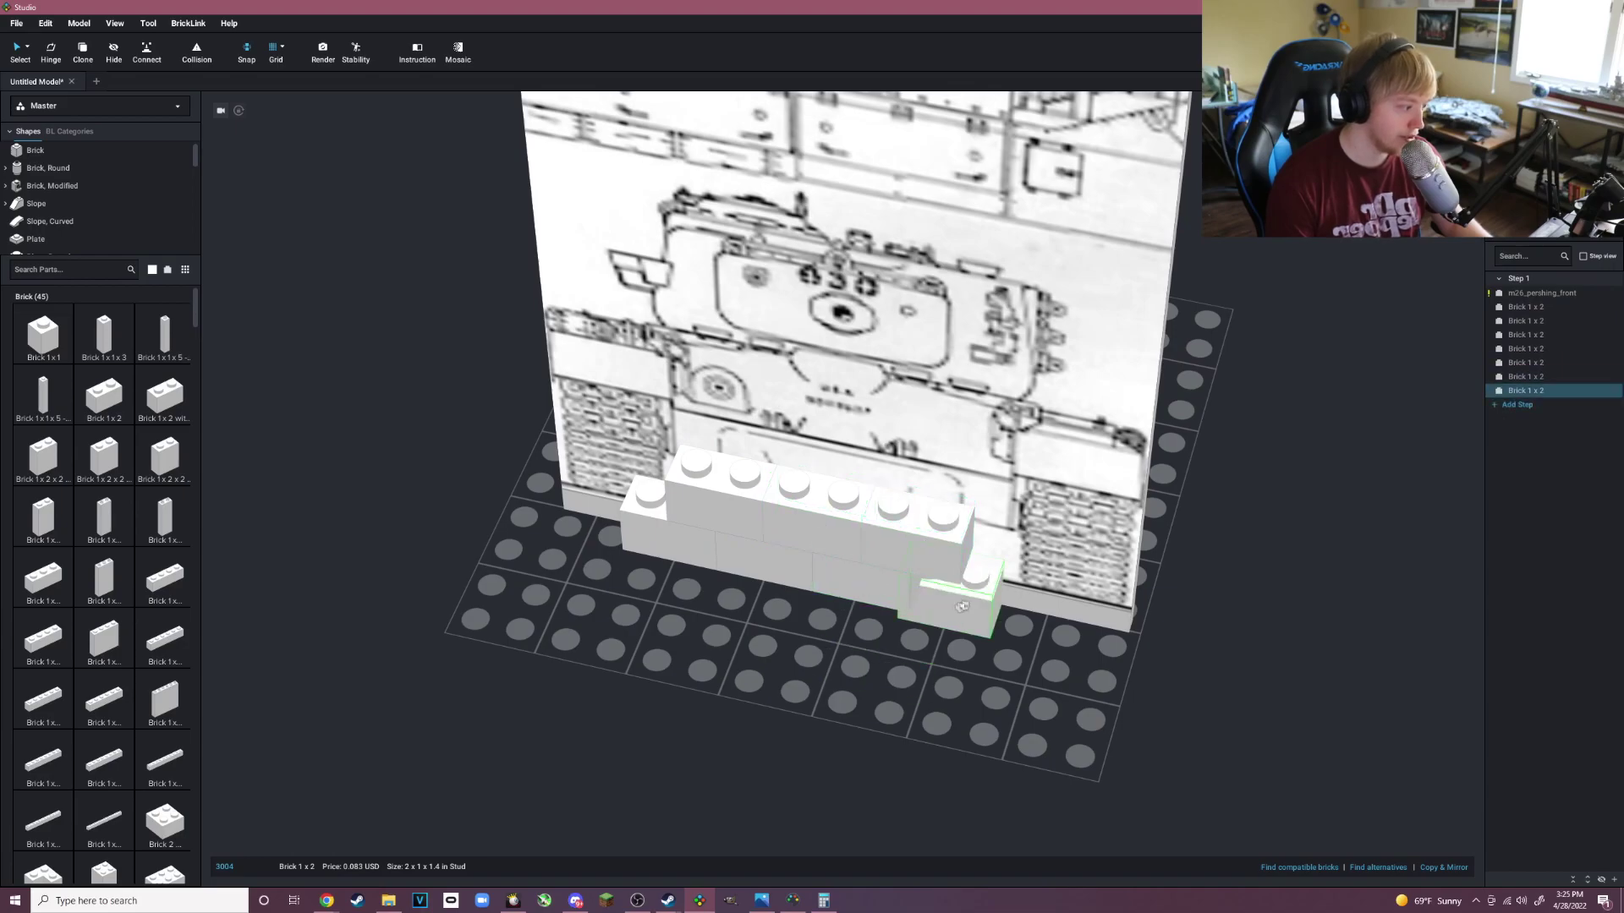
click(957, 605)
right_drag(957, 605, 959, 733)
Delete the three upper-row bricks, keeping the lower row of four across the tank's lower hull.
click(902, 534)
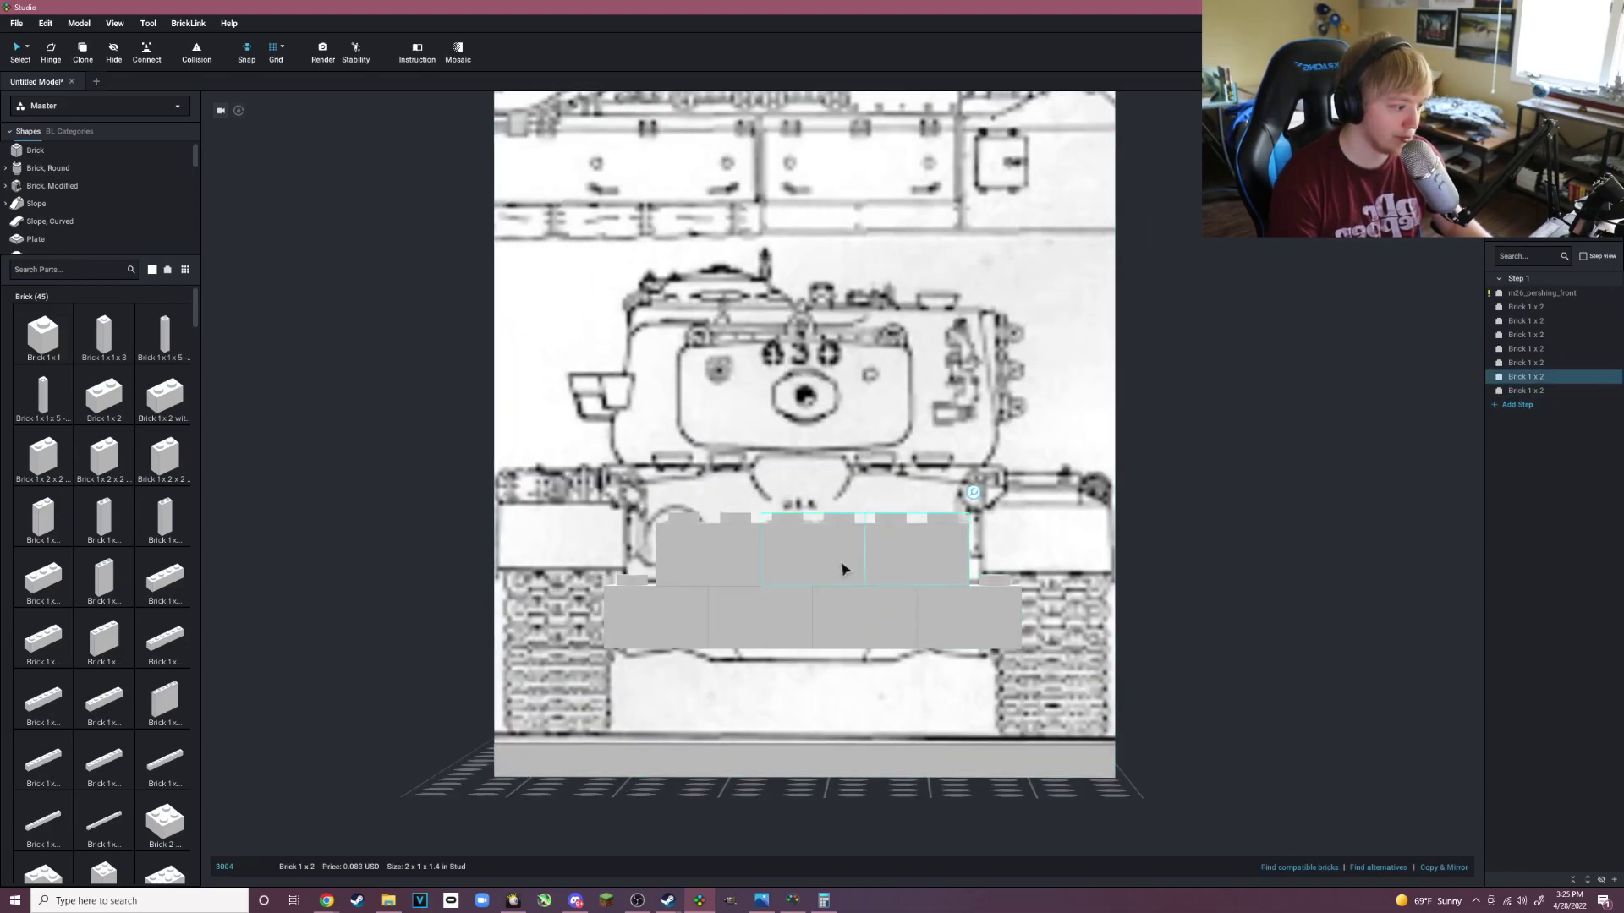
key(Delete)
click(832, 565)
key(Delete)
click(718, 558)
key(Delete)
right_drag(718, 558, 651, 580)
right_drag(903, 572, 899, 572)
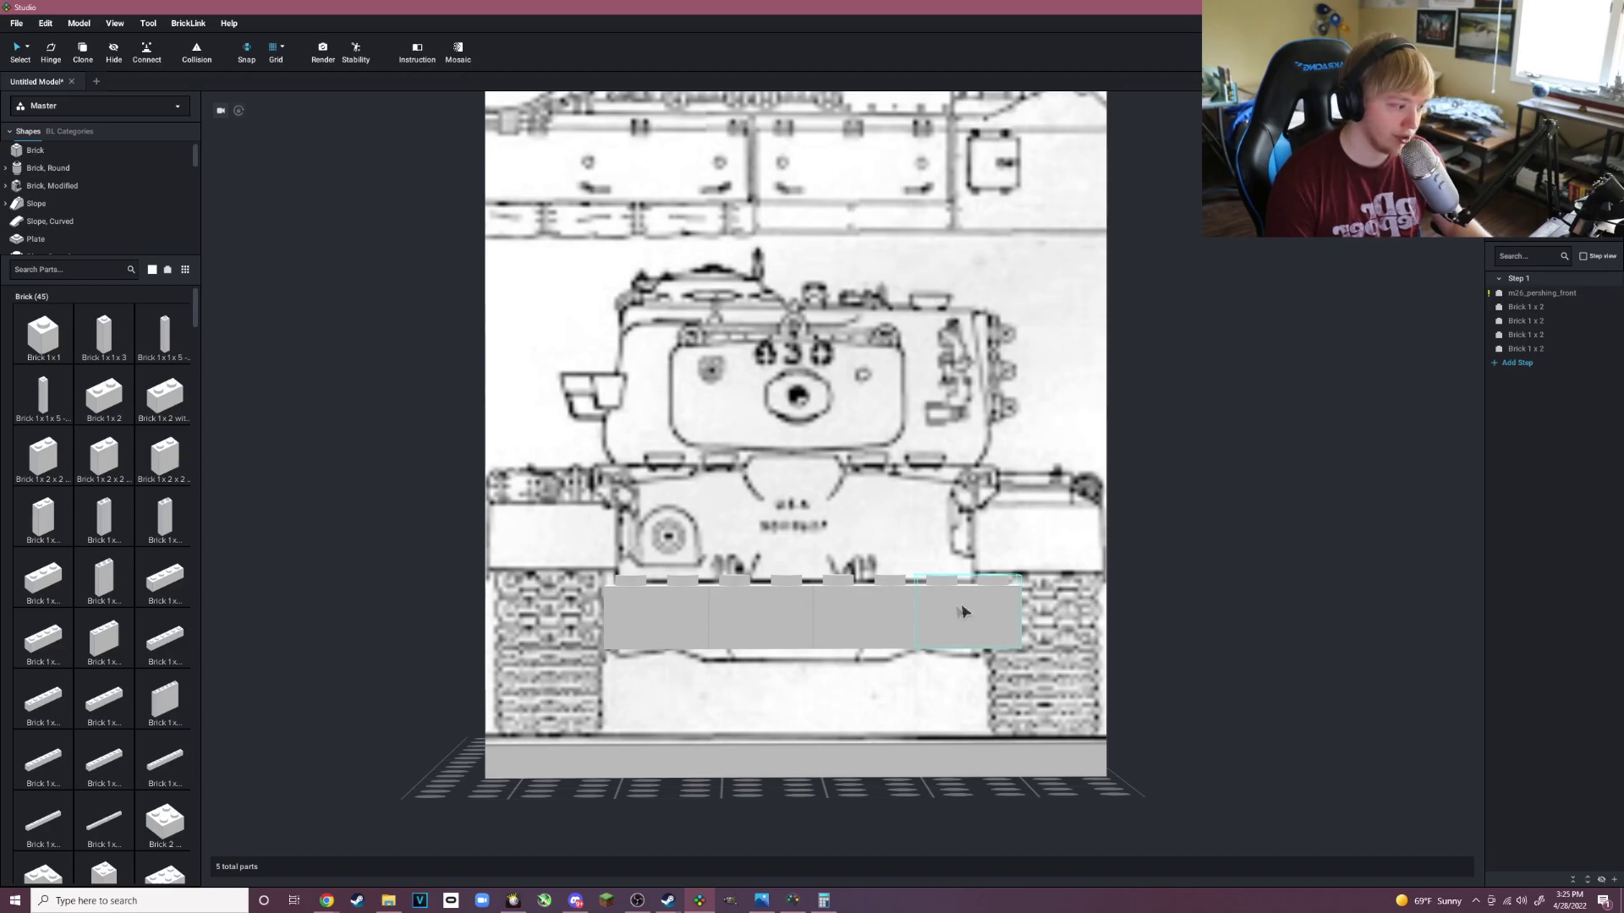
scroll(890, 698, down, 5)
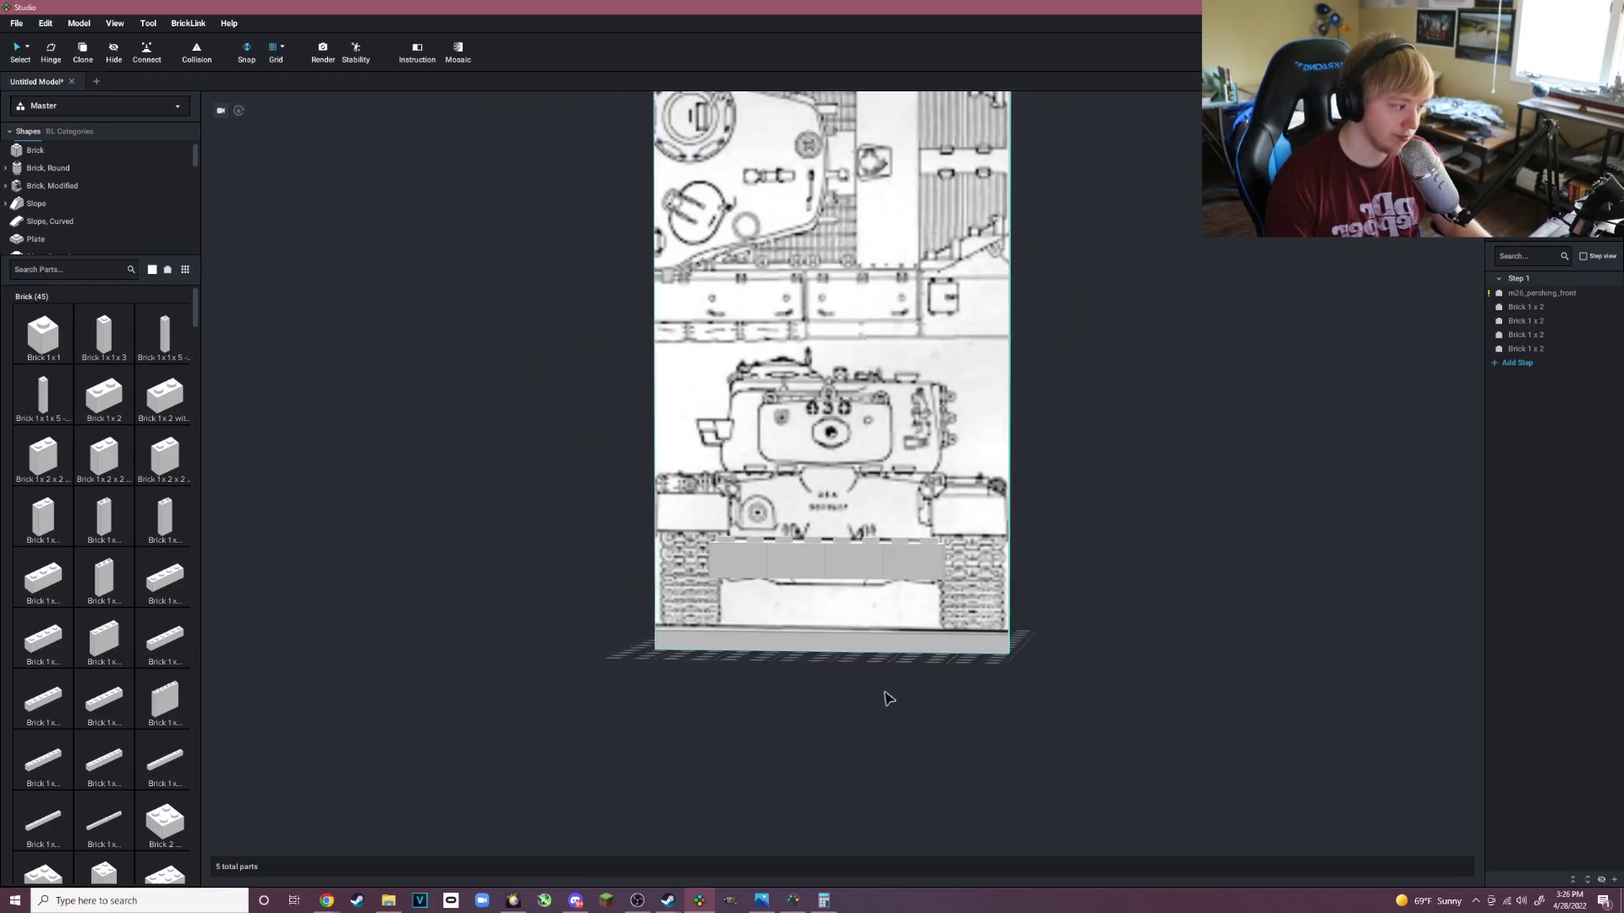
scroll(888, 698, up, 3)
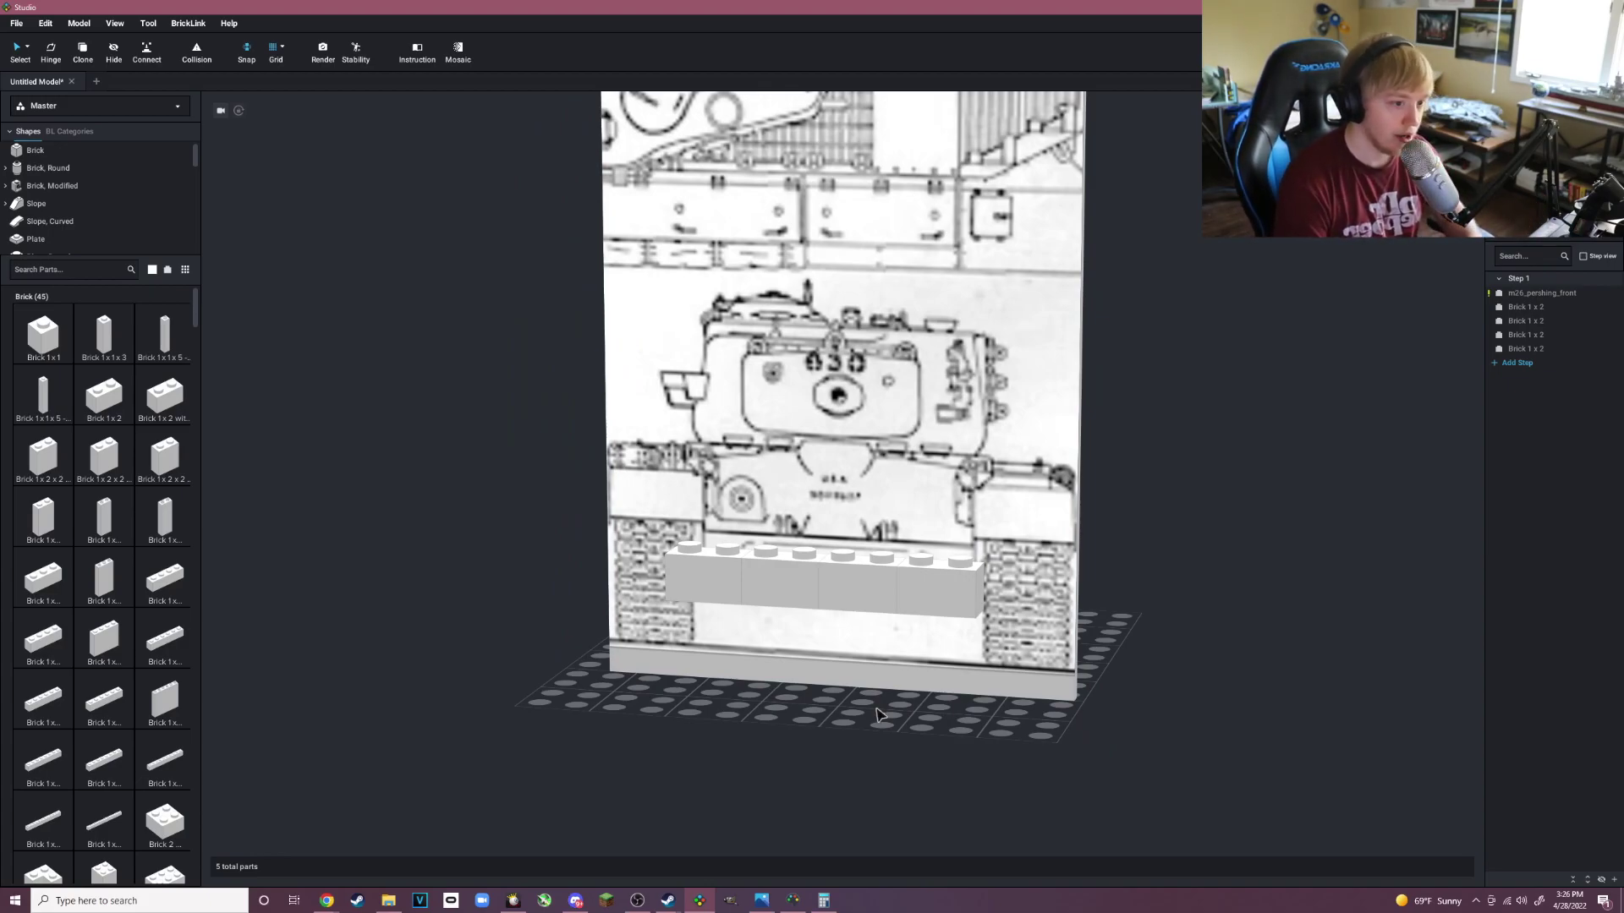
scroll(874, 702, down, 4)
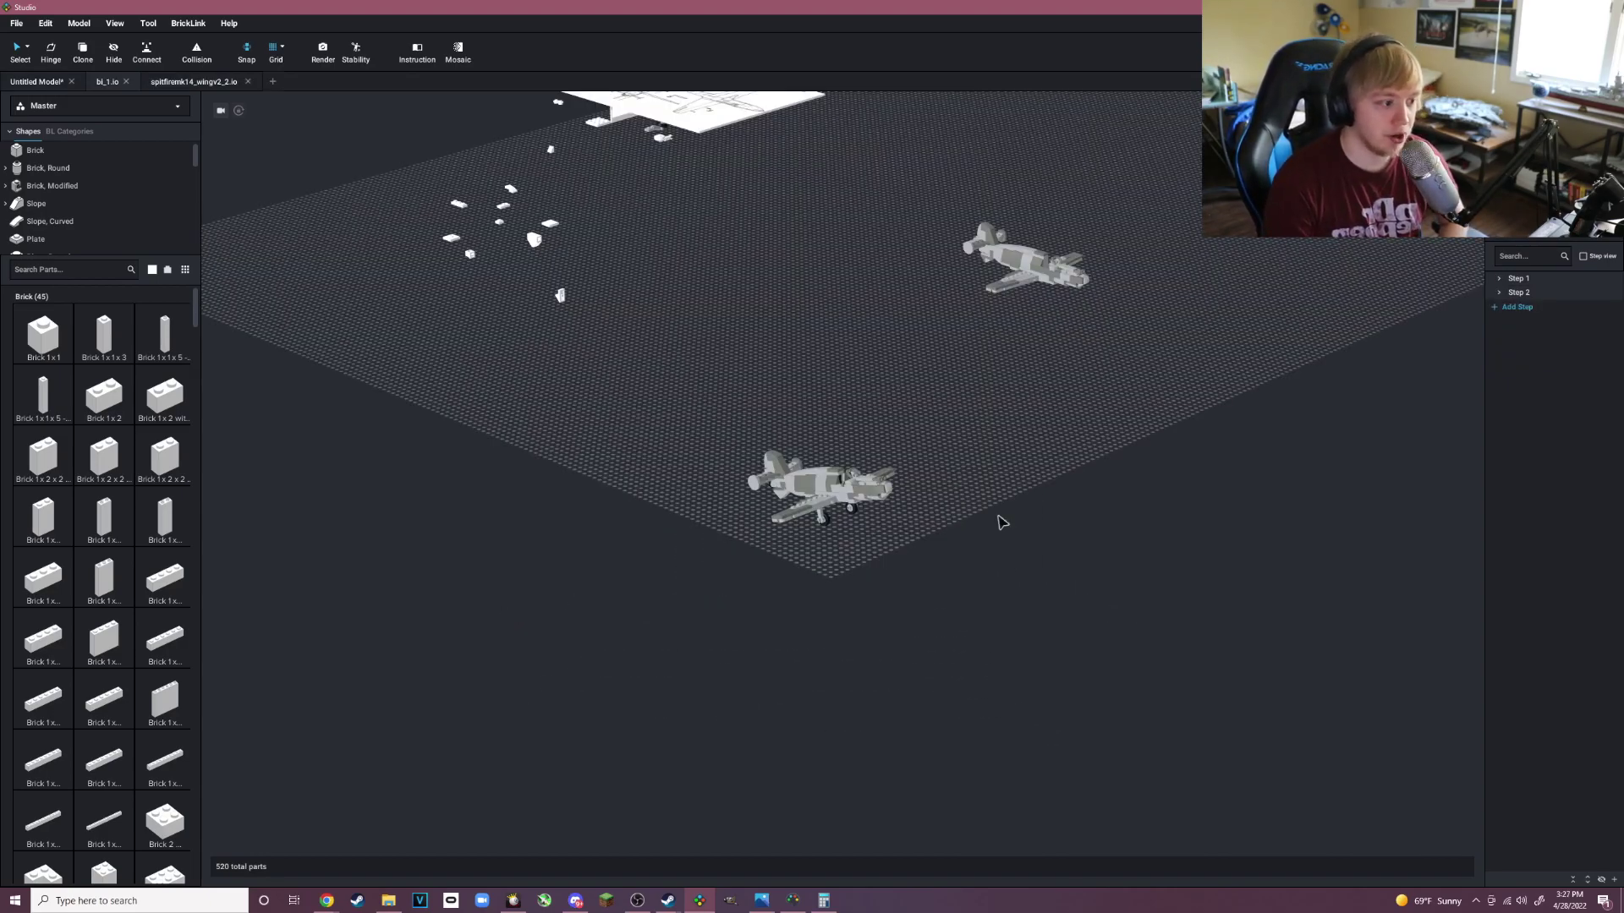
Examine the unfinished white aircraft from several angles against the flat and upright blueprint panels around it.
right_drag(993, 465, 892, 457)
middle_drag(892, 458, 894, 471)
scroll(895, 470, up, 4)
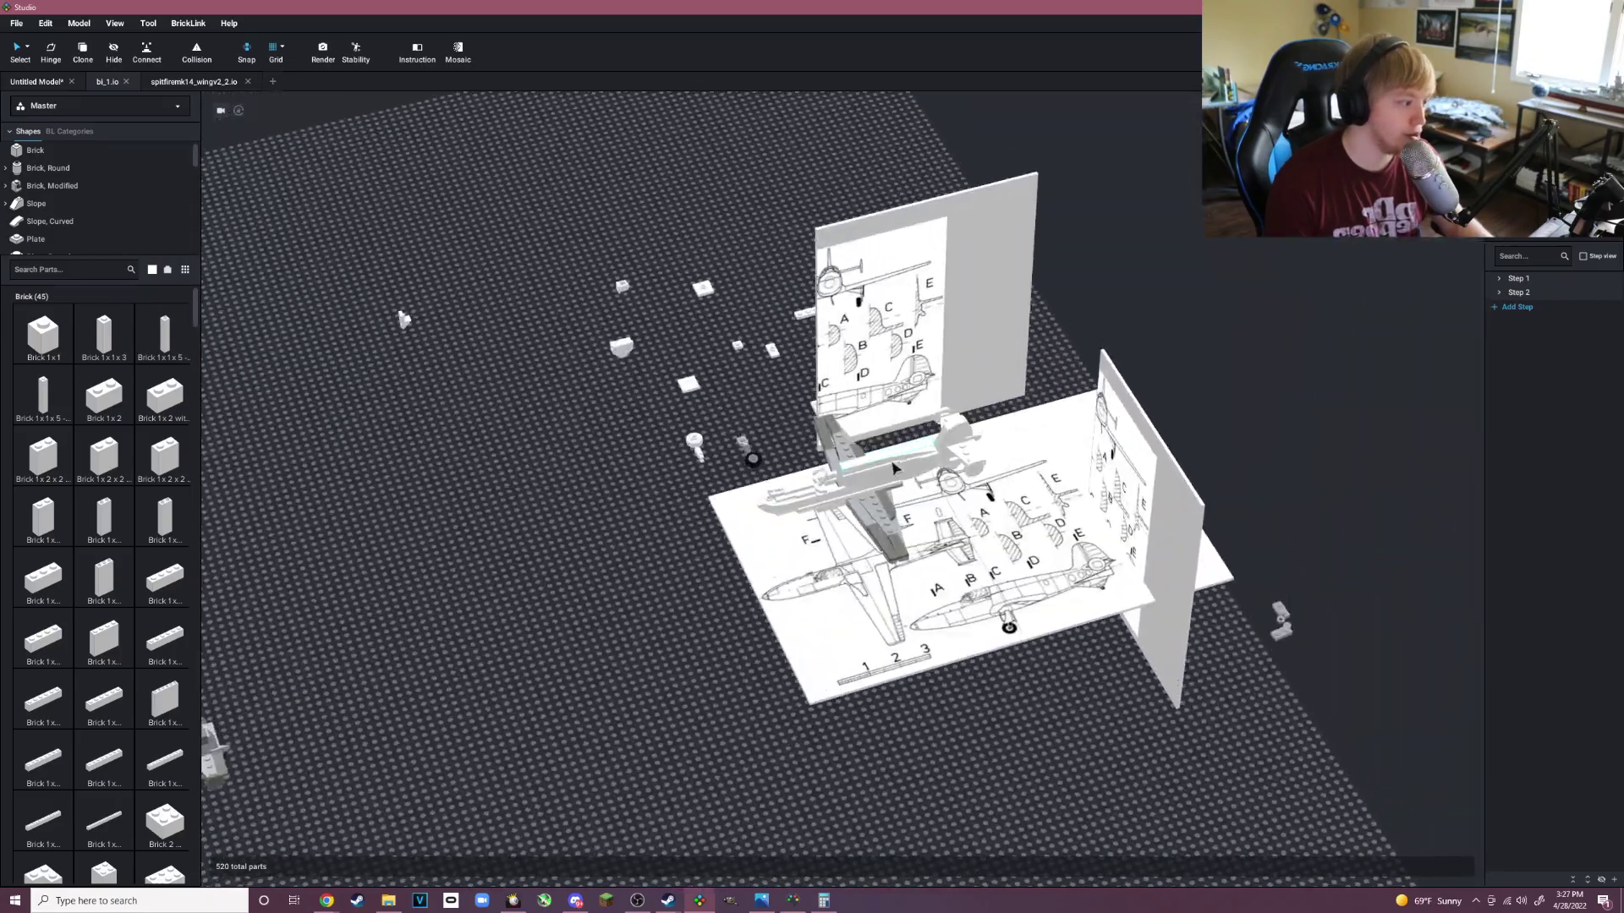
right_drag(895, 470, 974, 531)
scroll(951, 499, up, 2)
mouse_move(798, 629)
right_down()
mouse_move(745, 613)
mouse_move(788, 612)
right_up()
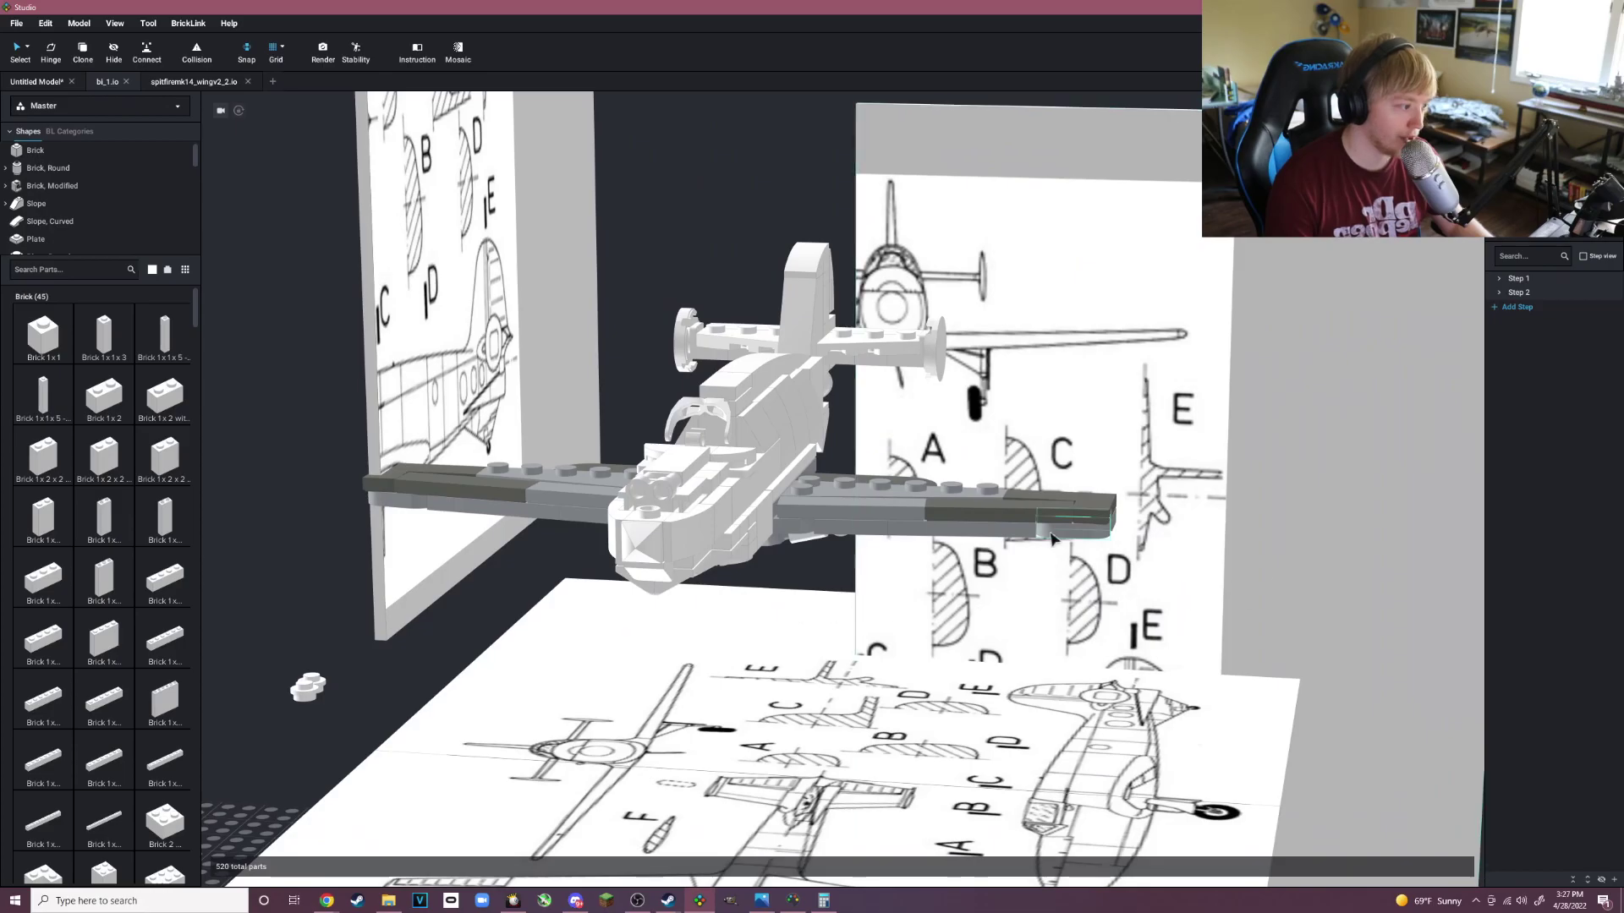
right_drag(1051, 534, 1000, 529)
scroll(1018, 523, down, 2)
scroll(986, 399, down, 2)
right_drag(986, 399, 1030, 600)
scroll(1020, 468, up, 1)
scroll(1019, 465, up, 1)
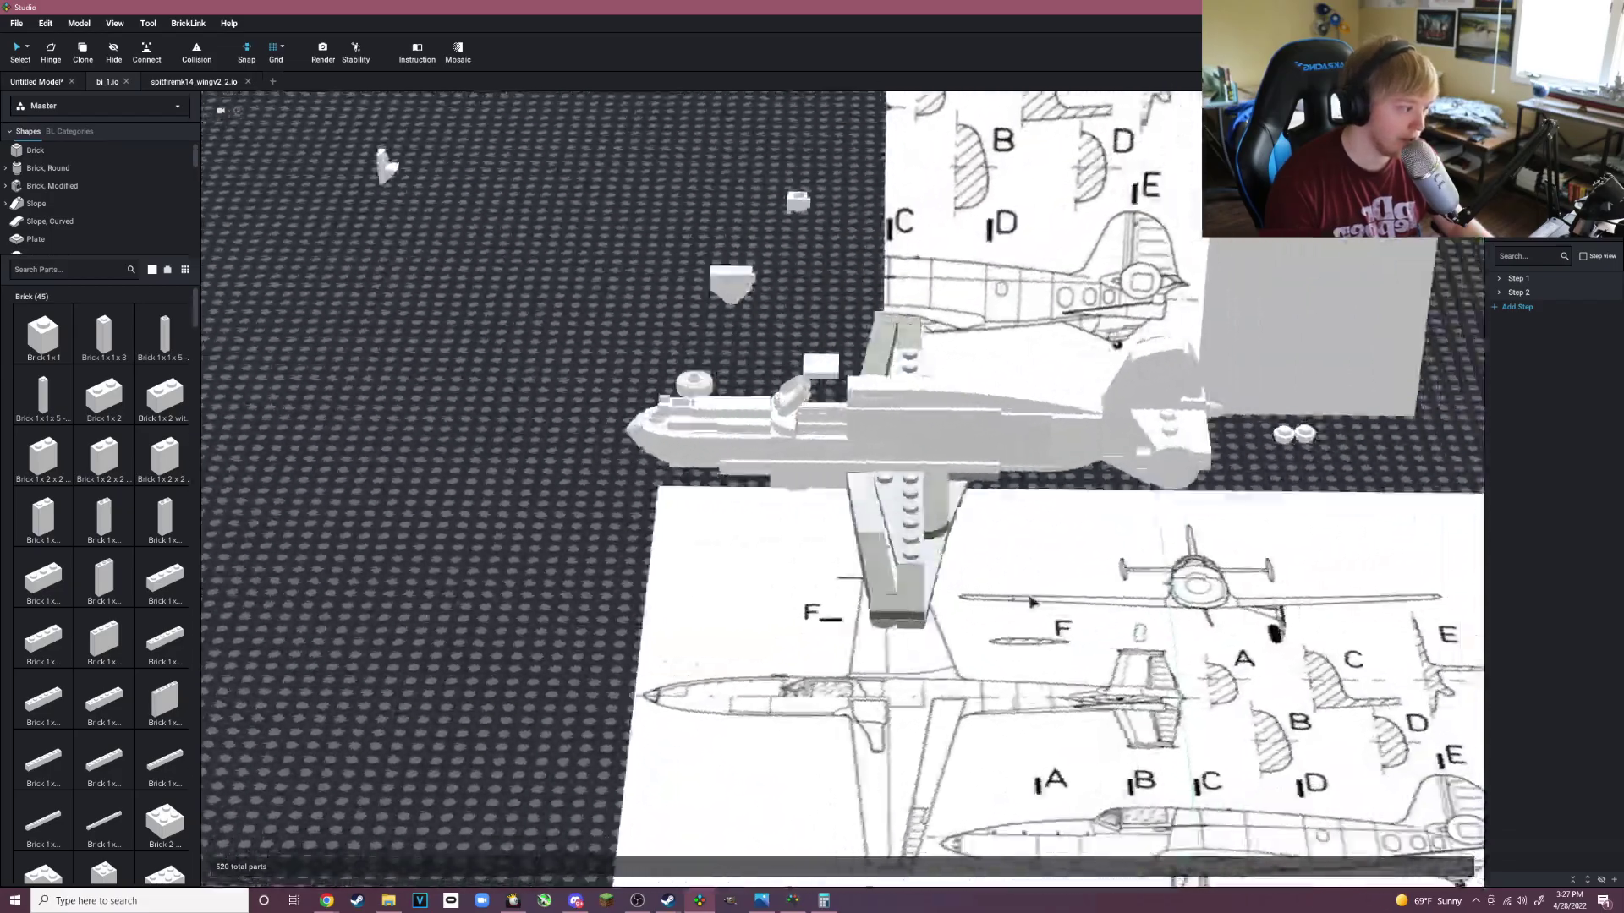
Inspect the separate grey aircraft models standing on the grid away from the blueprint panels.
scroll(1030, 600, down, 10)
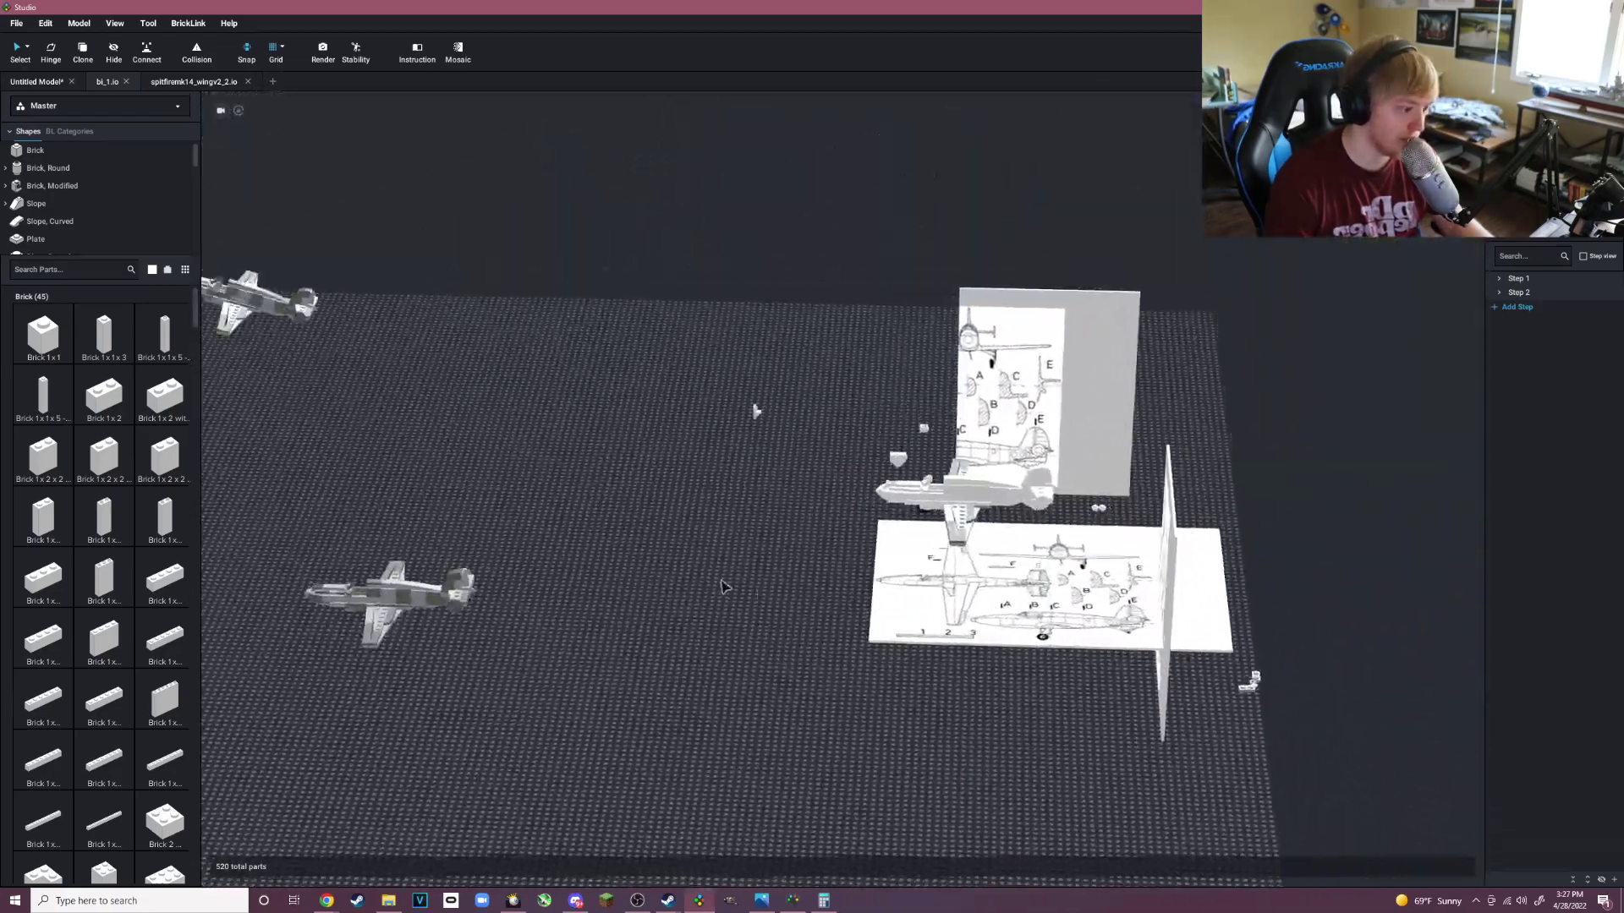
scroll(752, 592, up, 3)
mouse_move(723, 587)
right_down()
mouse_move(753, 592)
mouse_move(745, 580)
right_up()
middle_drag(746, 580, 753, 580)
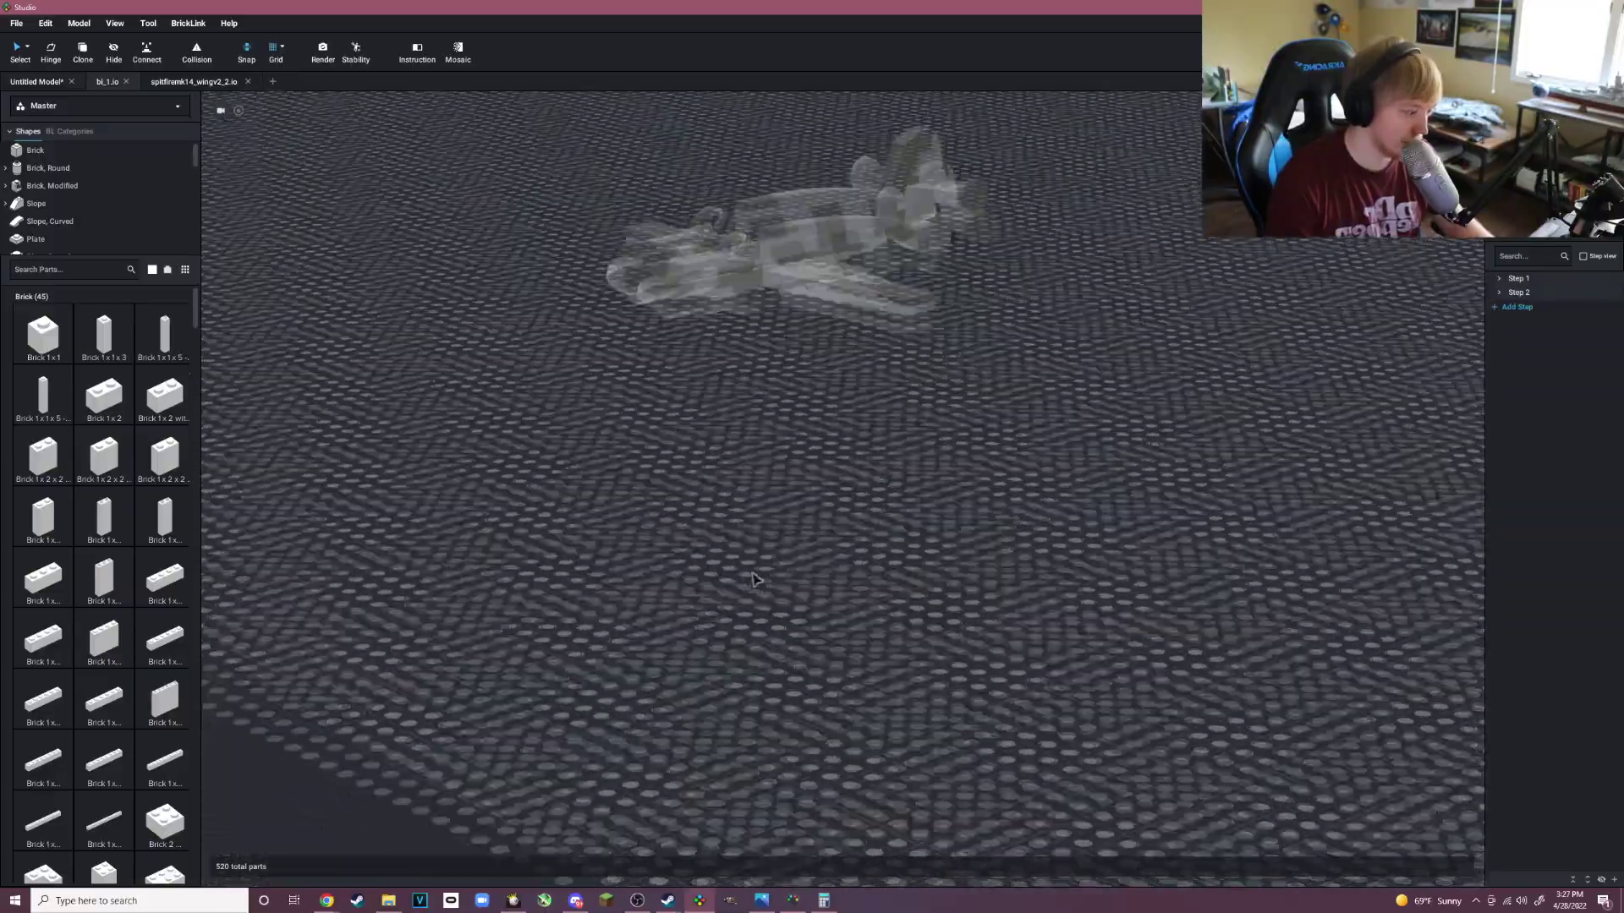
right_drag(753, 573, 723, 660)
scroll(755, 577, down, 3)
scroll(768, 583, up, 3)
scroll(765, 584, up, 2)
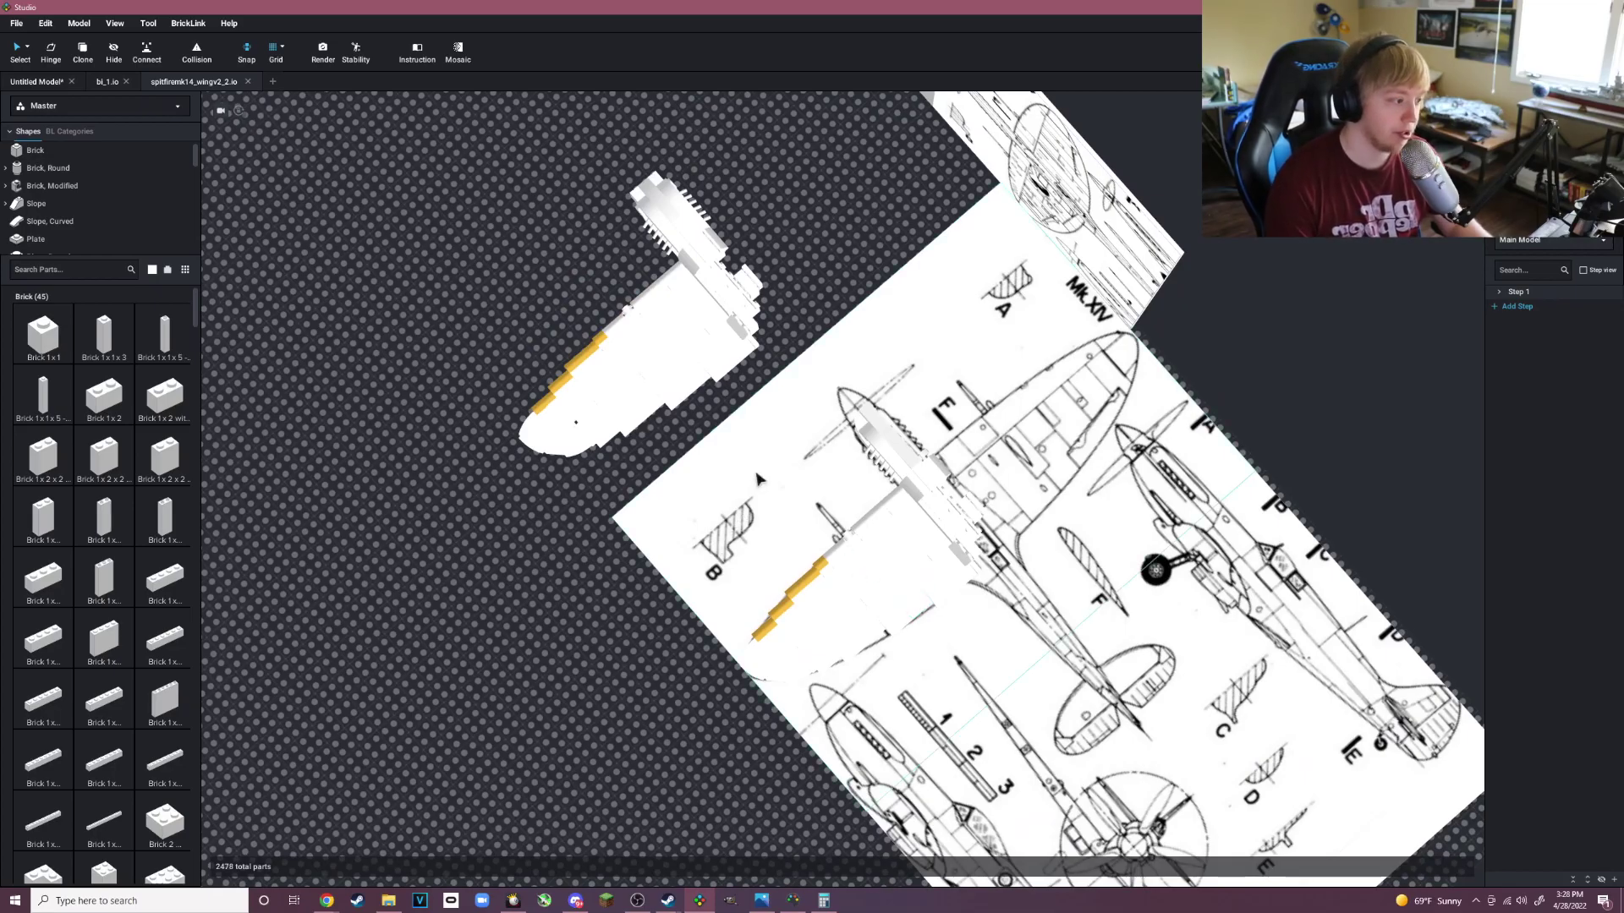
Examine the partial white Spitfire wing and nose against the flat and upright Mk.XIV blueprints.
scroll(759, 479, down, 2)
right_drag(759, 479, 946, 533)
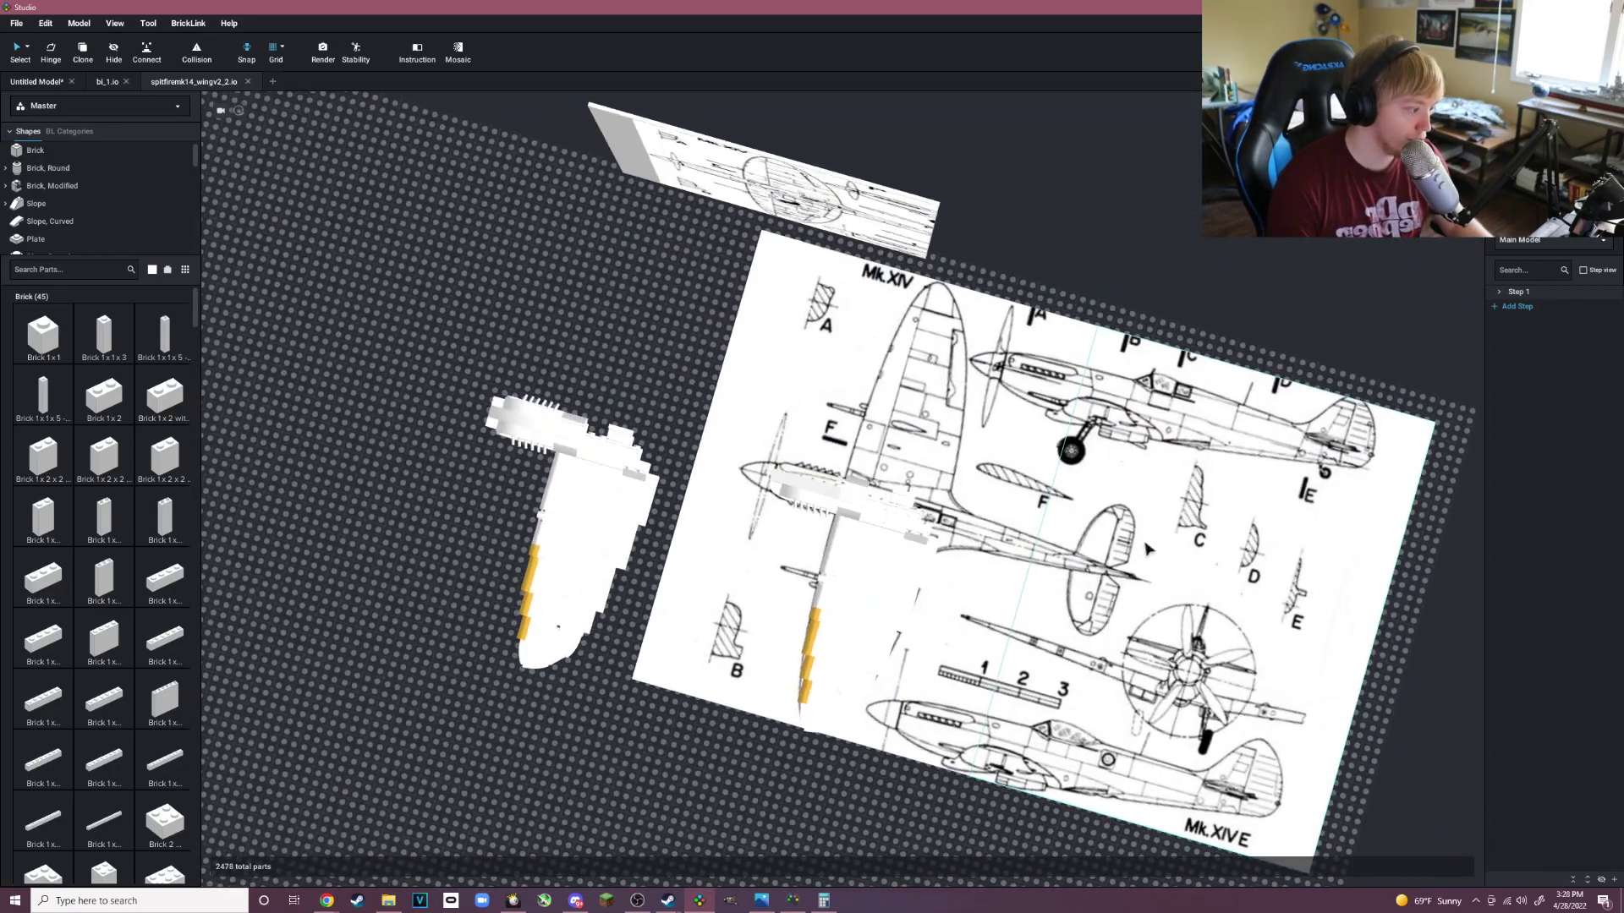
right_drag(1177, 521, 1069, 678)
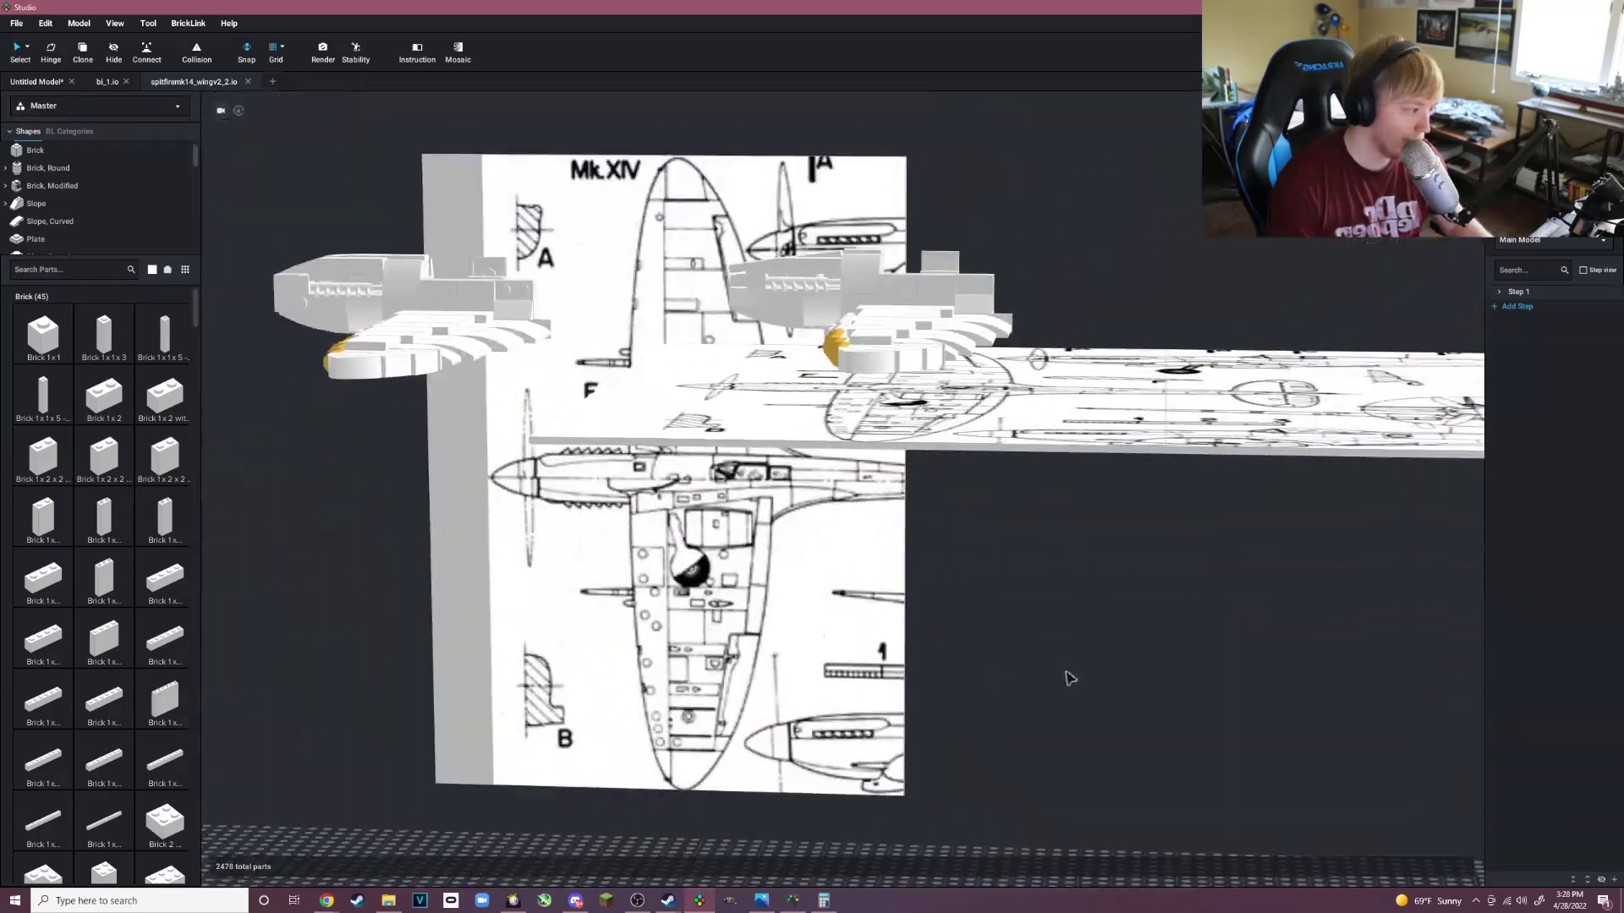
scroll(919, 355, up, 1)
right_drag(919, 355, 866, 395)
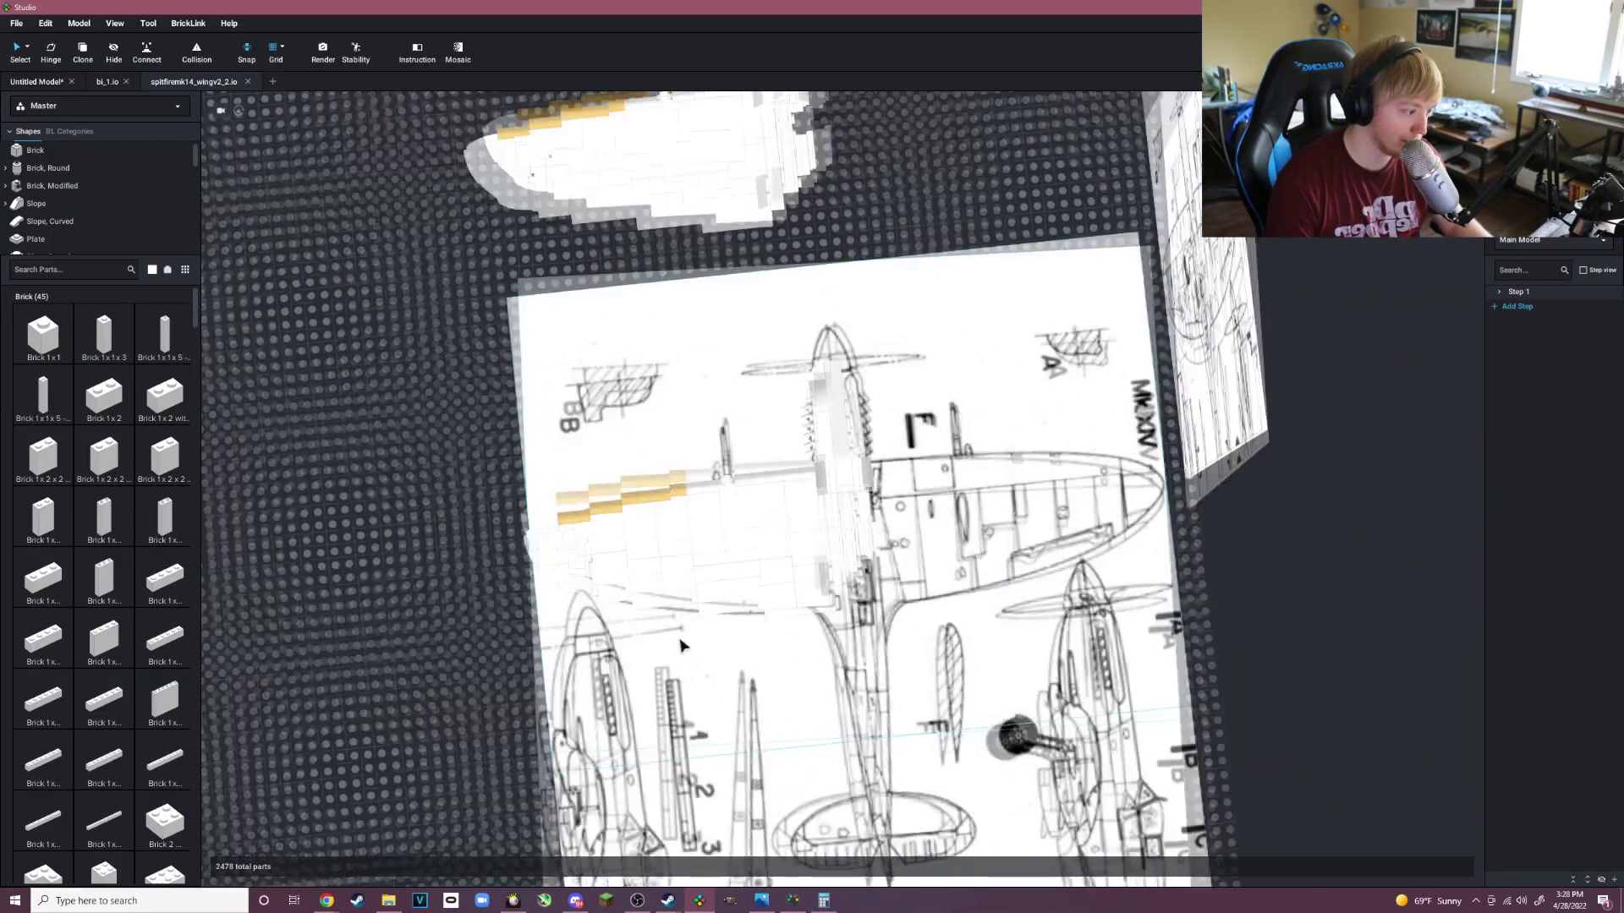
right_drag(682, 644, 922, 492)
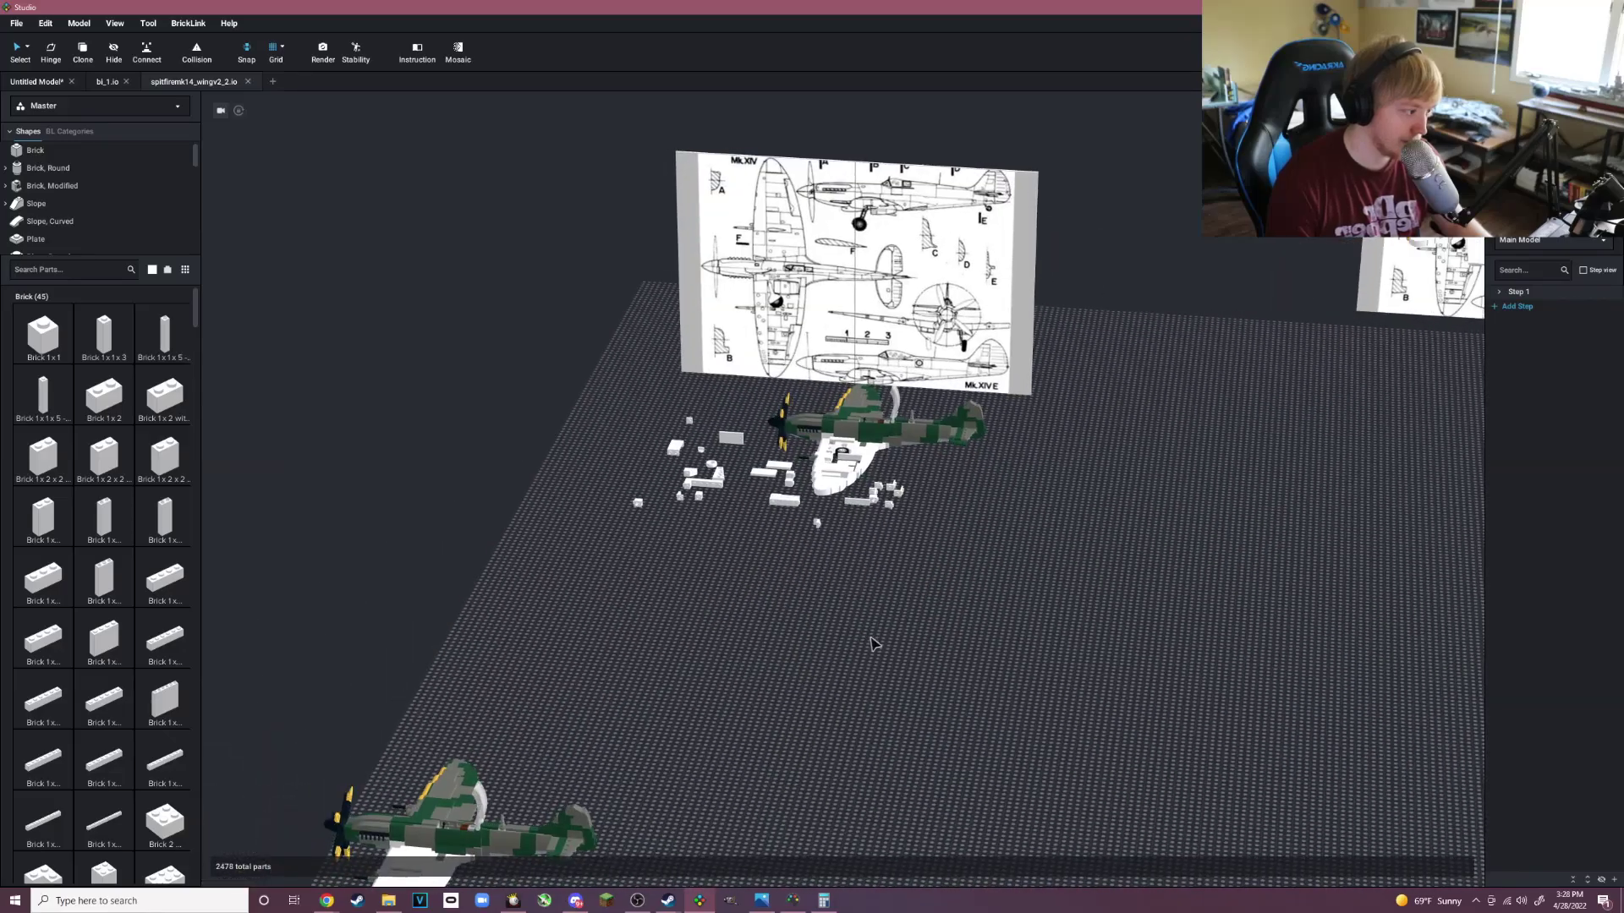
Inspect the camouflaged Spitfires, comparing the fuselage with the upright blueprint and viewing the wings of the two separate models.
scroll(878, 623, up, 6)
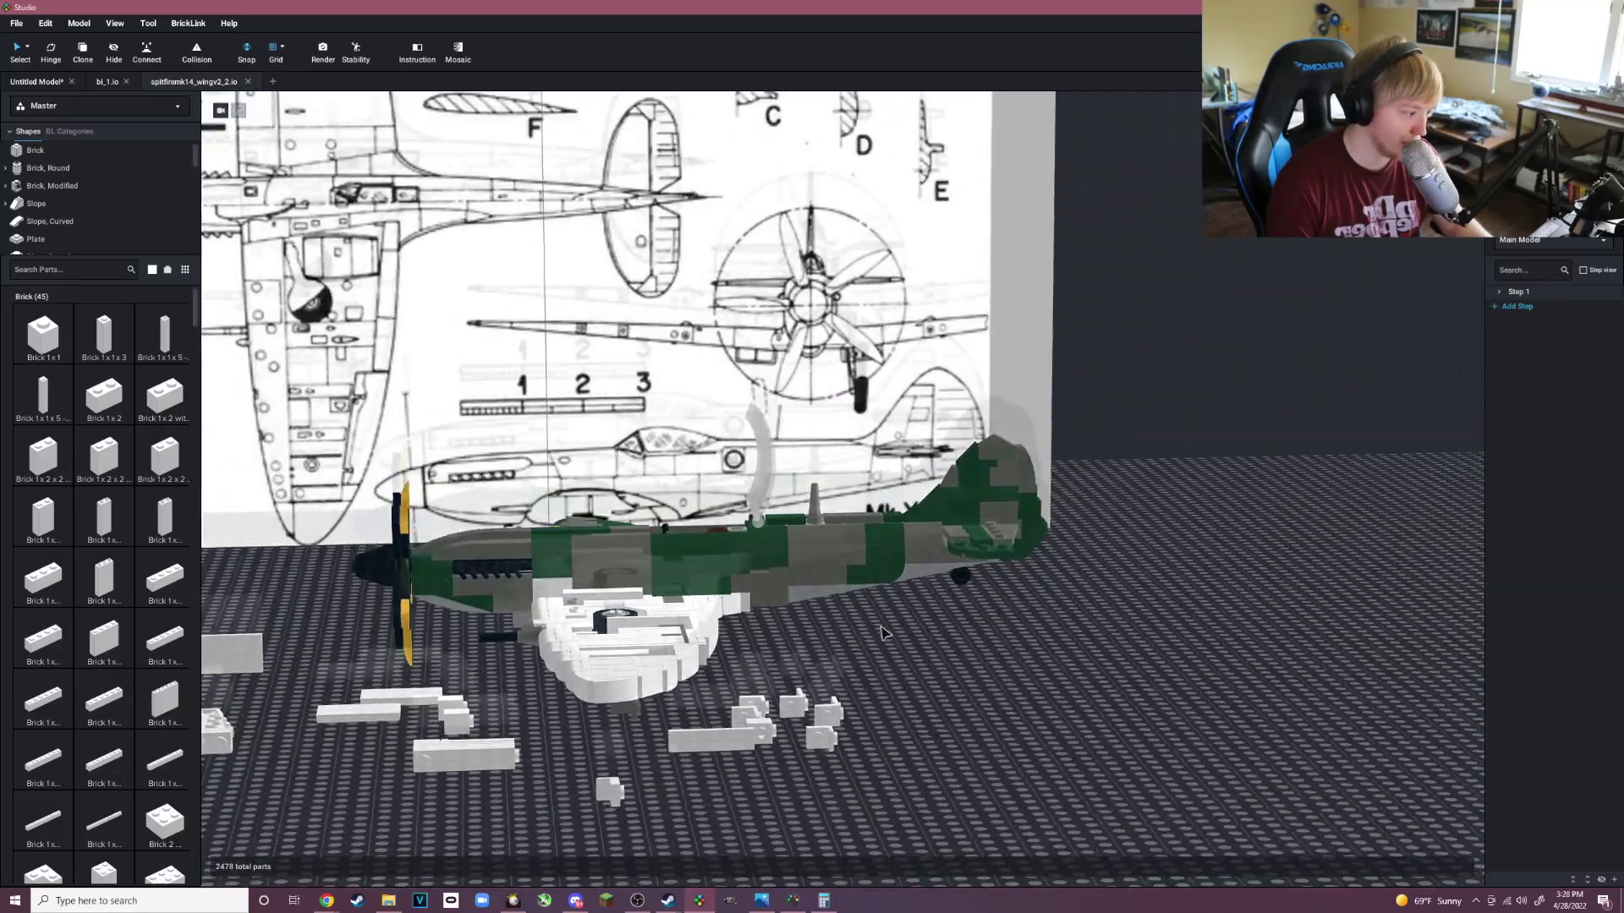
scroll(880, 627, down, 5)
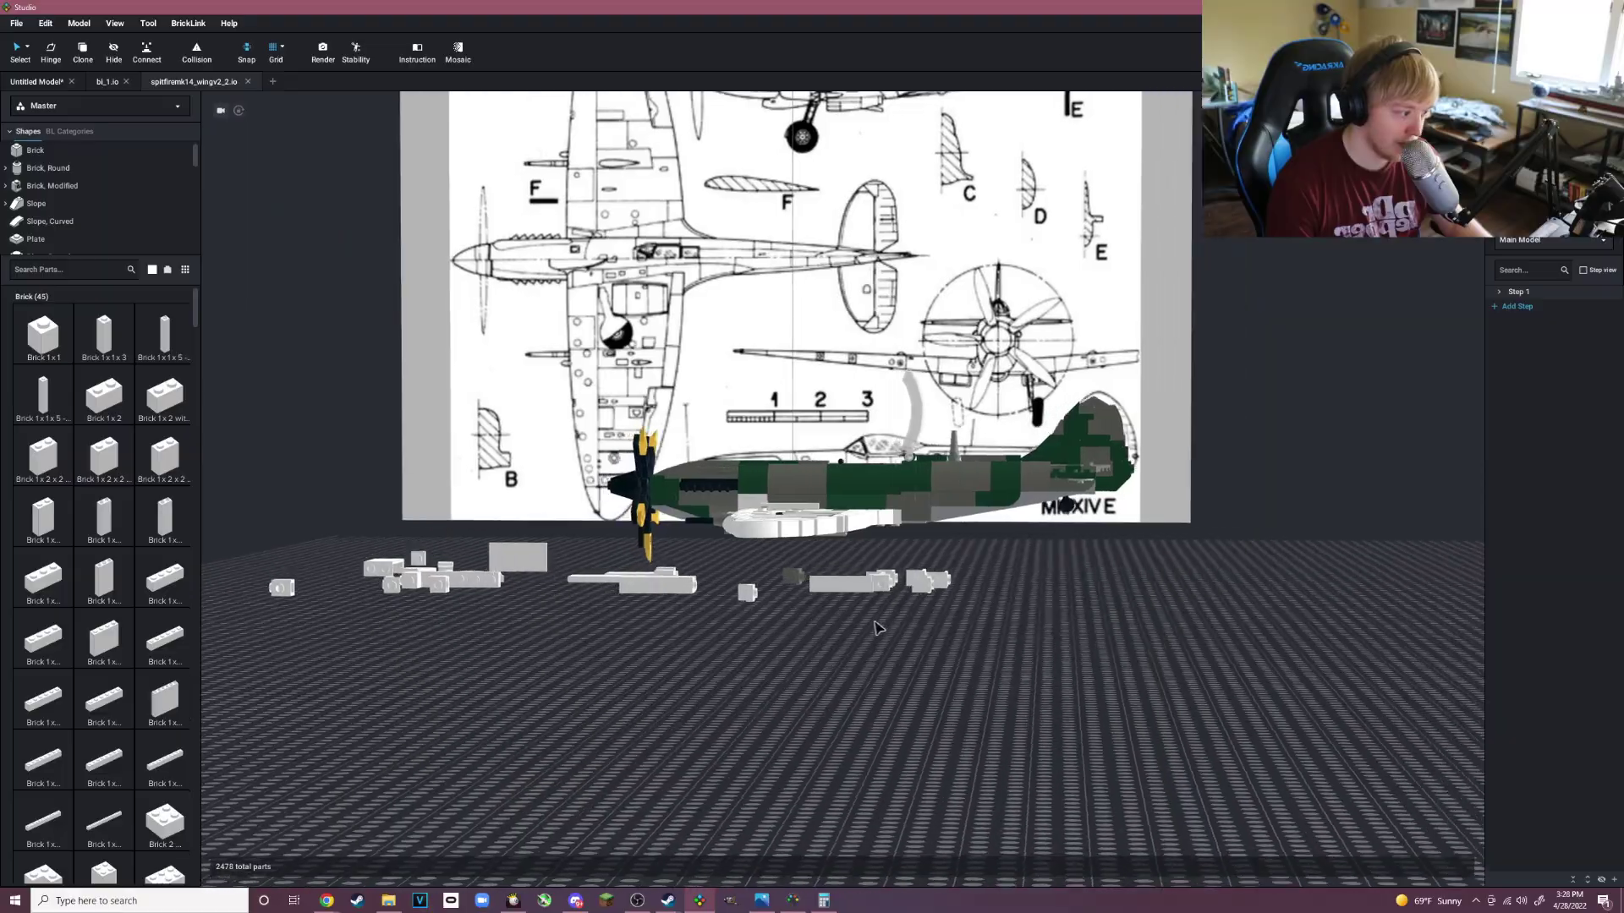
right_drag(879, 628, 825, 664)
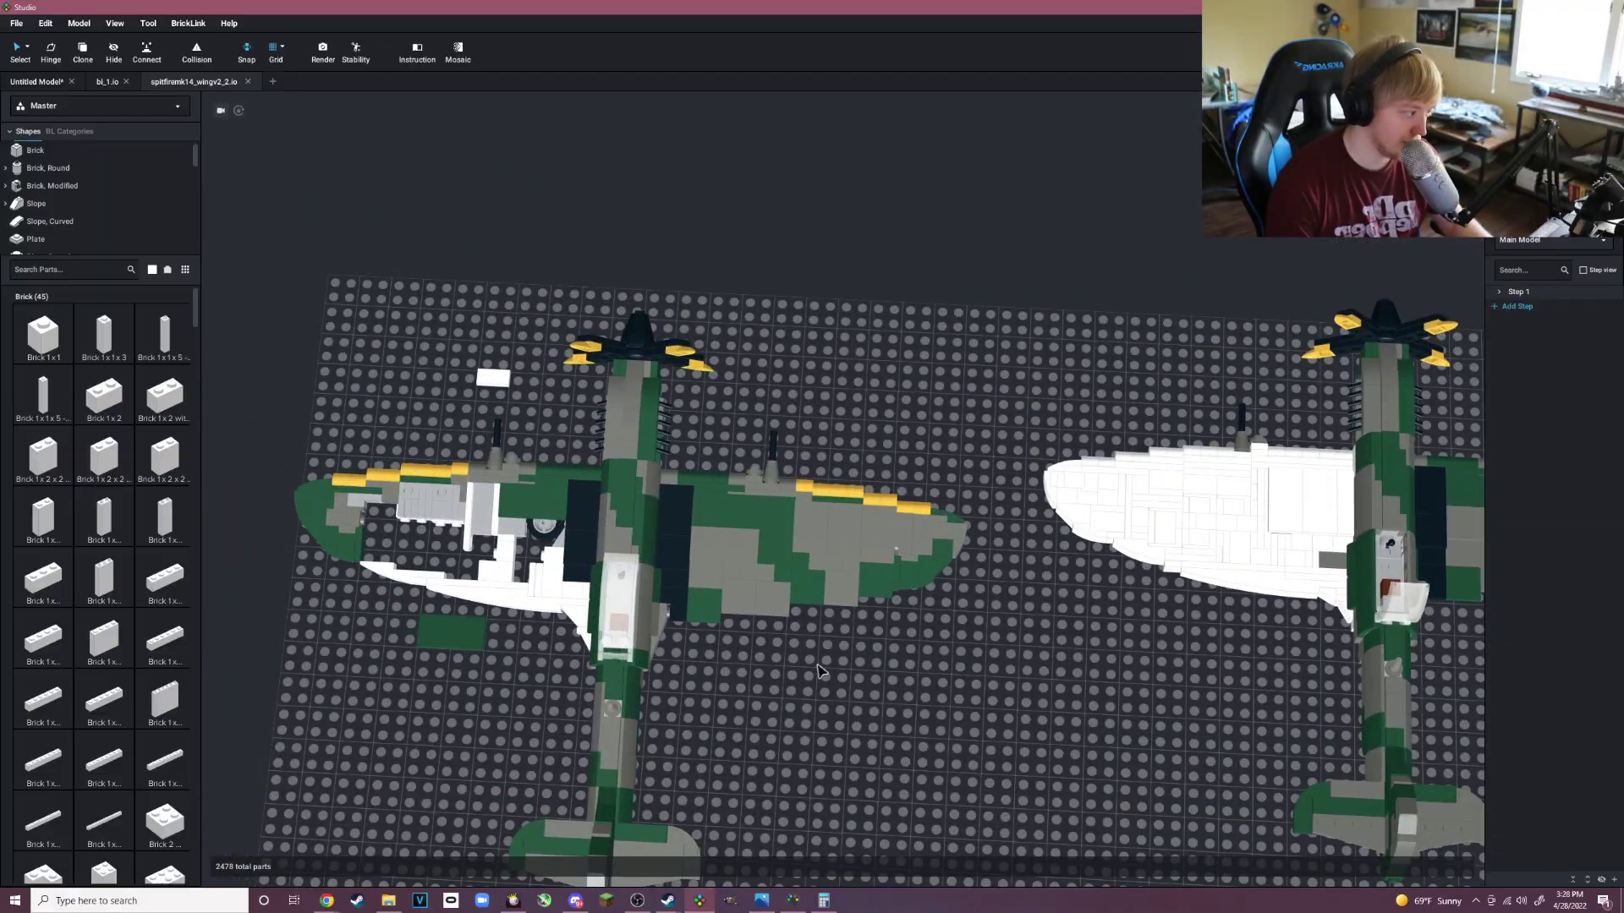
right_drag(817, 671, 819, 534)
scroll(831, 667, up, 2)
right_drag(848, 592, 888, 619)
scroll(816, 612, down, 5)
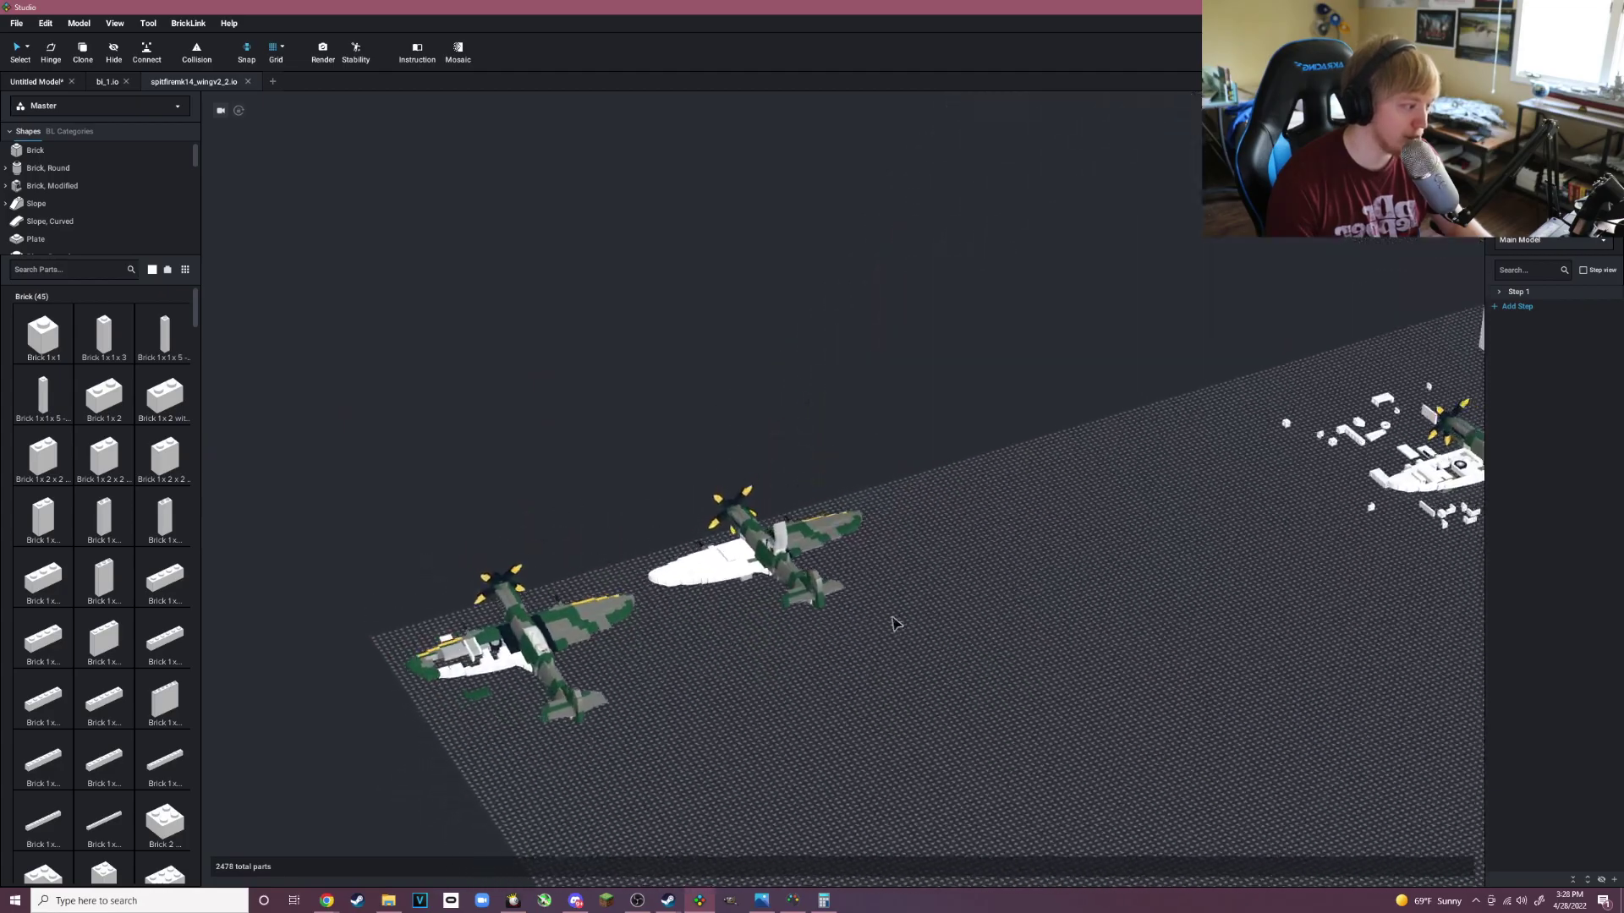
scroll(895, 623, down, 3)
scroll(929, 628, up, 3)
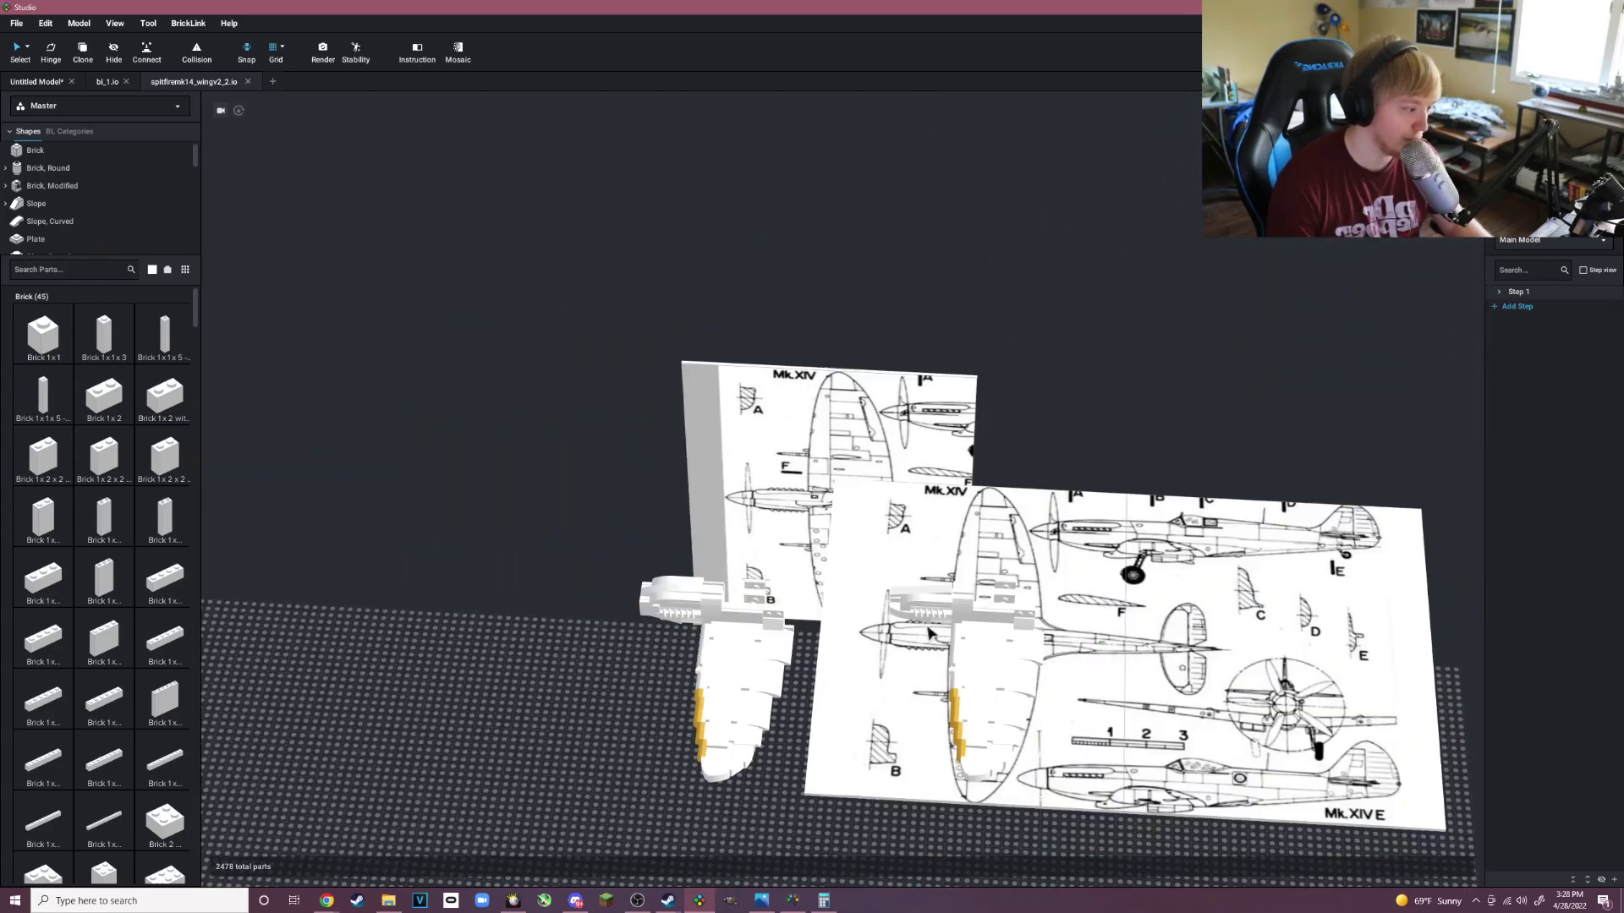
Compare the white wing's outline with the top-view wing drawing on the flat Mk.XIV blueprint.
right_drag(930, 630, 981, 567)
scroll(981, 567, up, 2)
scroll(981, 567, down, 5)
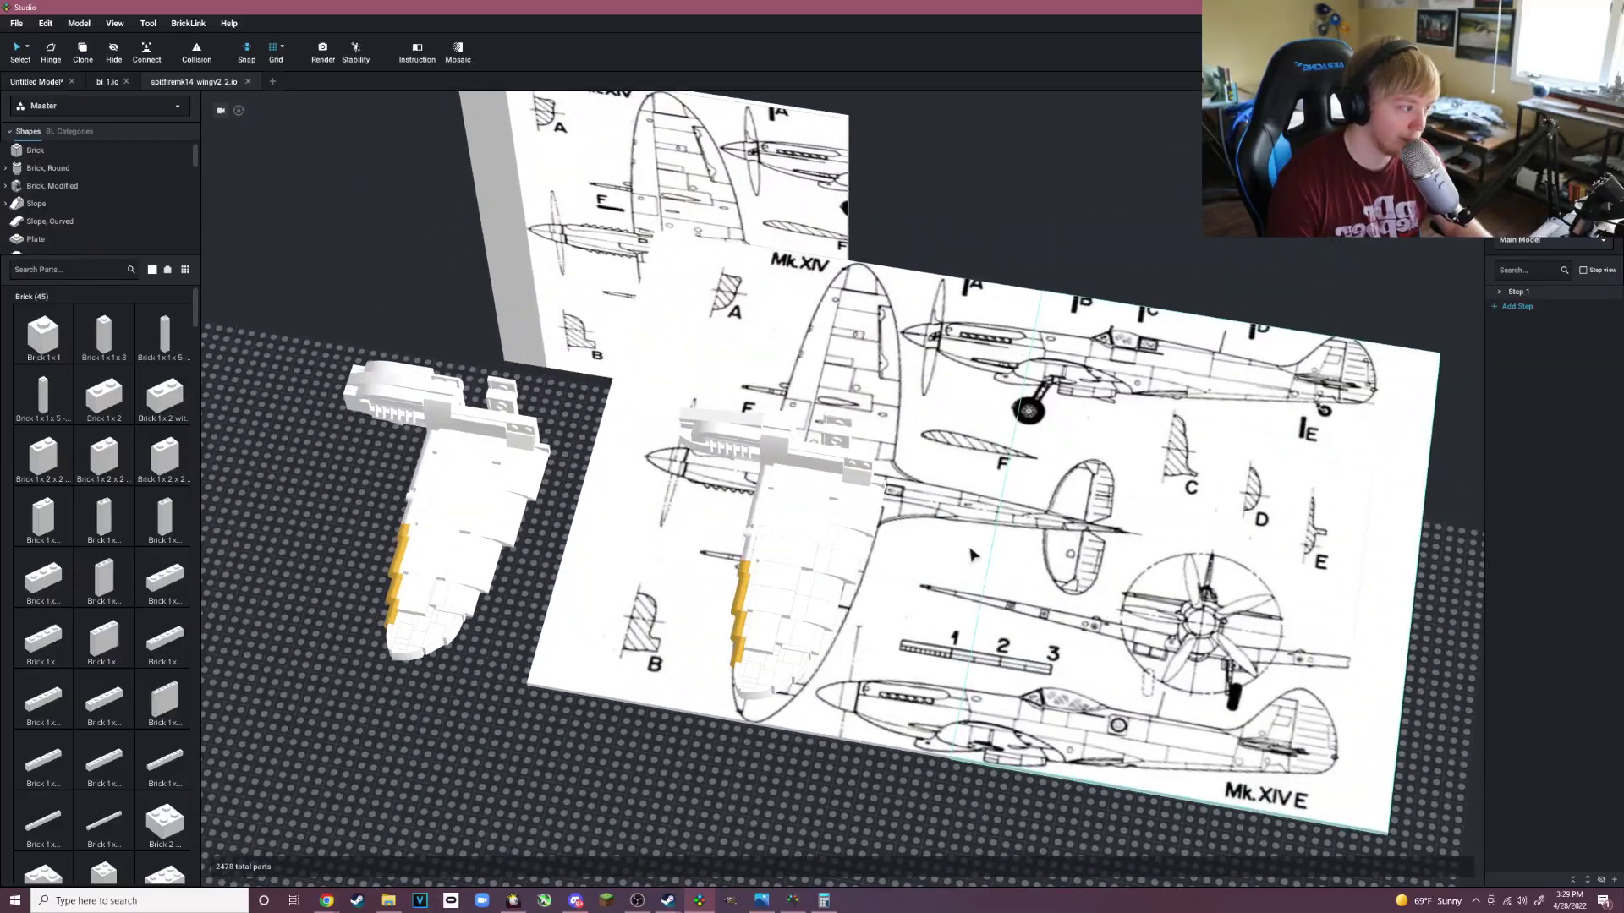
right_drag(971, 554, 669, 469)
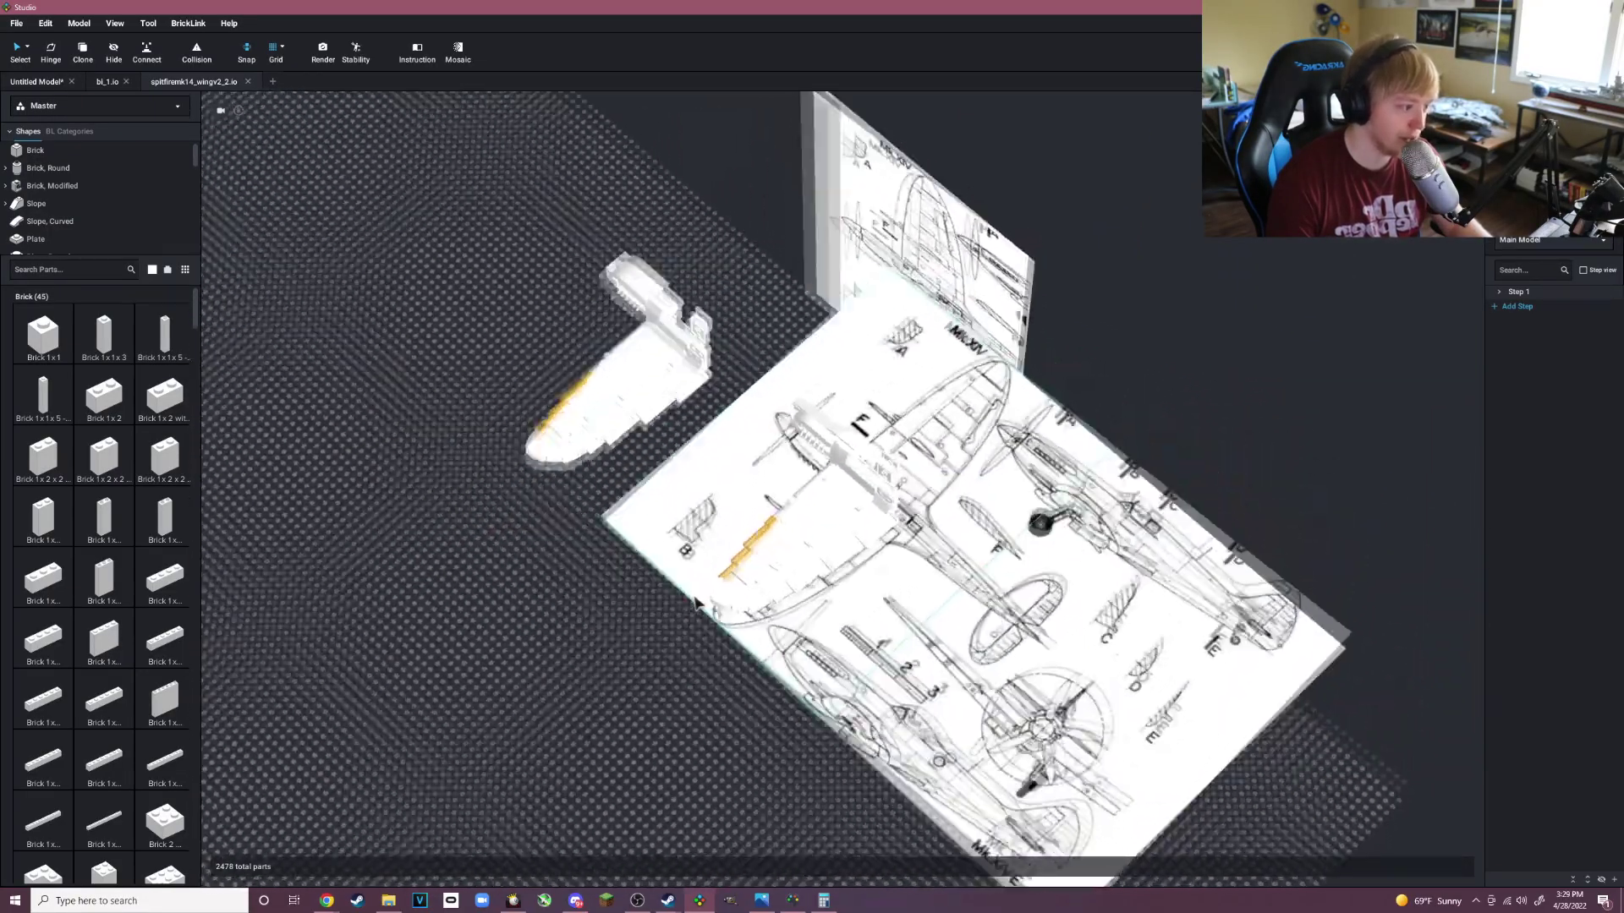
right_drag(695, 602, 724, 561)
Compare the camouflaged Spitfire's side profile with the Mk.XIVE side drawing on the upright blueprint.
scroll(725, 572, up, 3)
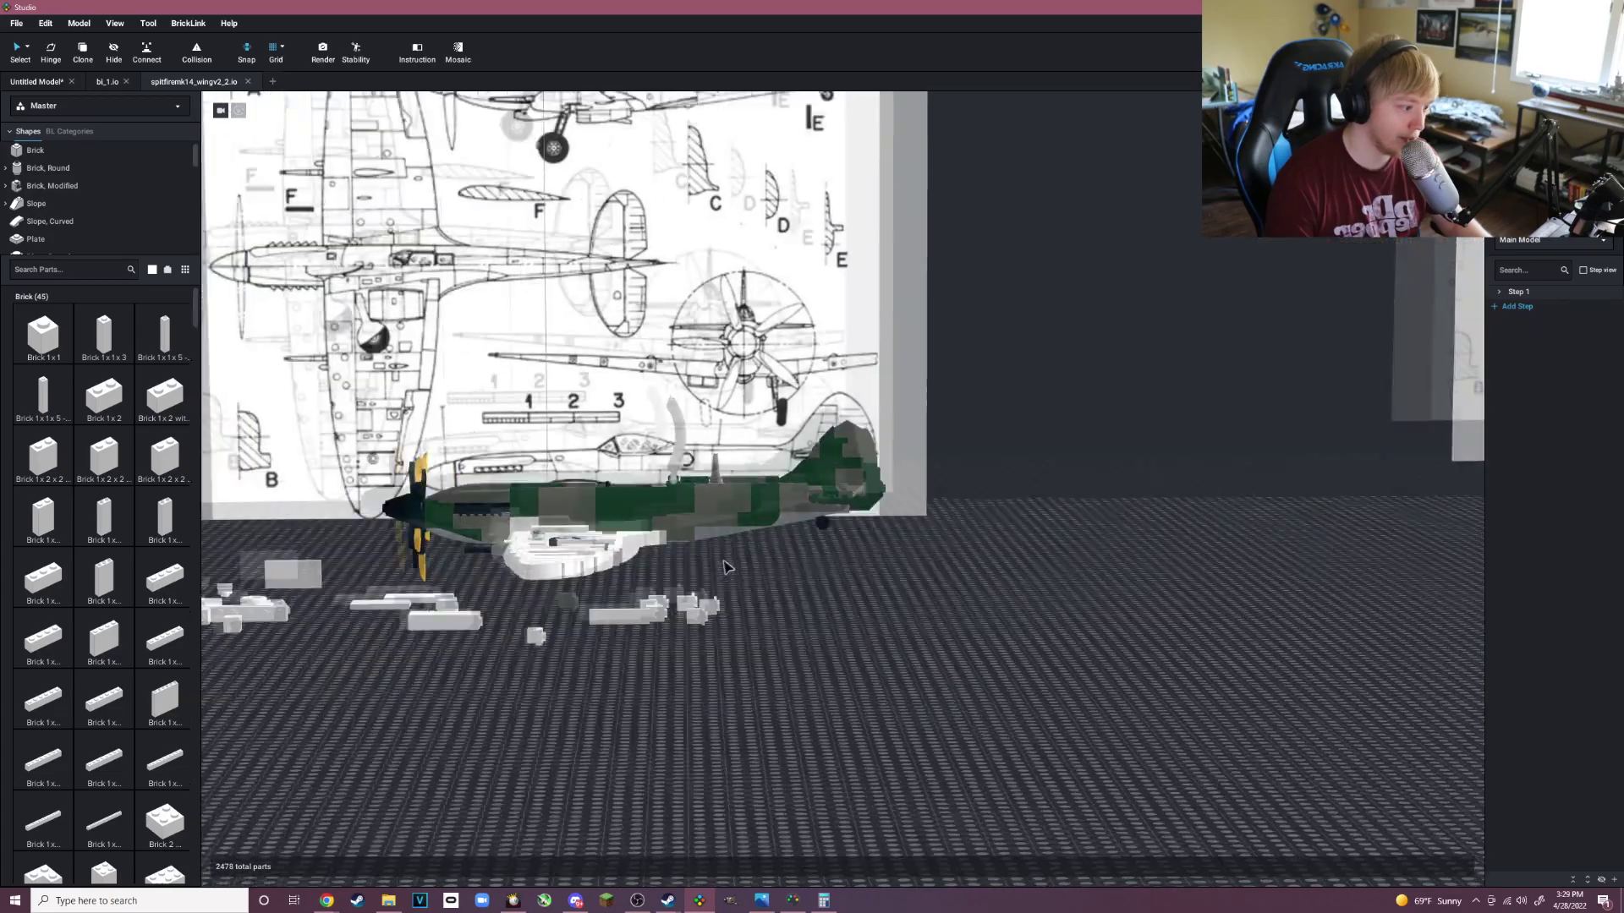
scroll(726, 567, down, 5)
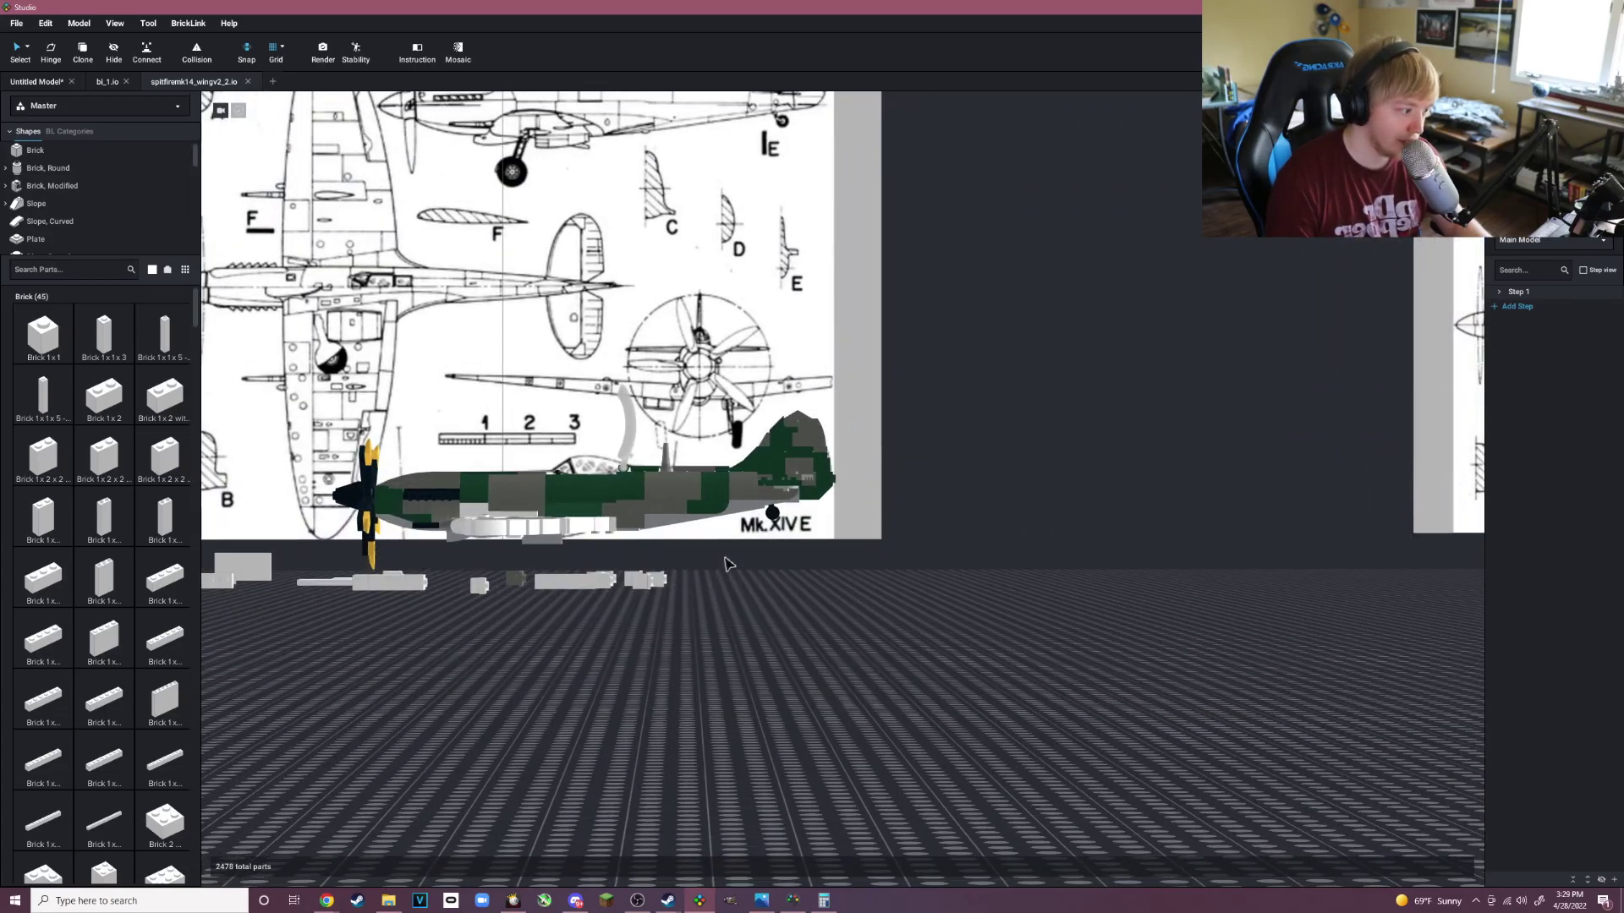
scroll(725, 557, down, 3)
scroll(726, 560, up, 5)
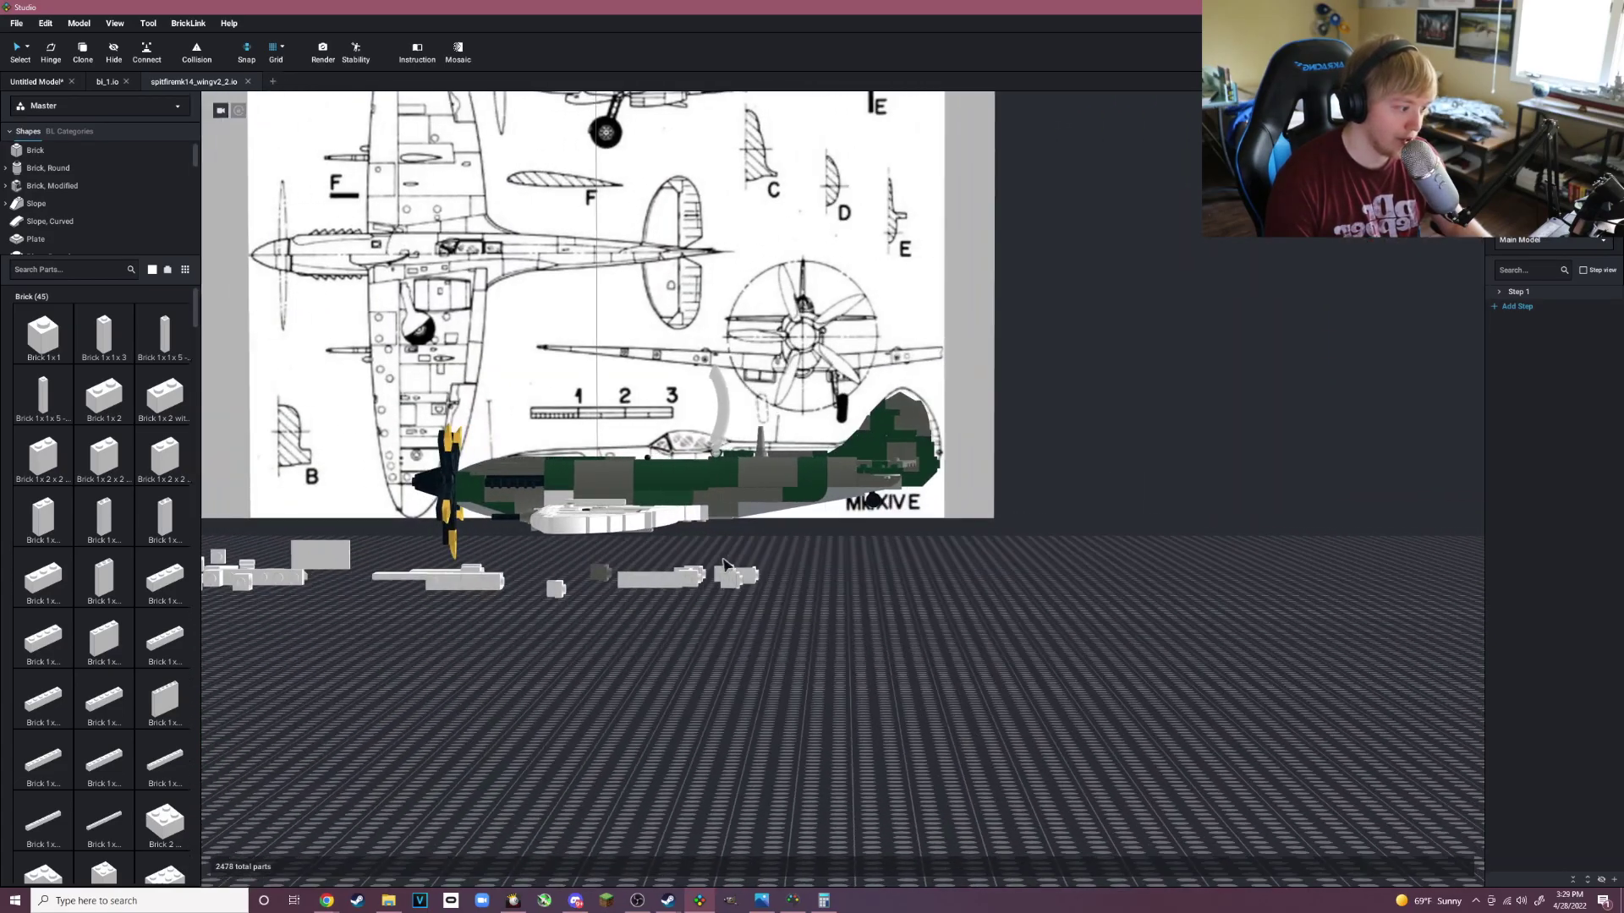
right_drag(723, 559, 708, 593)
Examine the partial Spitfire wing and nose over the flat blueprint close up from above and in side view.
scroll(708, 600, up, 3)
right_drag(1115, 466, 1099, 507)
middle_drag(1099, 507, 827, 512)
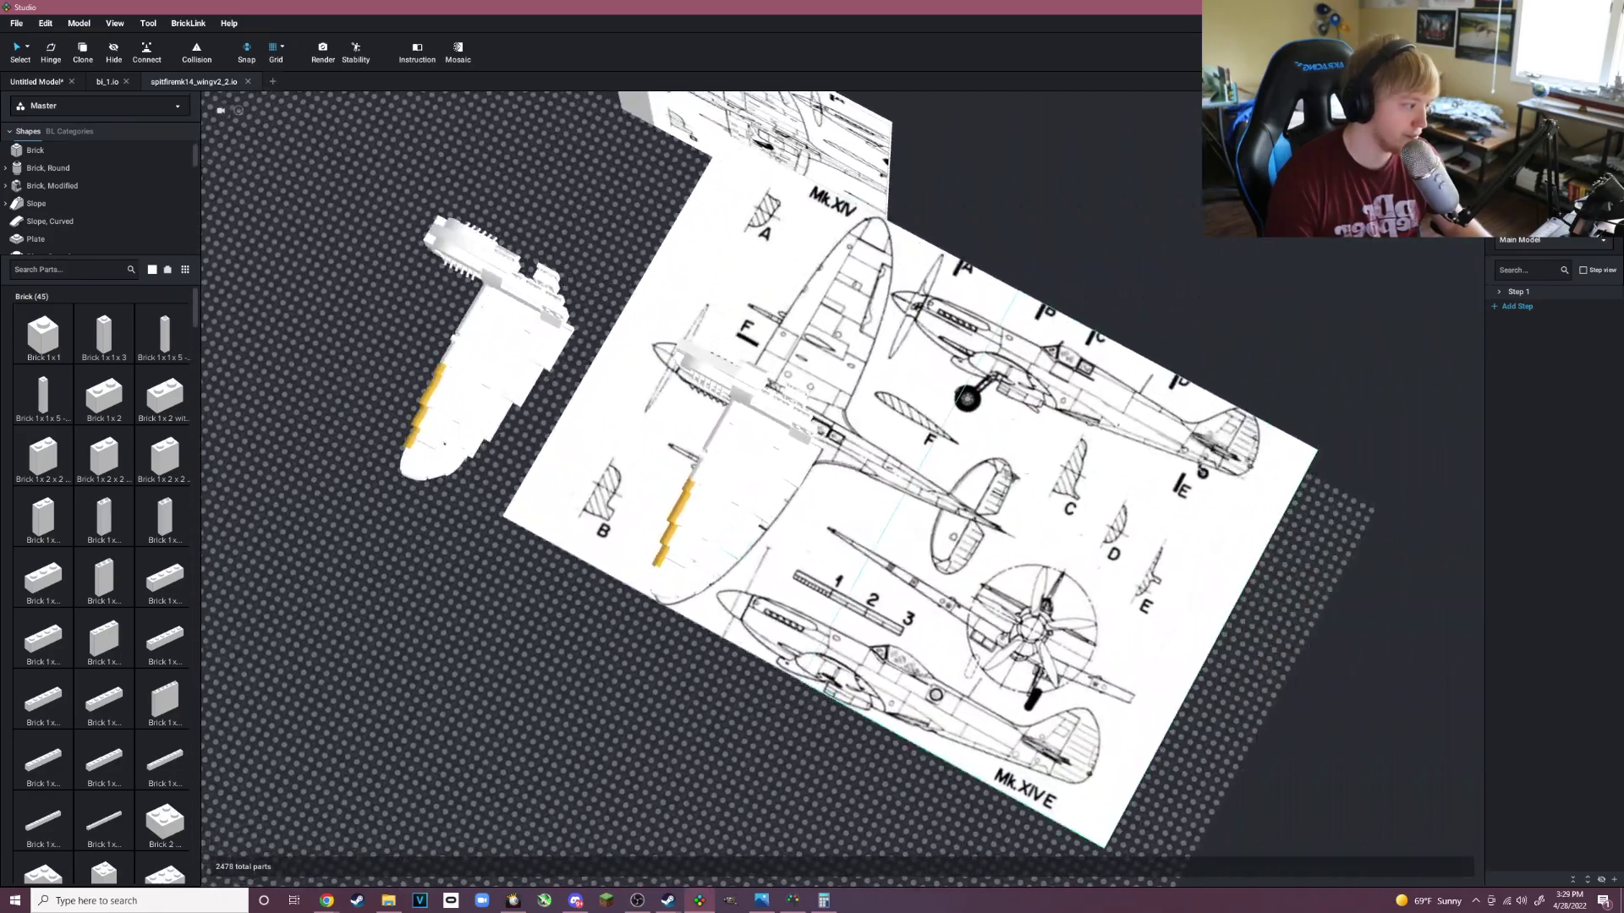
scroll(839, 458, up, 2)
right_drag(838, 456, 837, 465)
scroll(837, 465, up, 3)
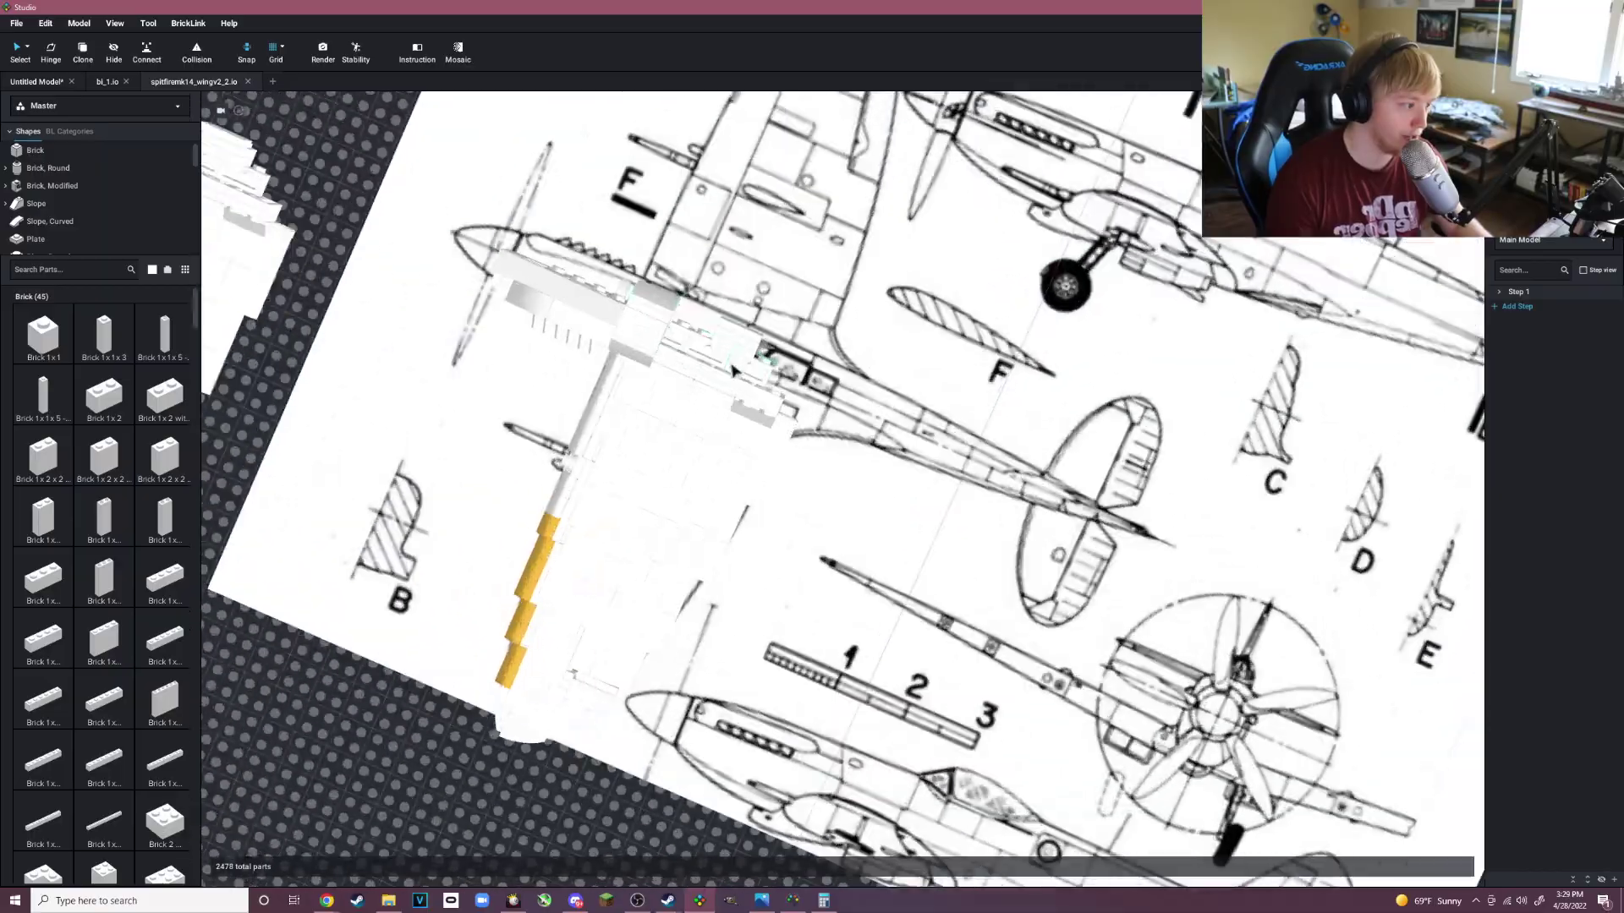
right_drag(732, 370, 723, 308)
scroll(694, 338, down, 1)
scroll(694, 346, down, 1)
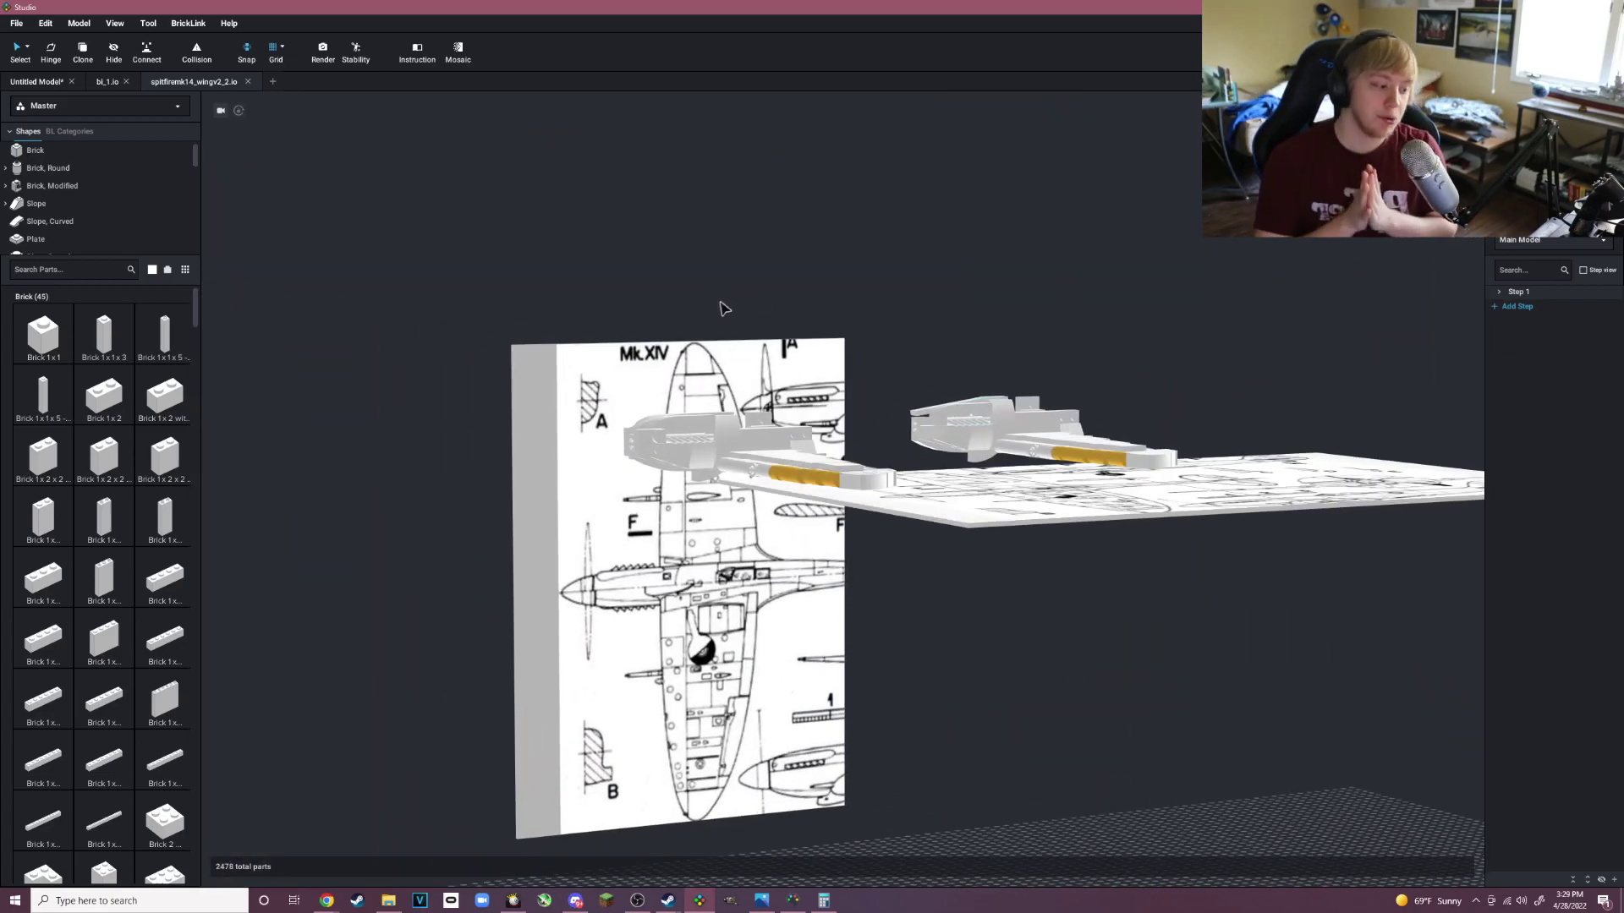